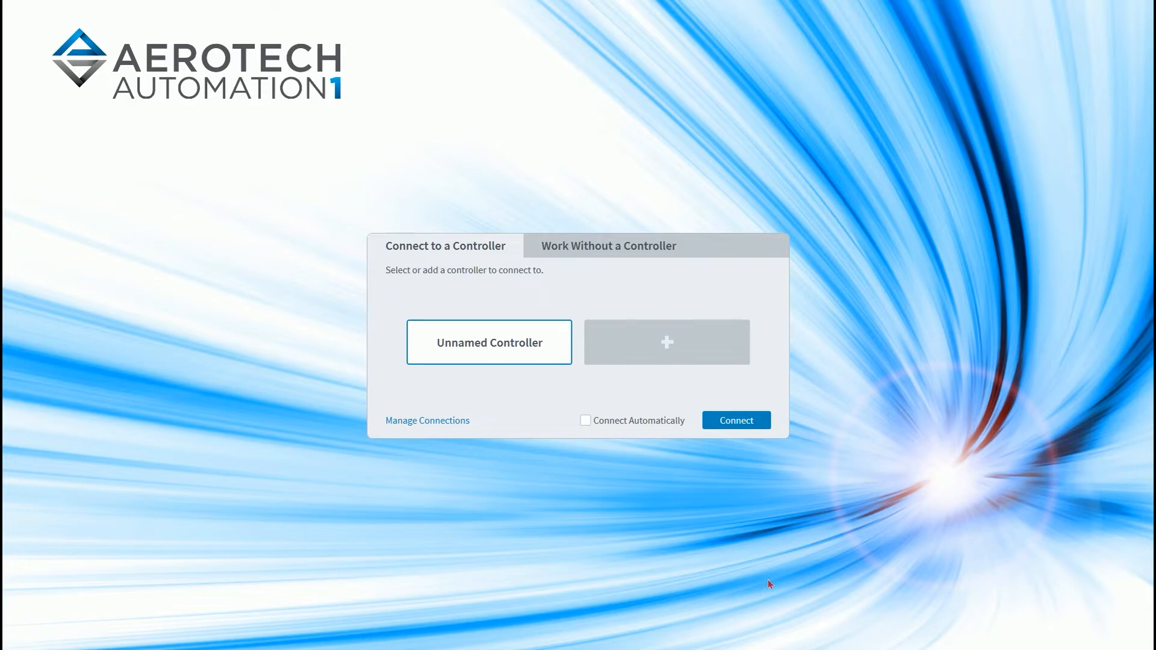
# Step: Connect to the unnamed controller
pyautogui.click(735, 422)
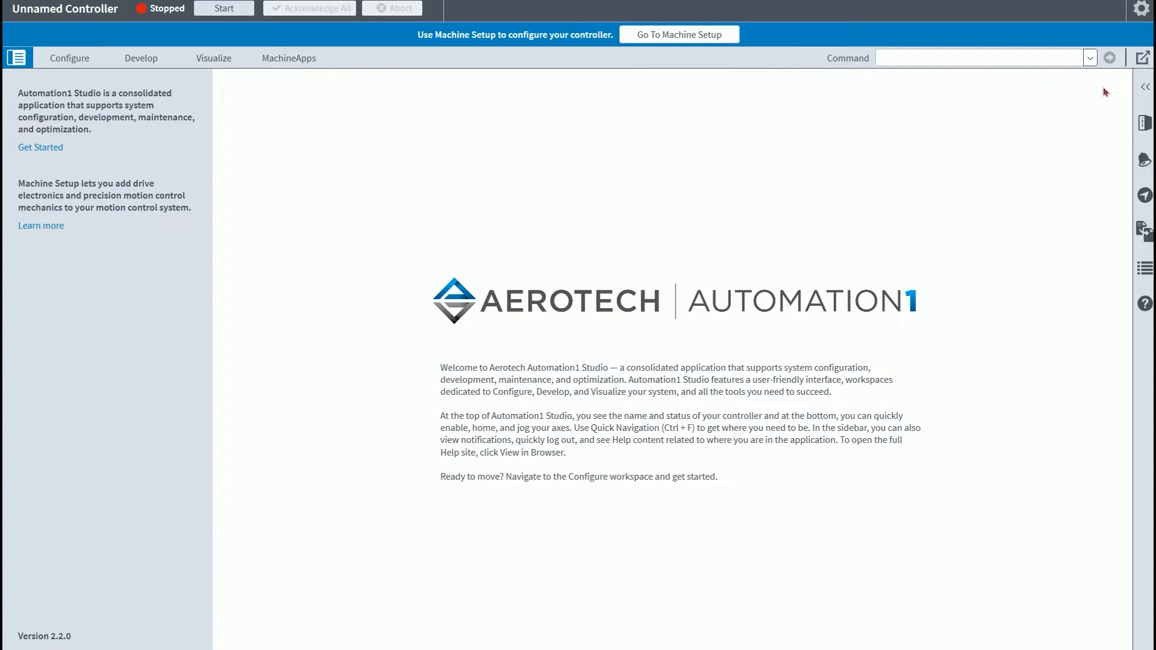
pyautogui.click(1136, 88)
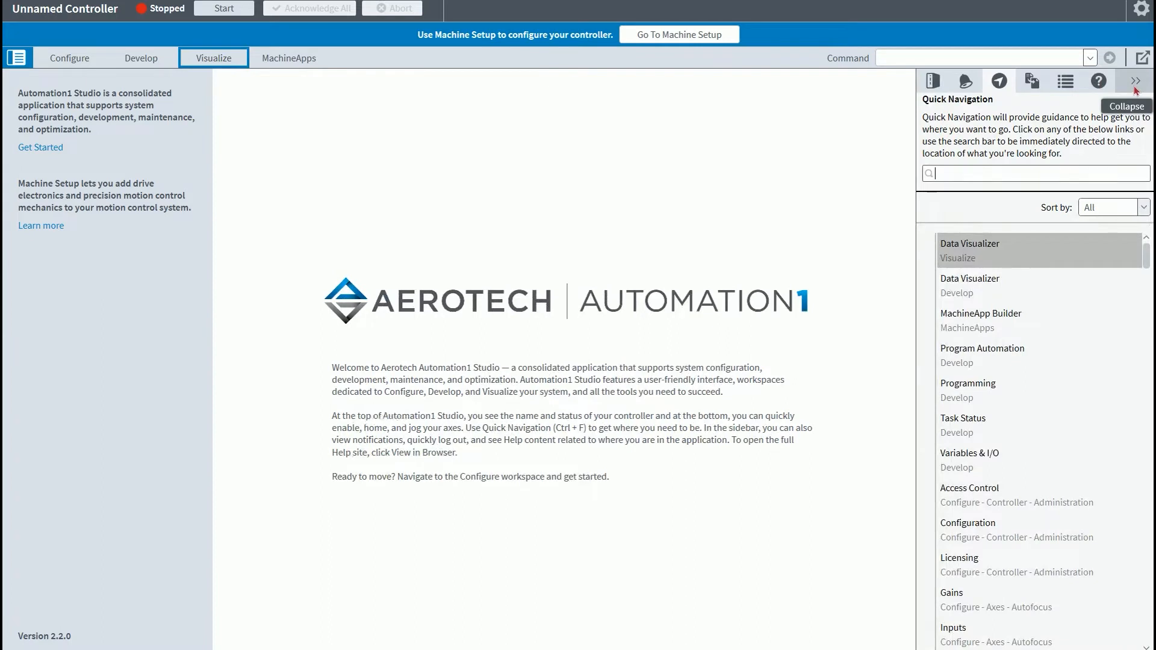
pyautogui.click(1136, 89)
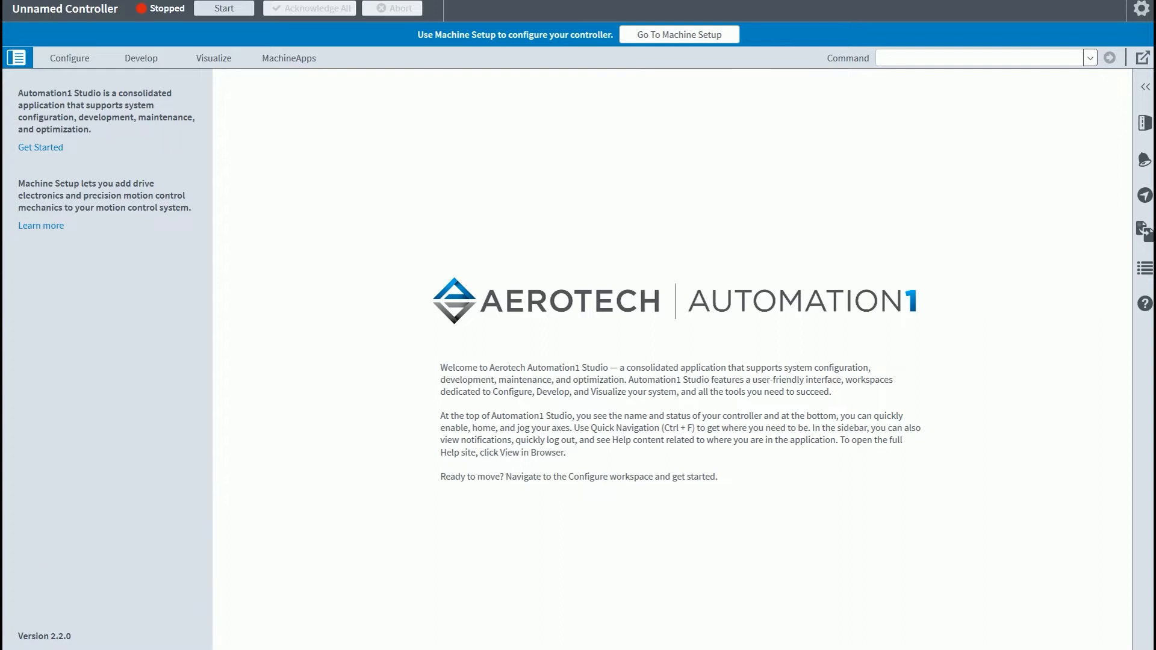
pyautogui.click(12, 648)
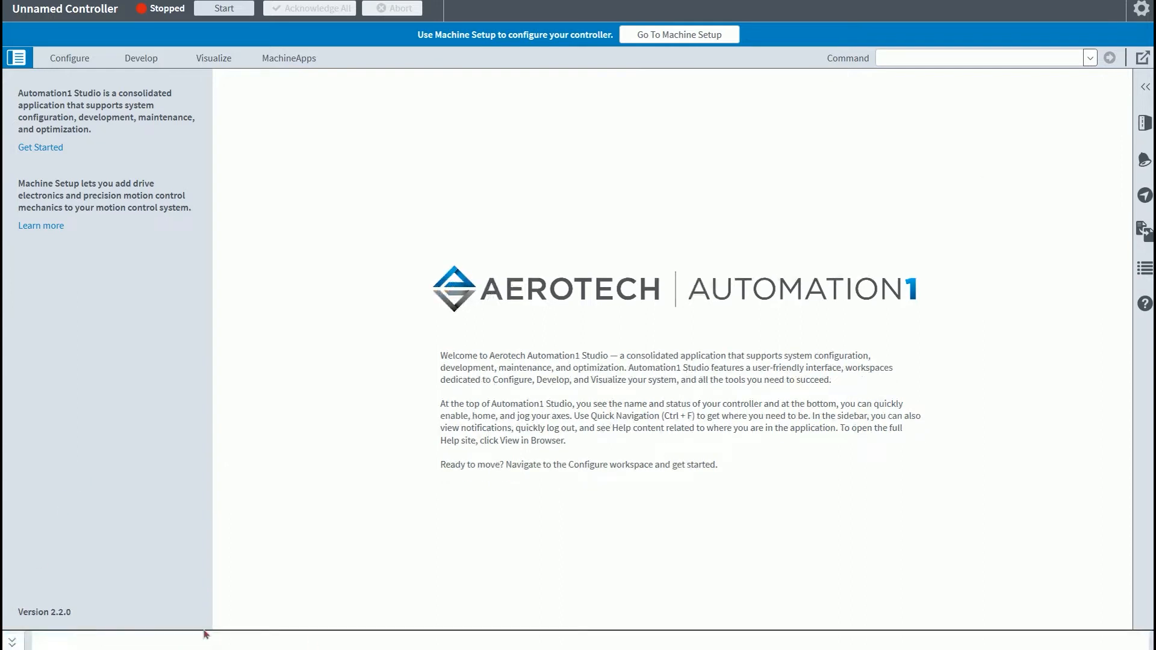
pyautogui.click(13, 640)
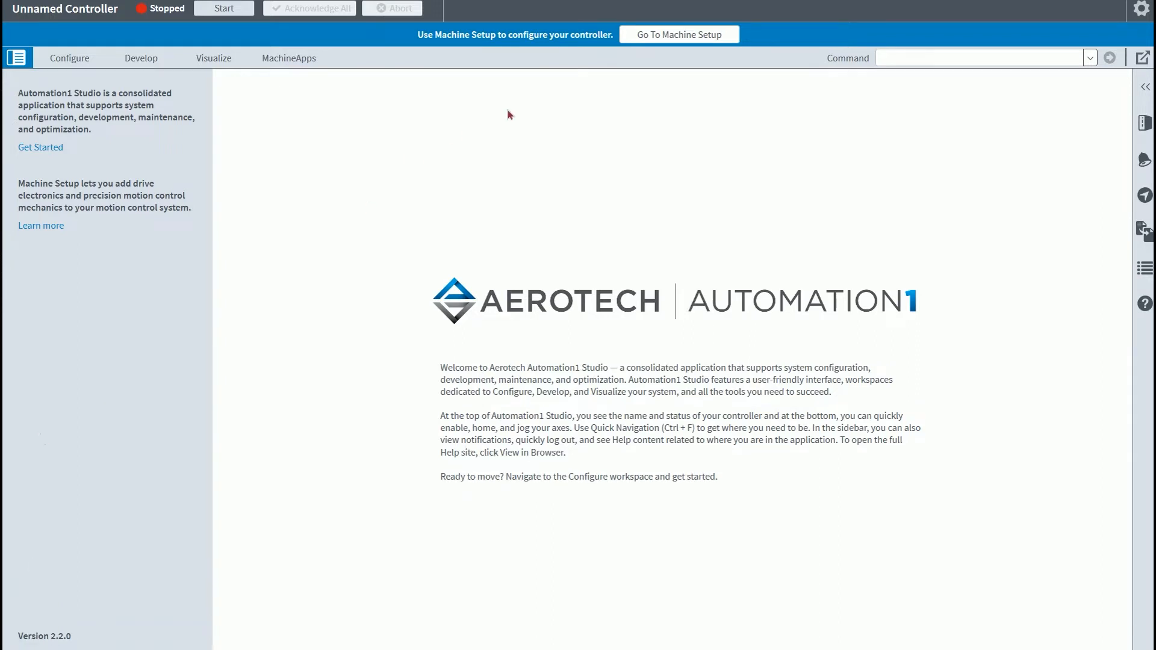
# Step: Start Machine Setup and choose virtual communication as the controller's communication mode
pyautogui.click(708, 37)
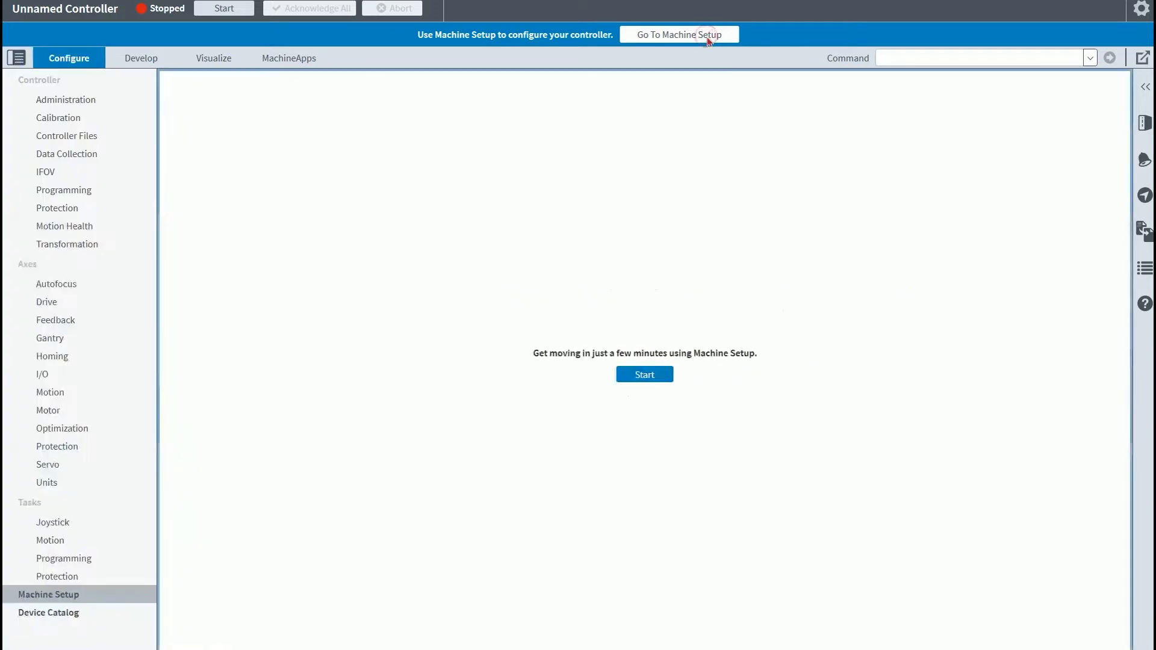
pyautogui.click(664, 377)
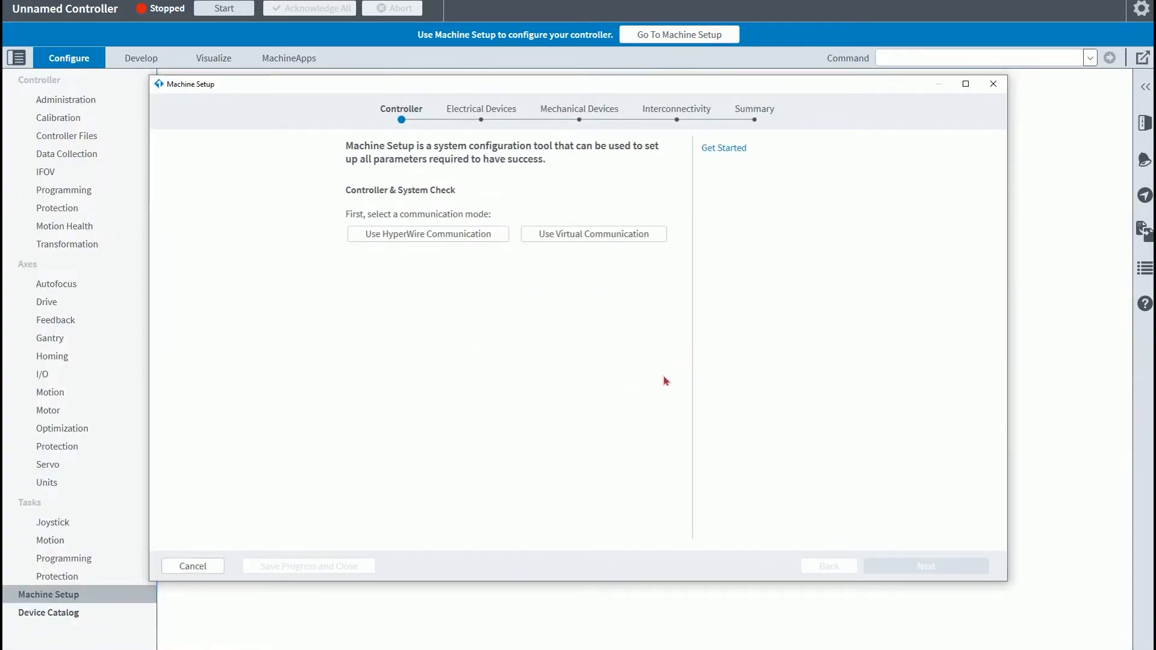
pyautogui.click(588, 233)
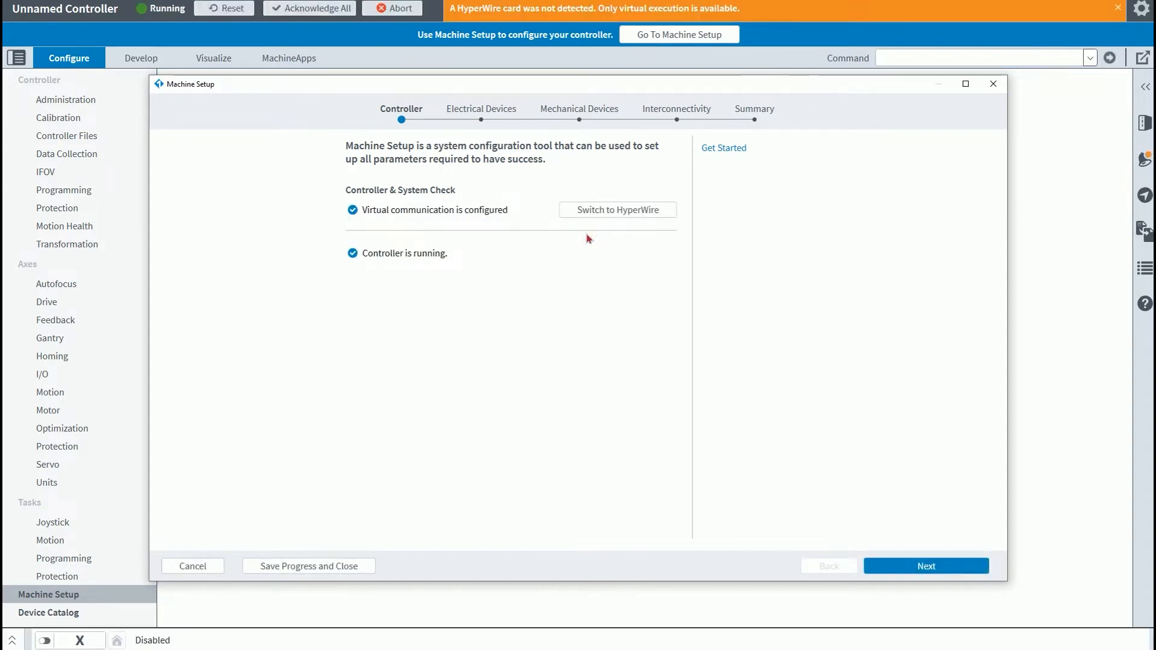
pyautogui.click(919, 568)
# Step: Name the controller Test System and continue to the electrical devices
pyautogui.tripleClick(587, 150)
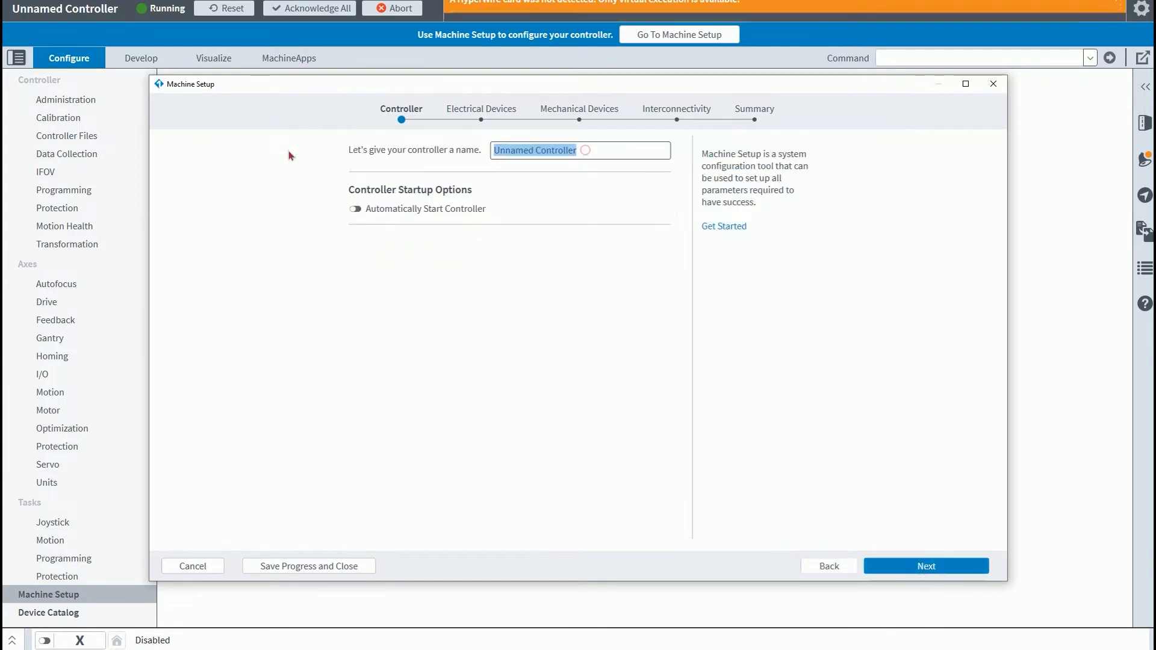
pyautogui.write('T')
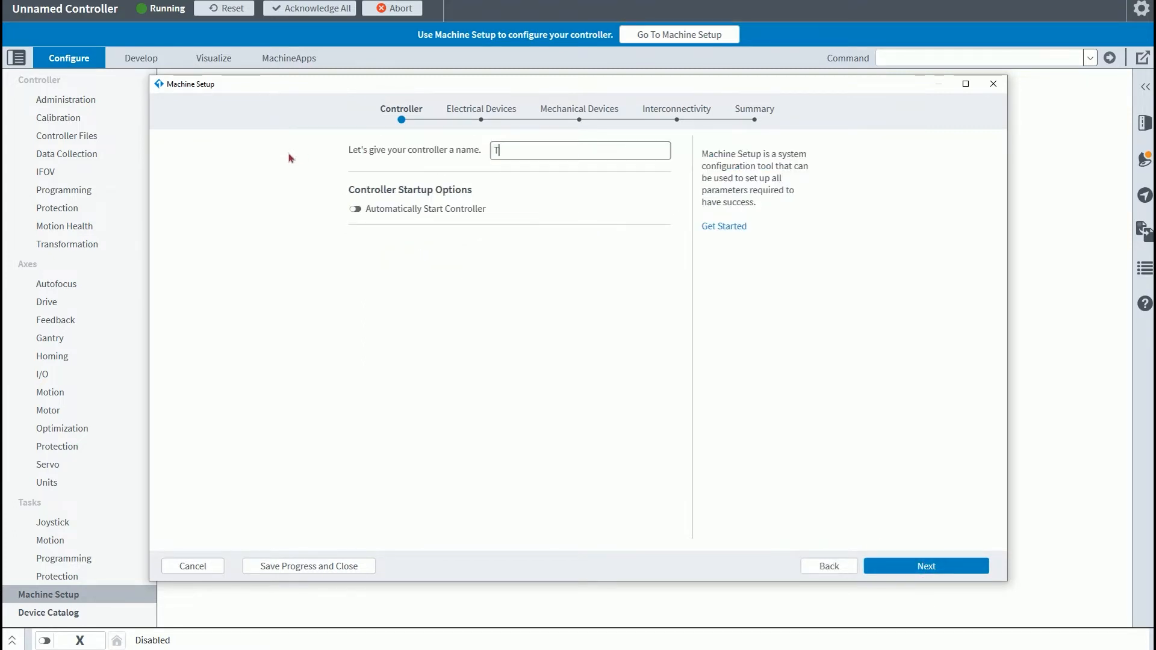
pyautogui.write('est System')
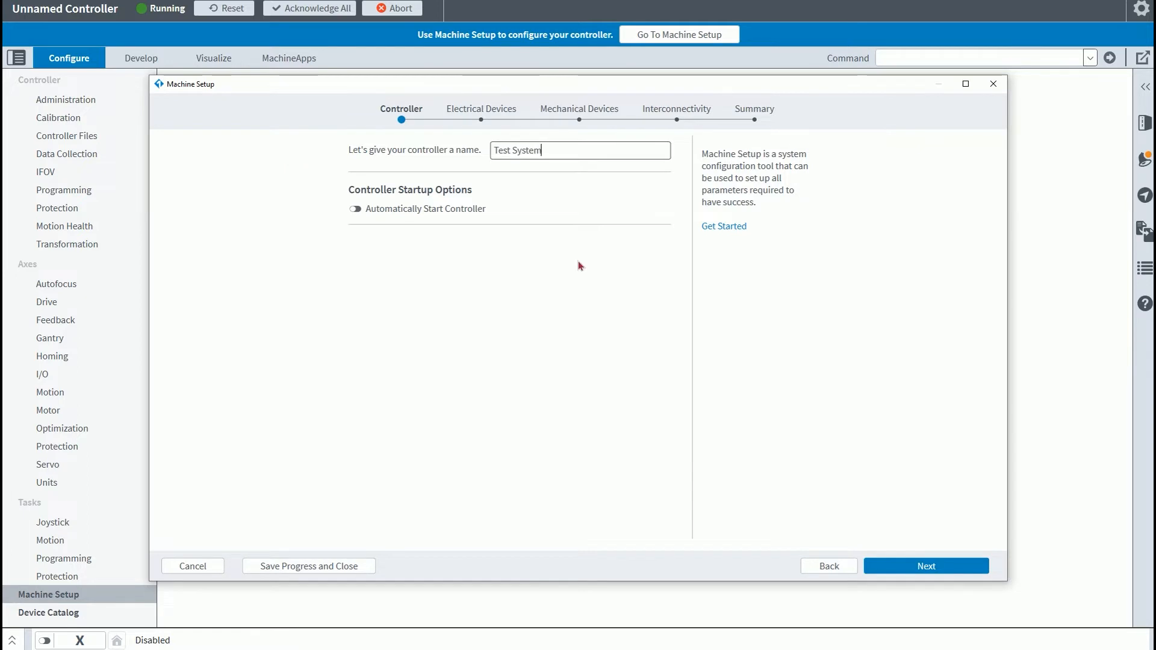
pyautogui.click(933, 566)
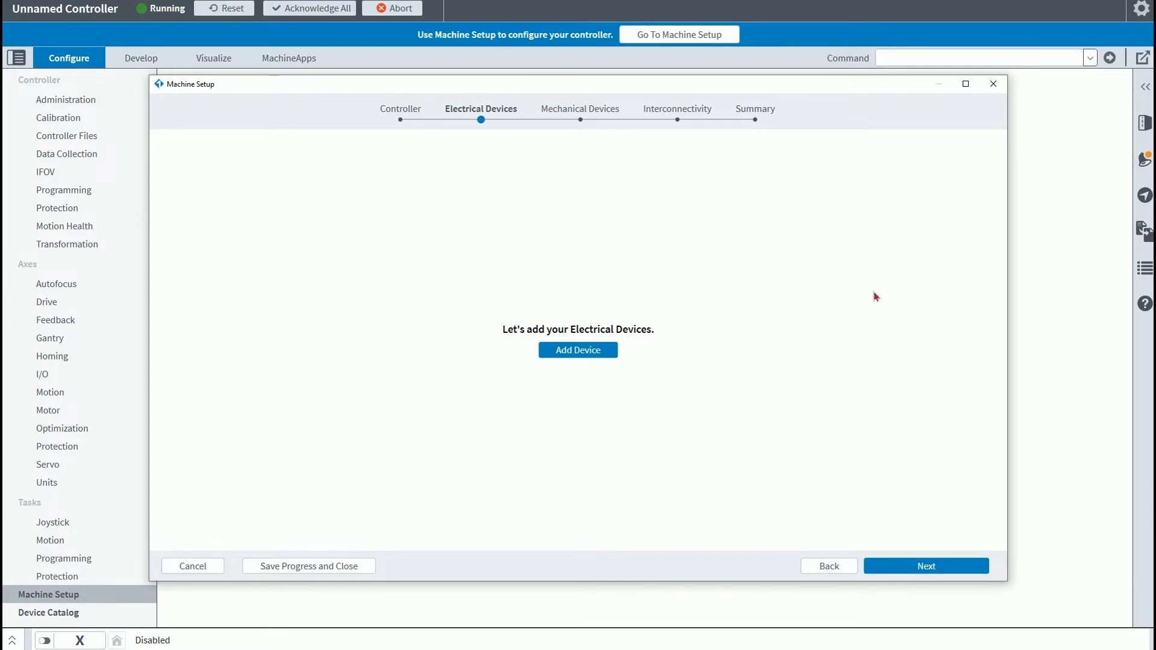
# Step: Begin an XC2 electrical device with 10 A Peak, 5 A Cont. Current (-10) and 24 VDC Unipolar (24V) bus voltage
pyautogui.click(560, 351)
pyautogui.click(474, 141)
pyautogui.click(476, 213)
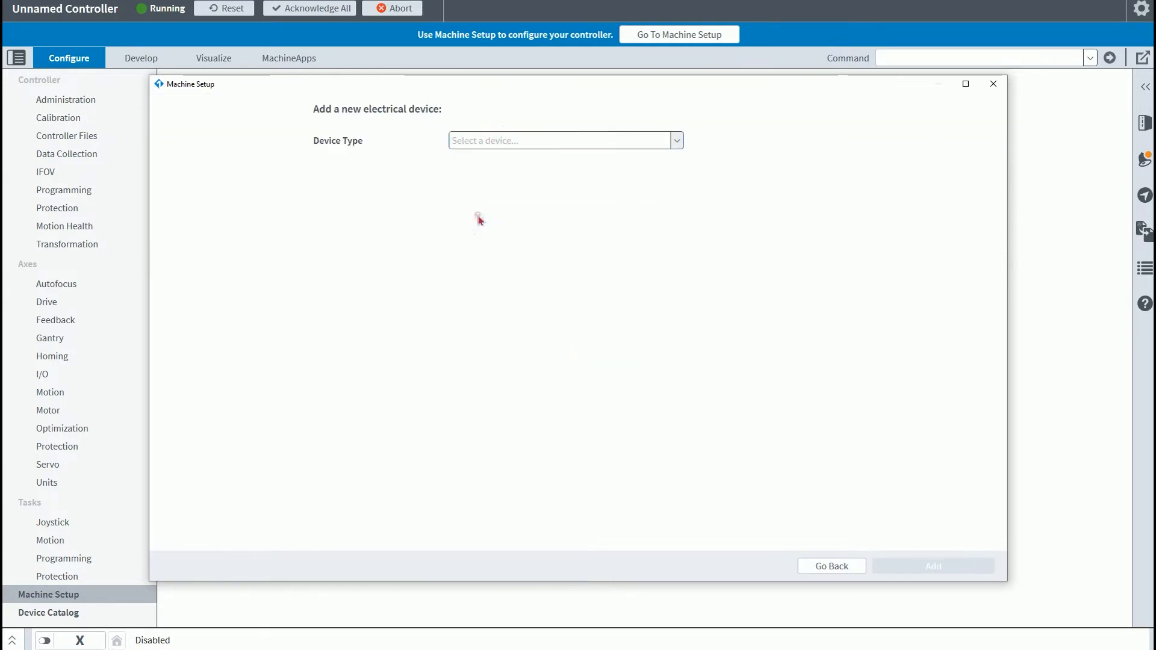
pyautogui.click(478, 216)
pyautogui.click(492, 235)
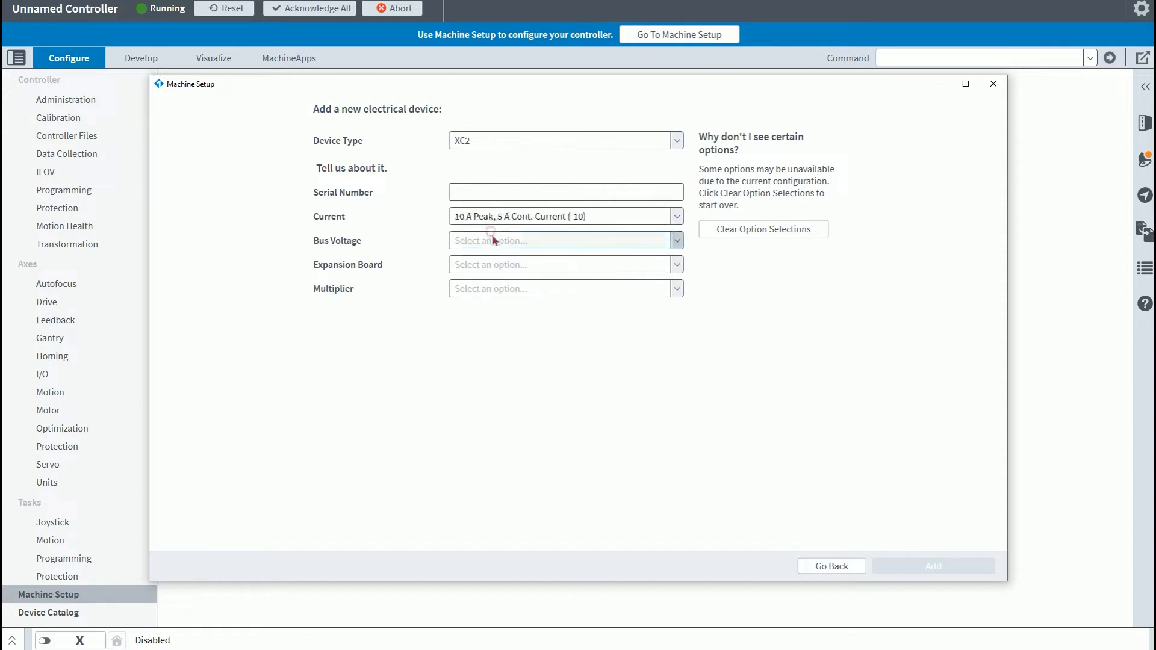
pyautogui.click(493, 241)
pyautogui.click(505, 258)
# Step: Choose No Expansion Board (-EB0) and No Encoder Multiplier (-MX0) for the XC2, and add the device
pyautogui.click(508, 270)
pyautogui.click(530, 283)
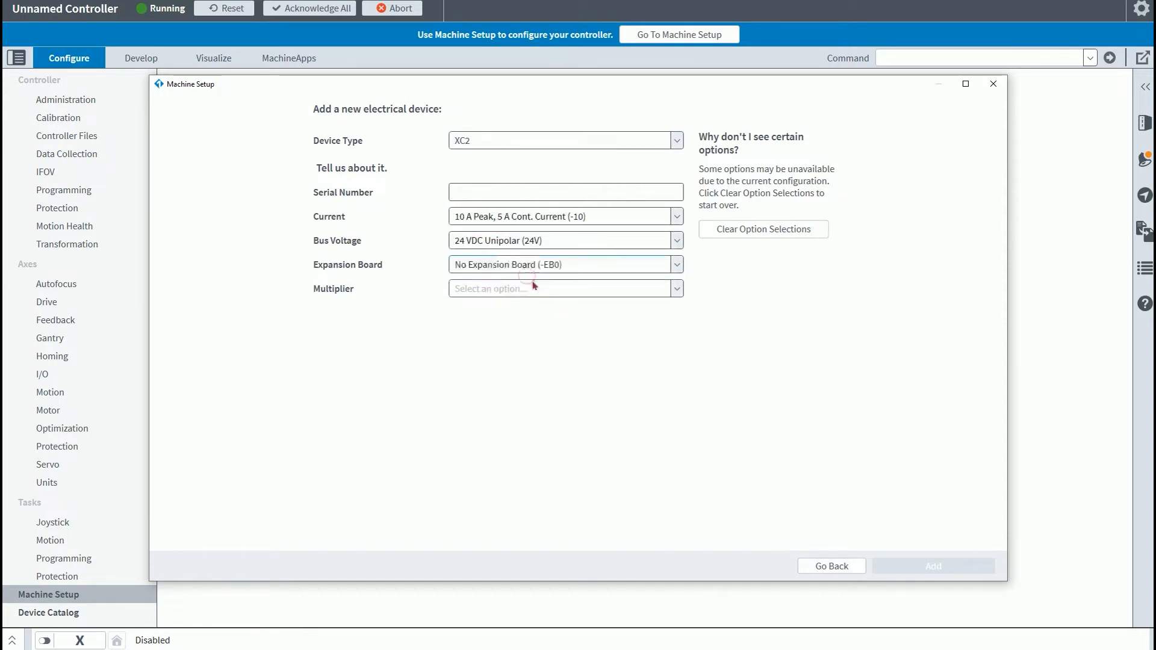
pyautogui.click(536, 289)
pyautogui.click(548, 309)
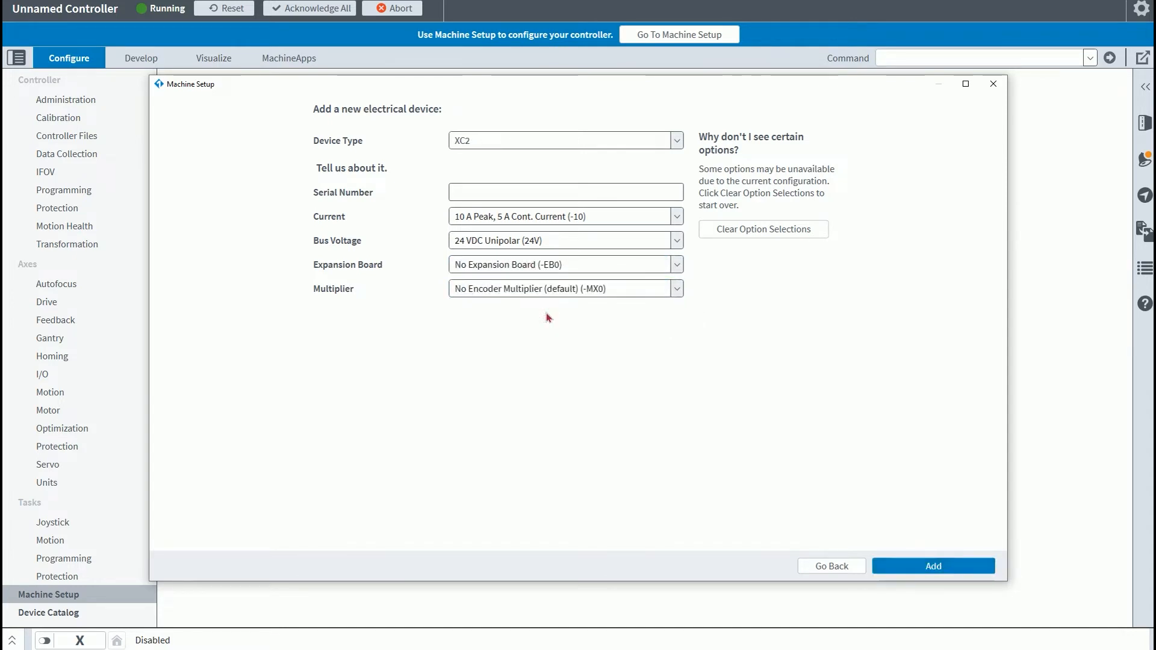
pyautogui.click(933, 566)
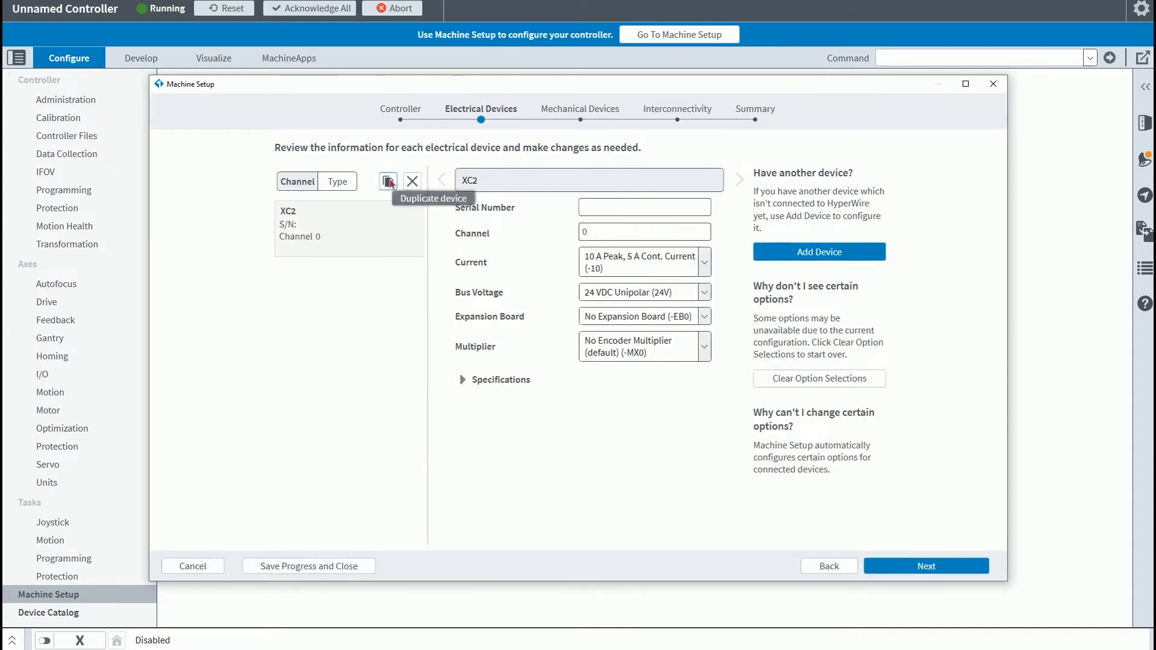
# Step: Duplicate the XC2 as a second electrical device and continue to the mechanical devices
pyautogui.click(389, 183)
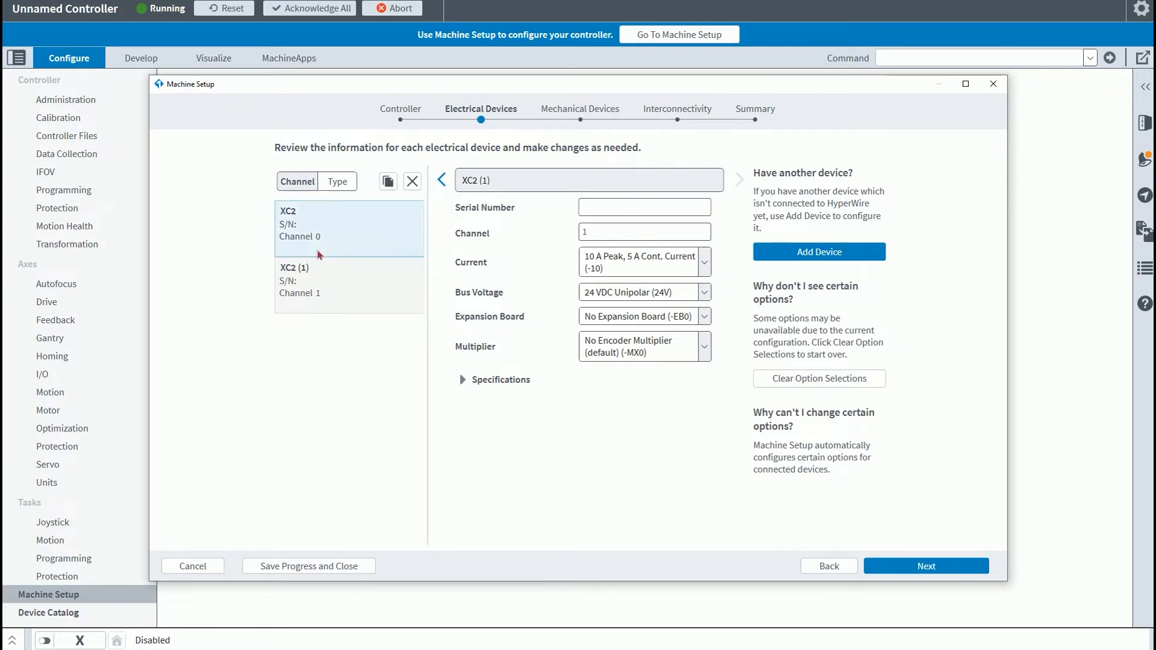
pyautogui.click(904, 569)
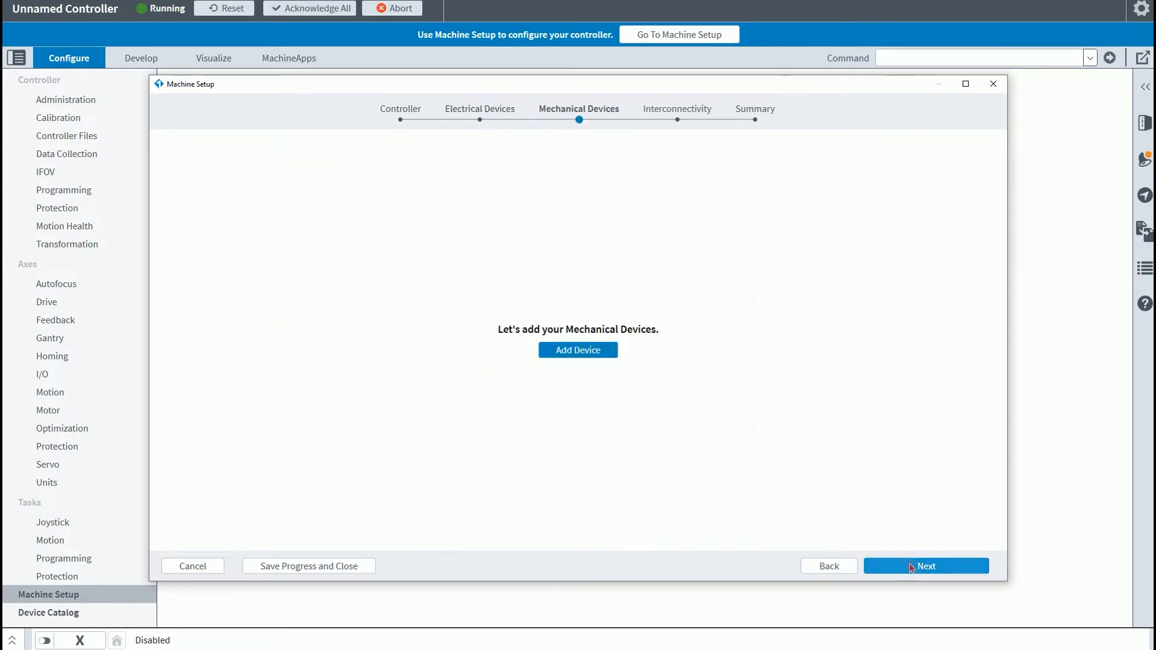
# Step: Begin a PRO115 mechanical device with the BMS60 Brushless Servomotor and 2500-Line TTL Encoder (-M1)
pyautogui.click(610, 352)
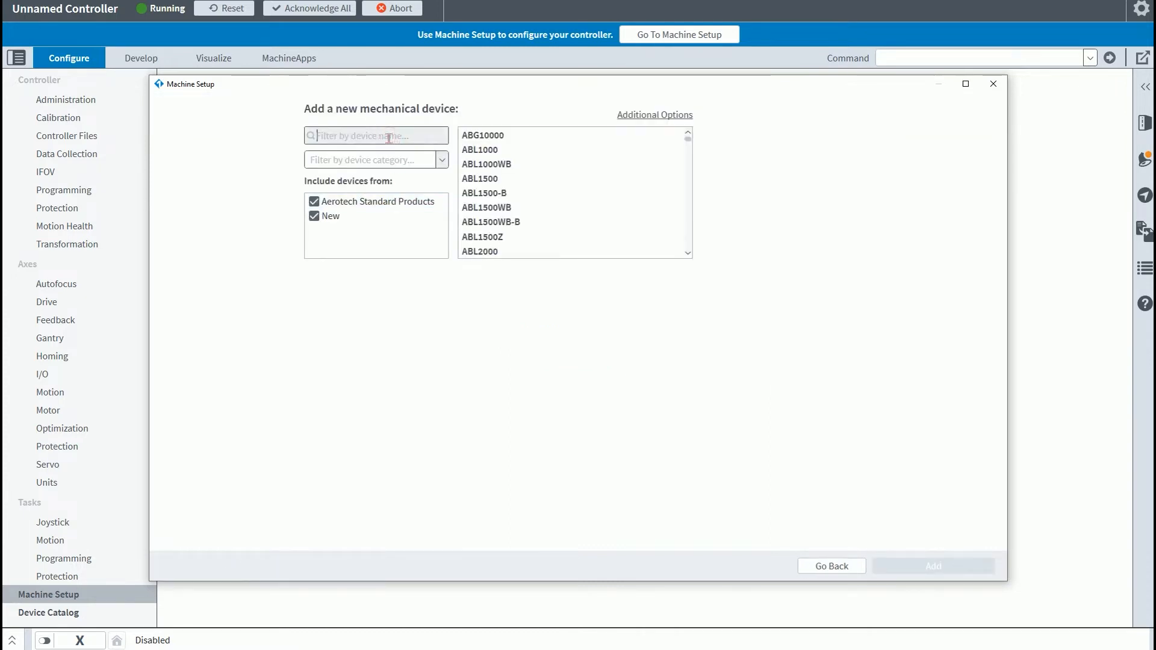
pyautogui.write('PRO115')
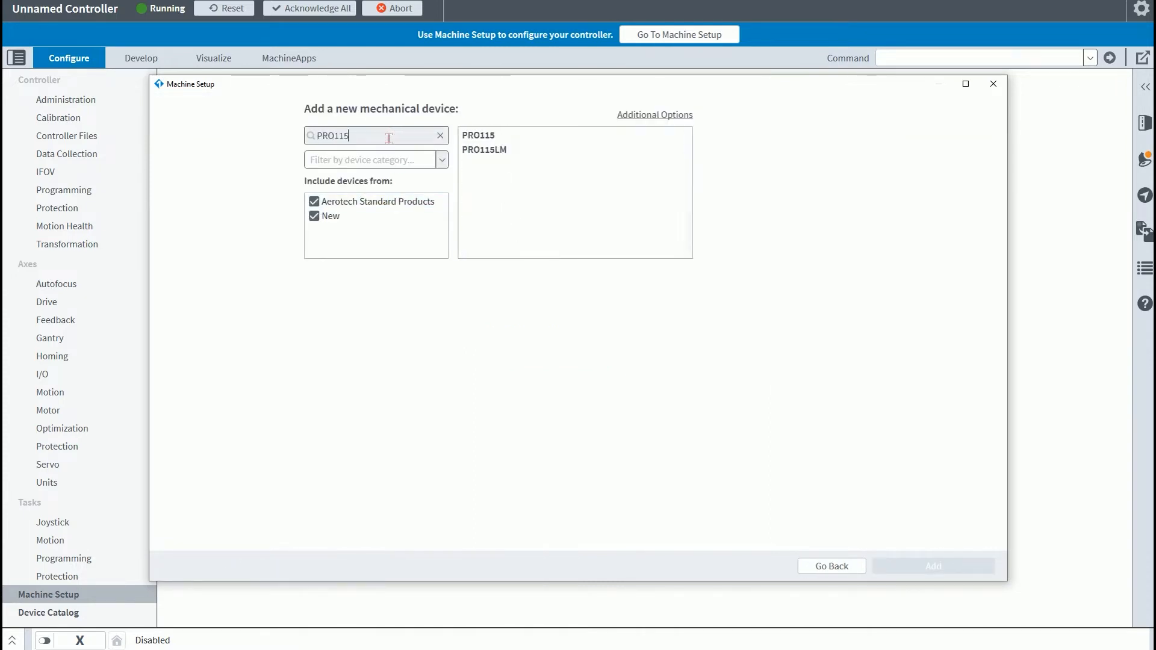
pyautogui.click(473, 140)
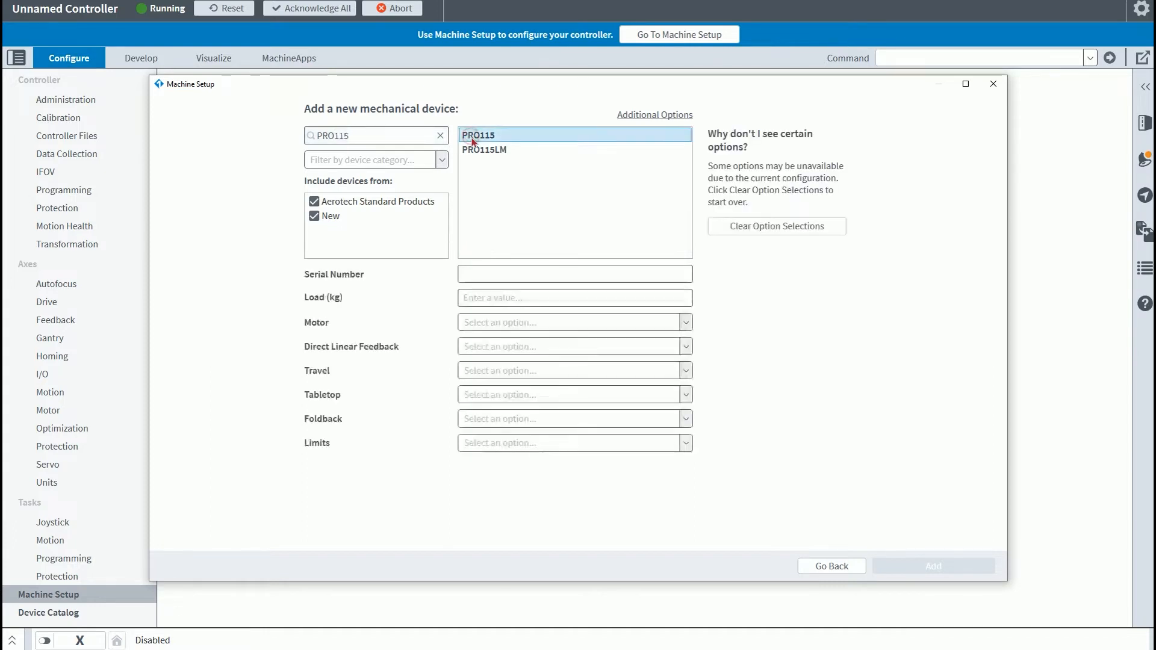
pyautogui.click(534, 323)
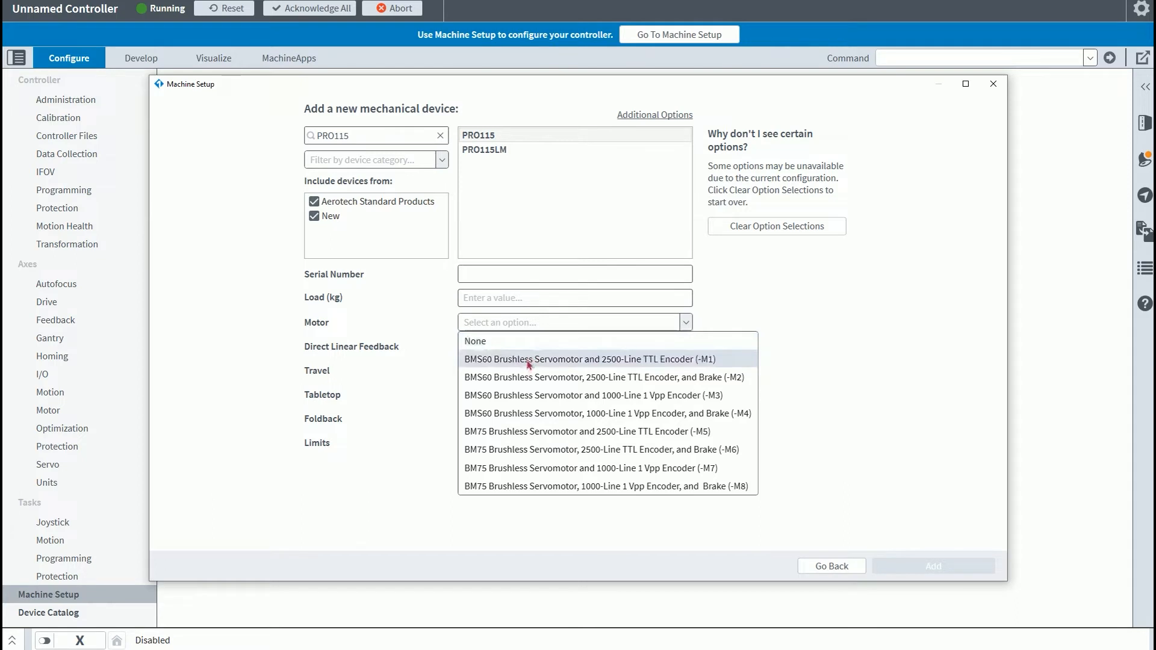
pyautogui.click(528, 362)
# Step: Set the PRO115 to Ballscrew Only, No Linear Feedback (SL), 200 mm Travel Stage (-200) and no tabletop
pyautogui.click(488, 360)
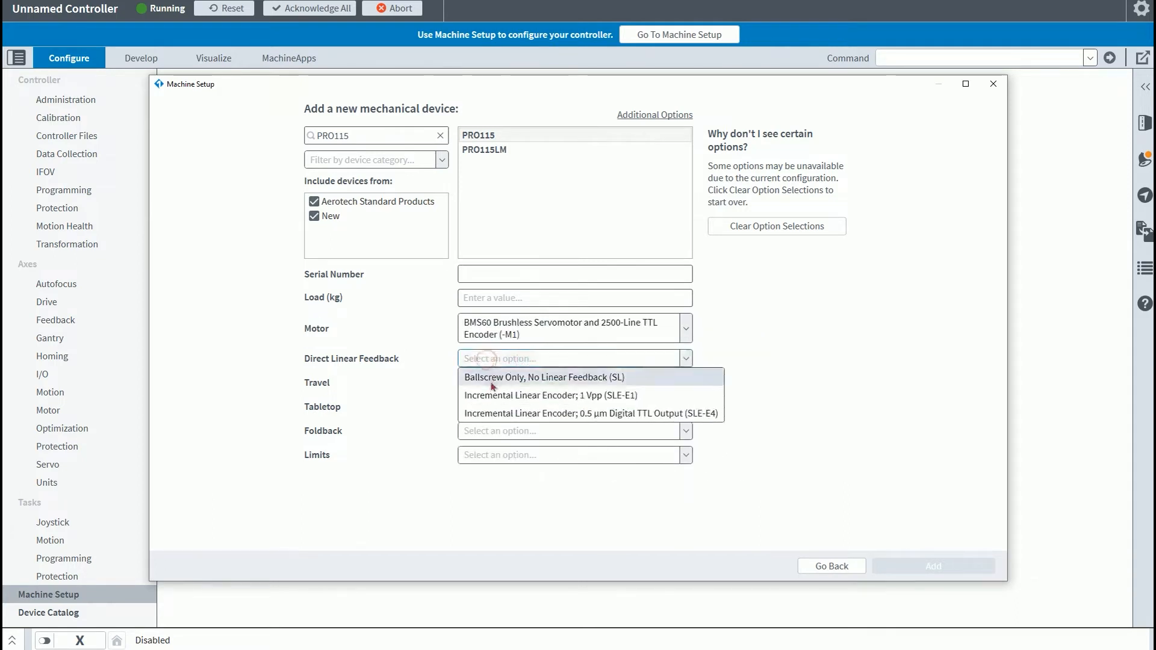
pyautogui.click(491, 377)
pyautogui.click(486, 383)
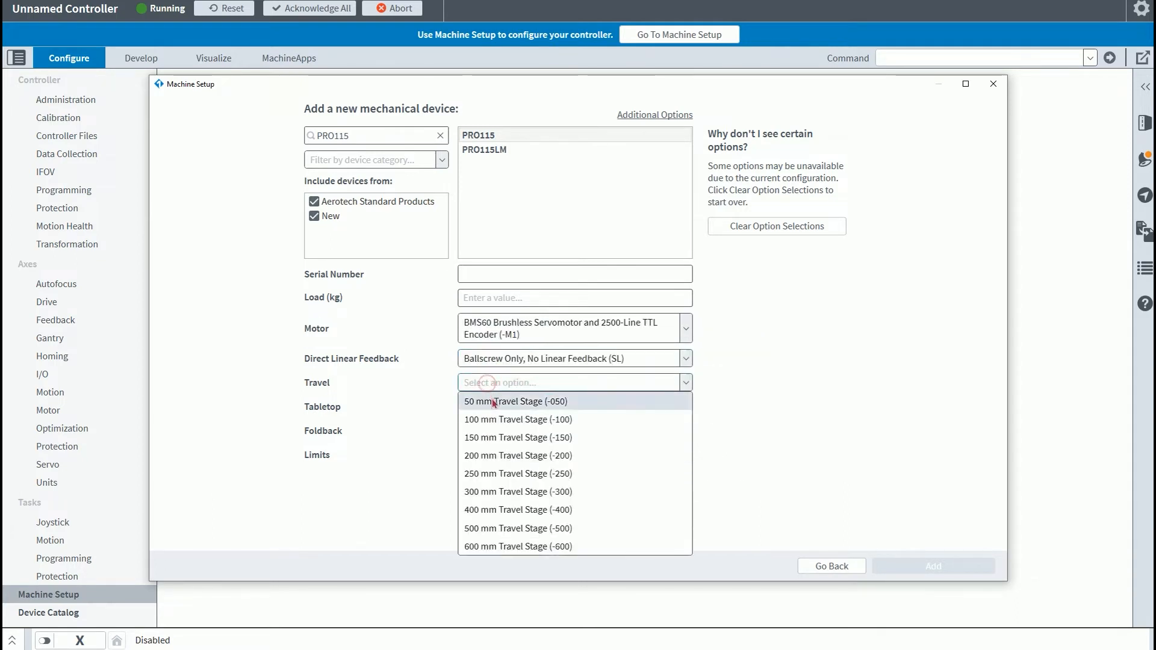
pyautogui.click(500, 455)
pyautogui.click(492, 407)
pyautogui.click(491, 426)
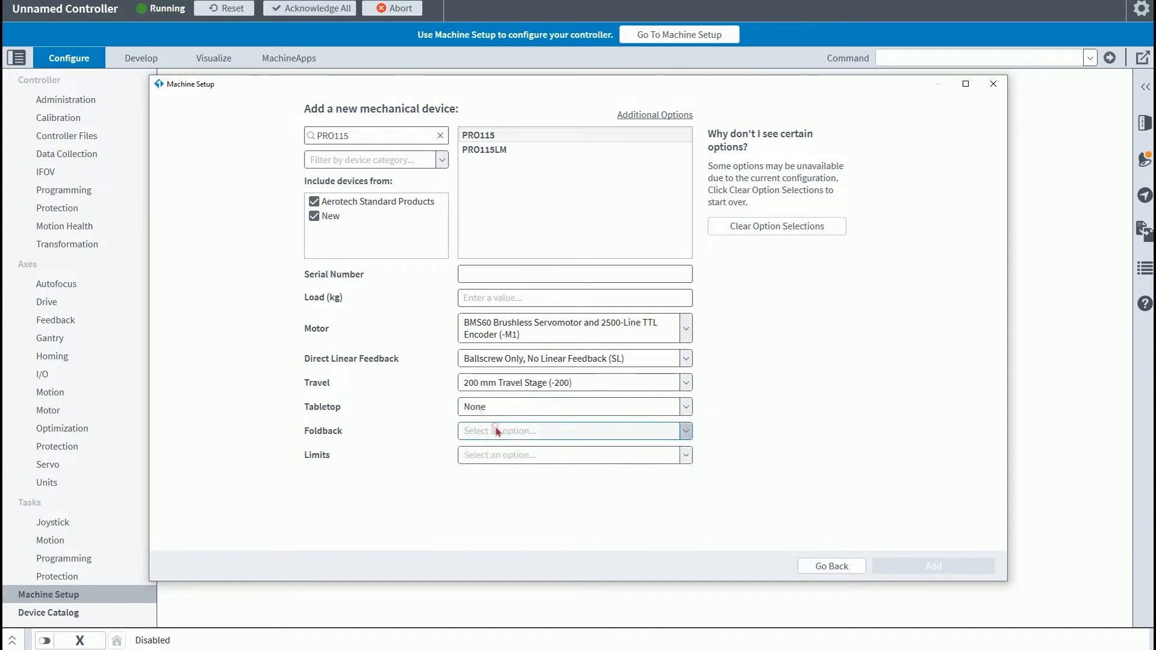
# Step: Give the PRO115 no foldback, Normally-Closed Limit Switches with 9-Pin D Connector (-LI1) and a 5 kg load, and add it
pyautogui.click(492, 431)
pyautogui.click(491, 449)
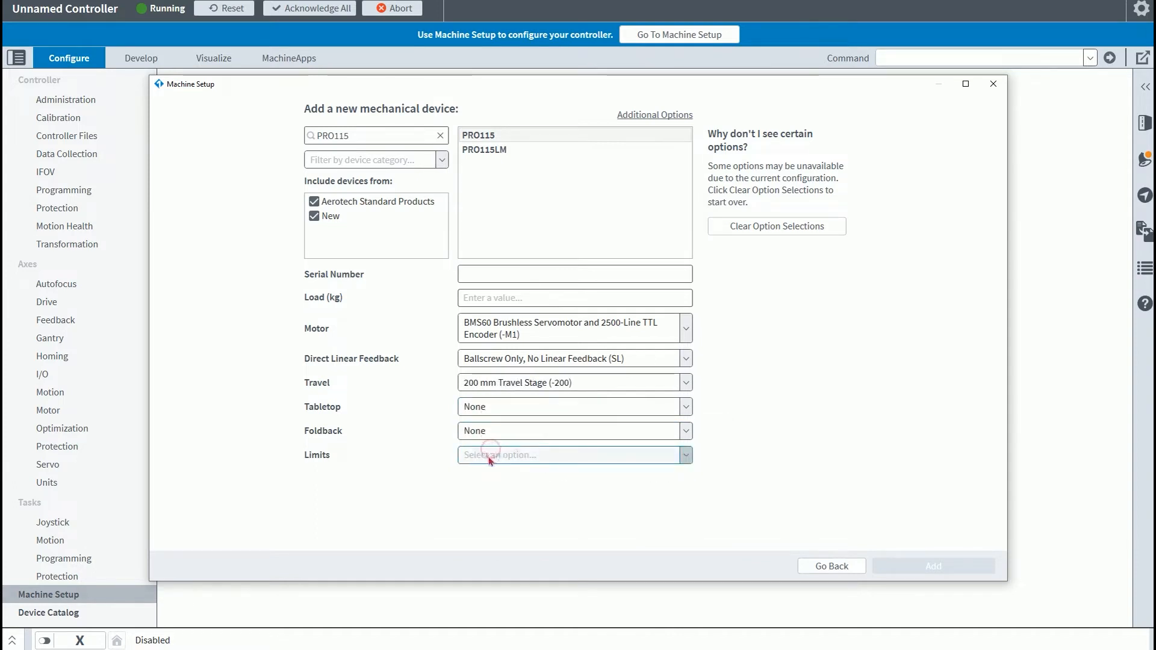
pyautogui.click(492, 454)
pyautogui.click(502, 475)
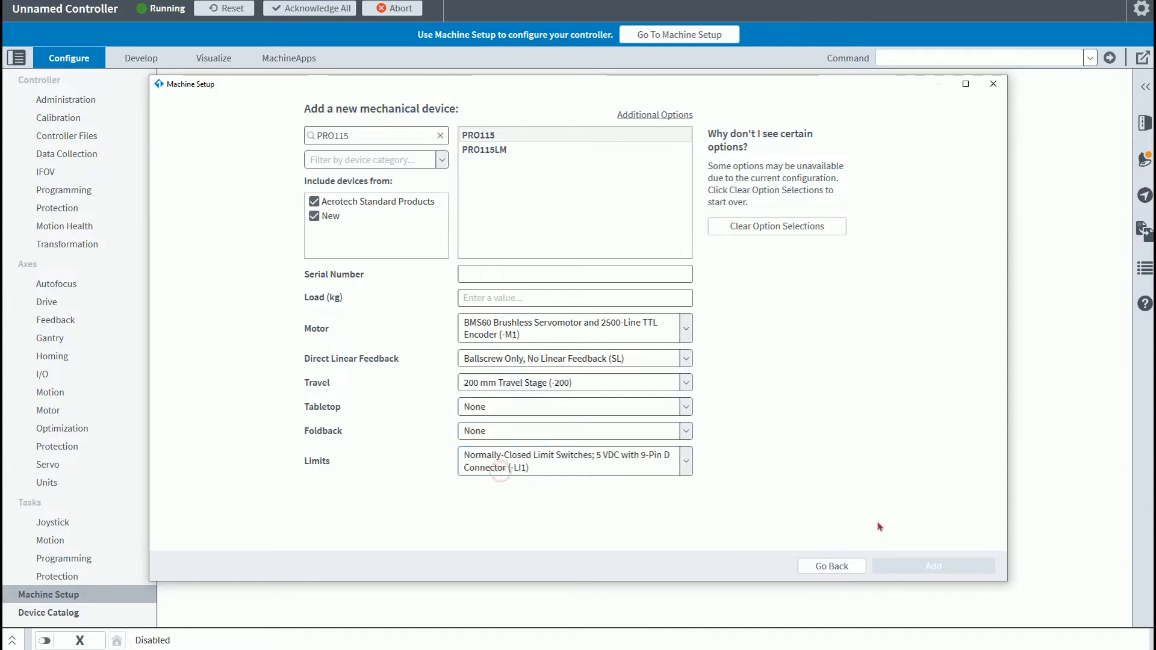
pyautogui.click(476, 297)
pyautogui.write('5')
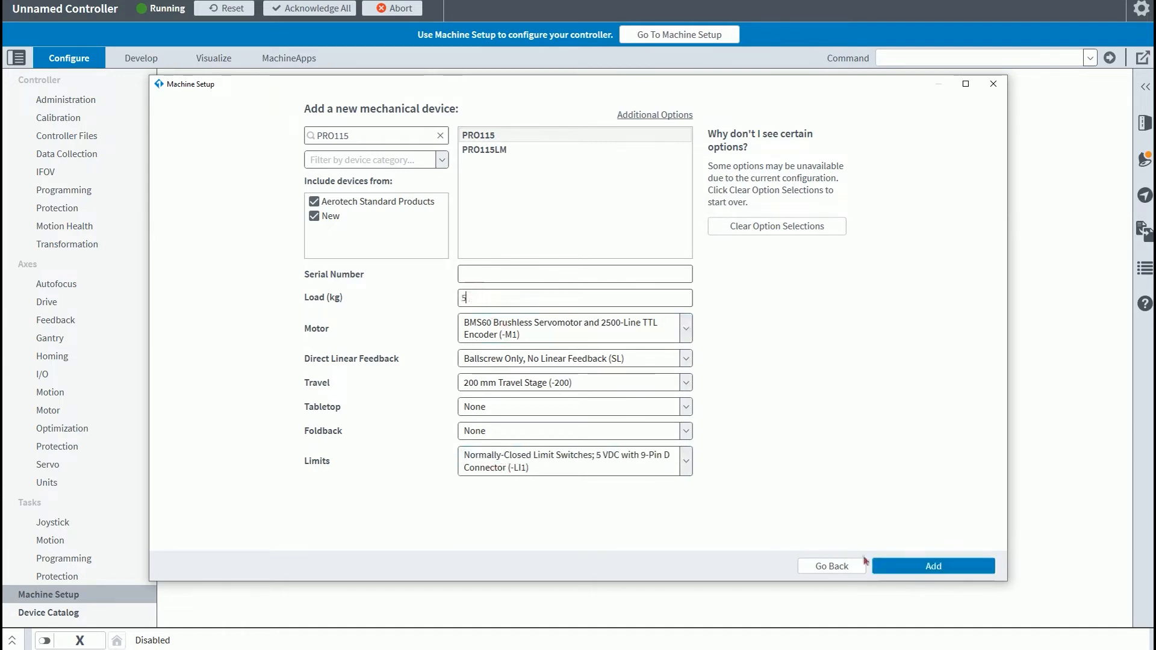
pyautogui.click(940, 567)
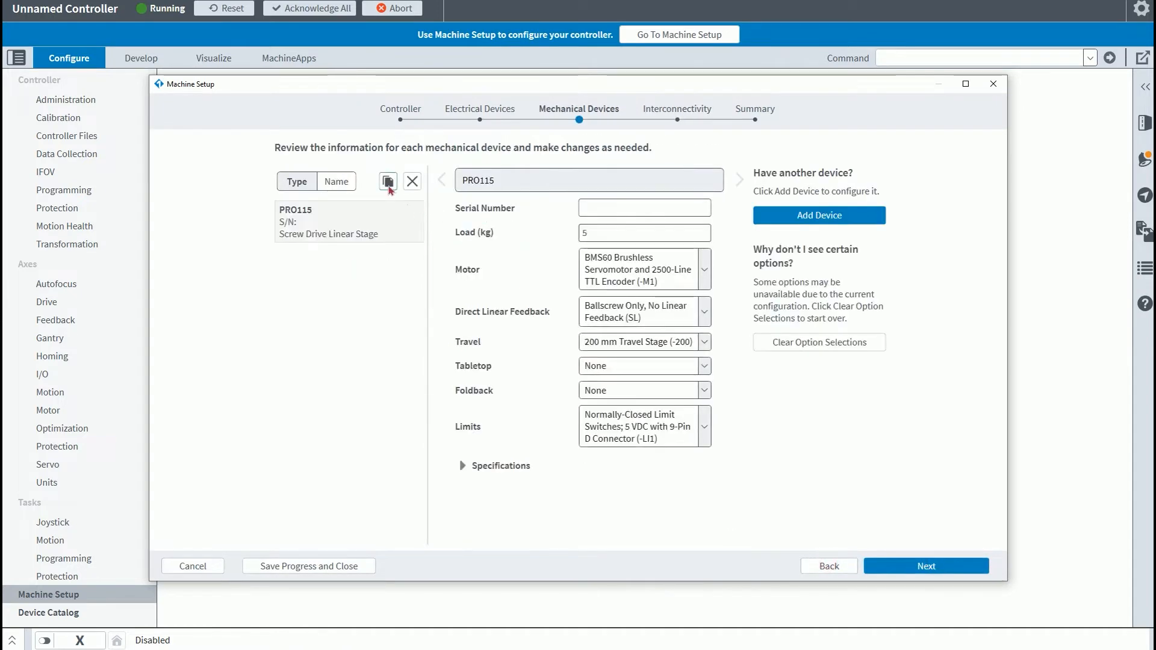
# Step: Duplicate the PRO115 stage as a second mechanical device and continue to Interconnectivity
pyautogui.click(387, 183)
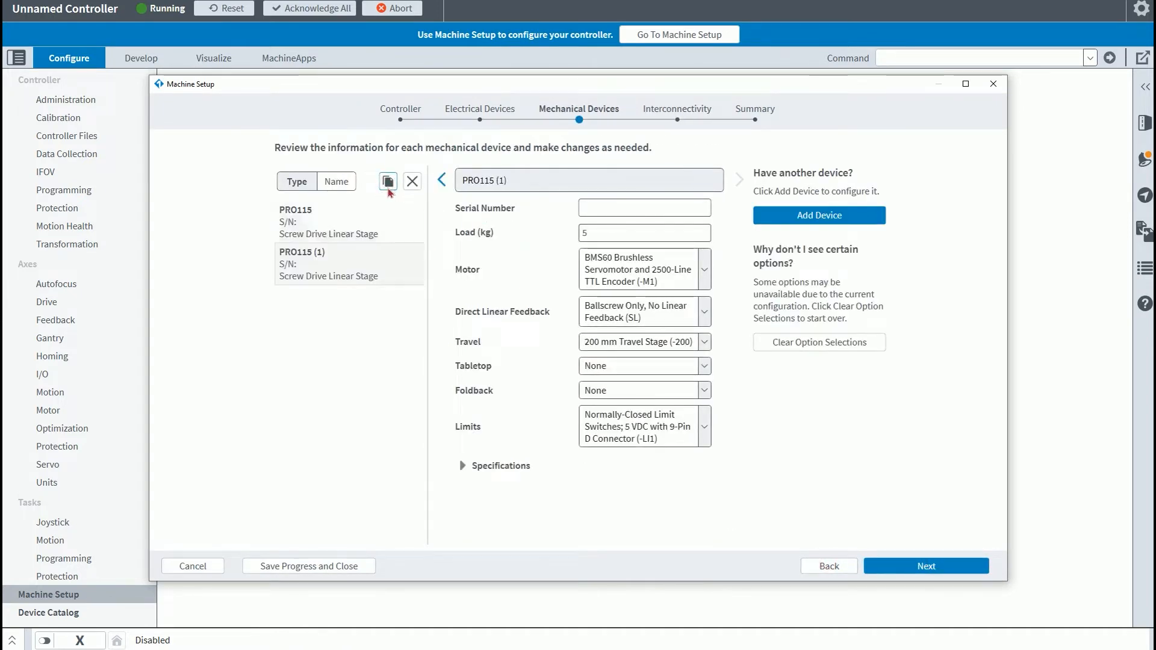
pyautogui.click(950, 571)
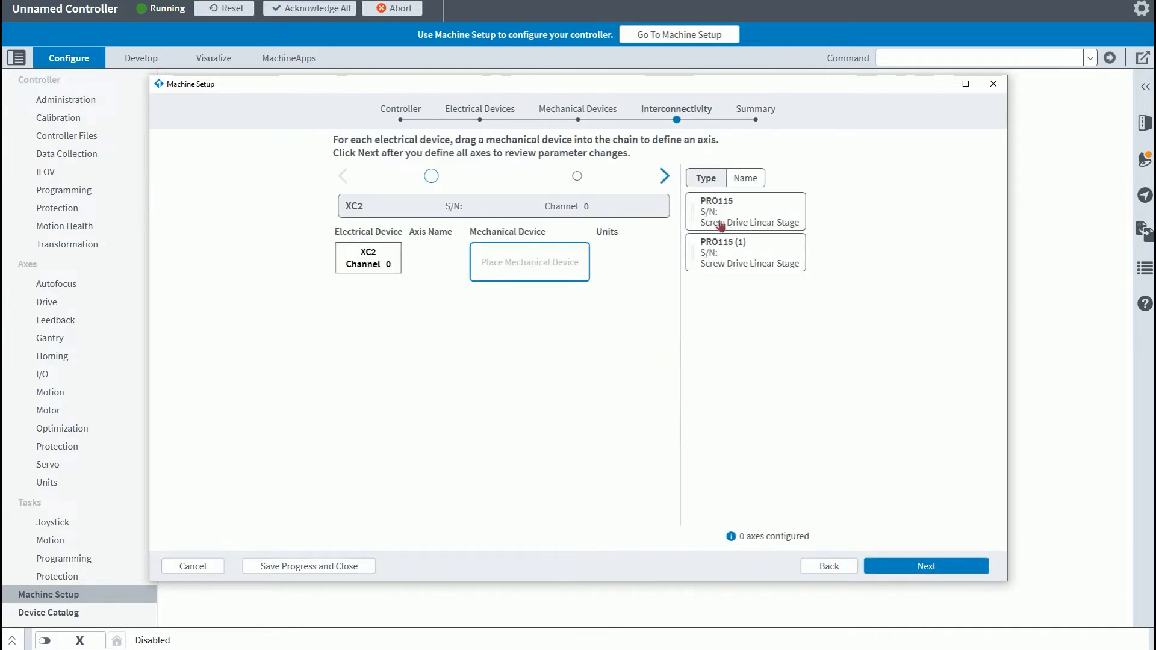
# Step: Assign PRO115 to the XC2 on channel 0 as axis X and PRO115 (1) to XC2 (1) on channel 1 as axis Y
pyautogui.moveTo(720, 216); pyautogui.dragTo(526, 267)
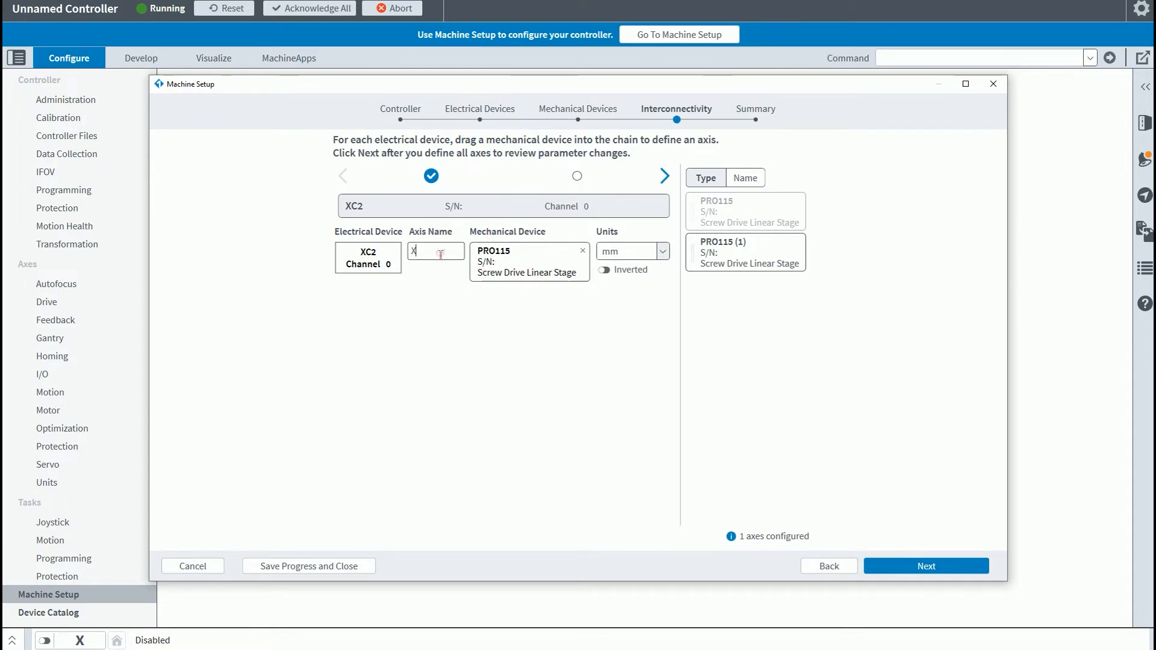
pyautogui.click(577, 178)
pyautogui.moveTo(746, 252); pyautogui.dragTo(545, 269)
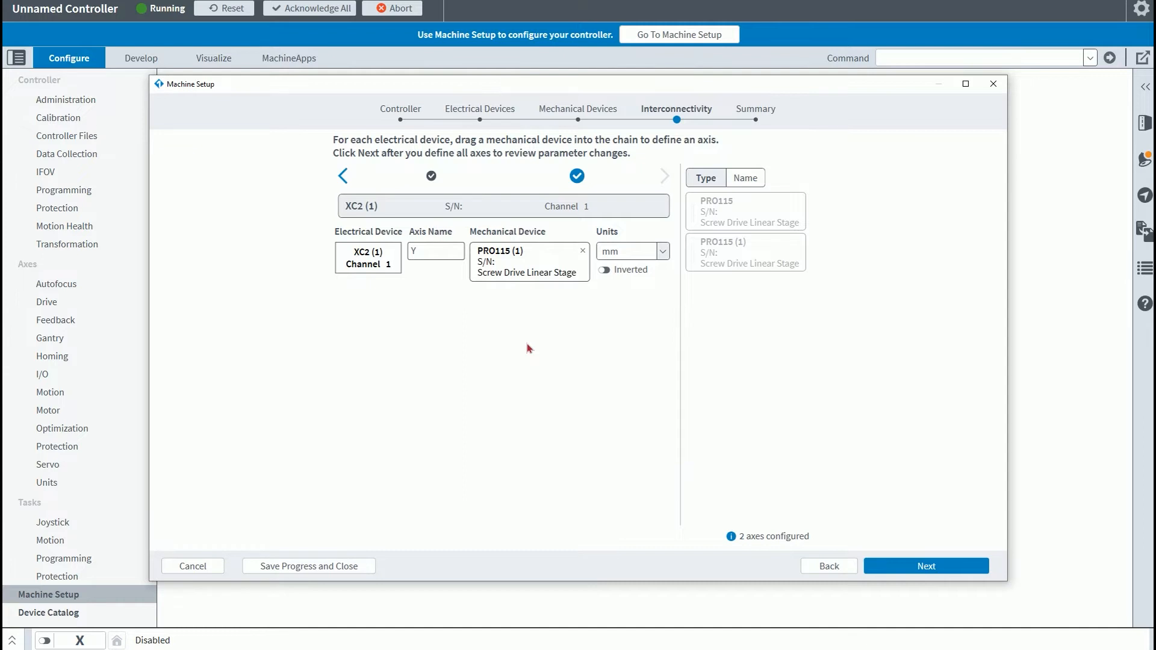
# Step: Continue to the Machine Setup summary and examine the parameter changes for the X axis
pyautogui.click(952, 566)
pyautogui.click(788, 205)
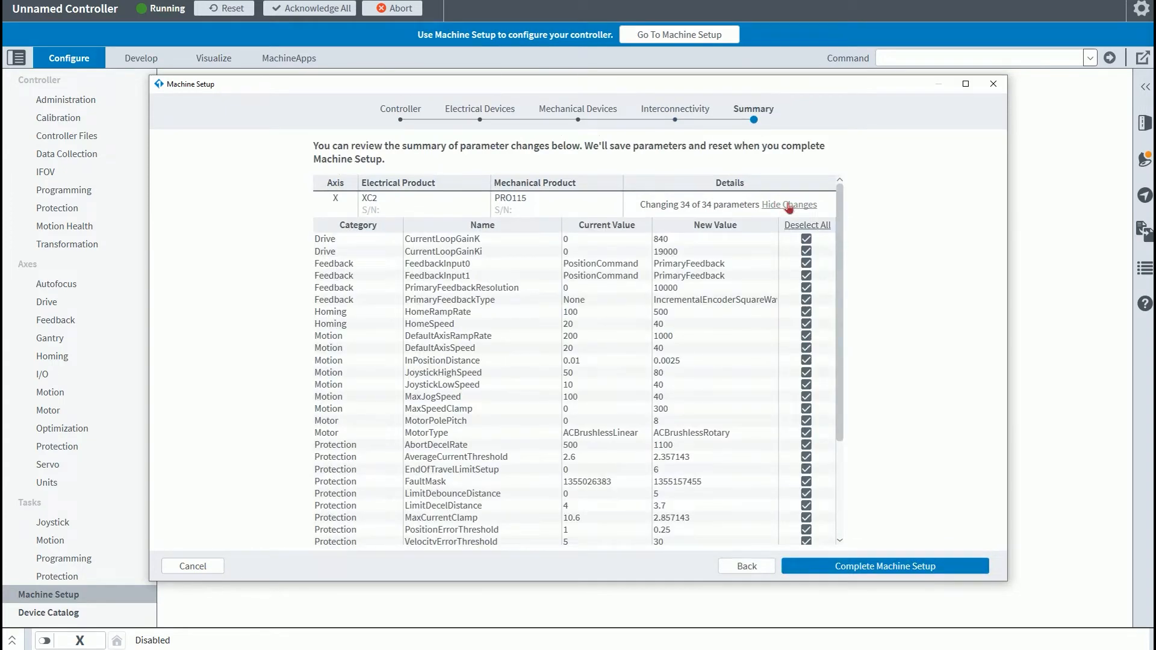
# Step: Examine the parameter changes for the Y axis in the summary, and complete and close Machine Setup
pyautogui.click(789, 206)
pyautogui.click(807, 233)
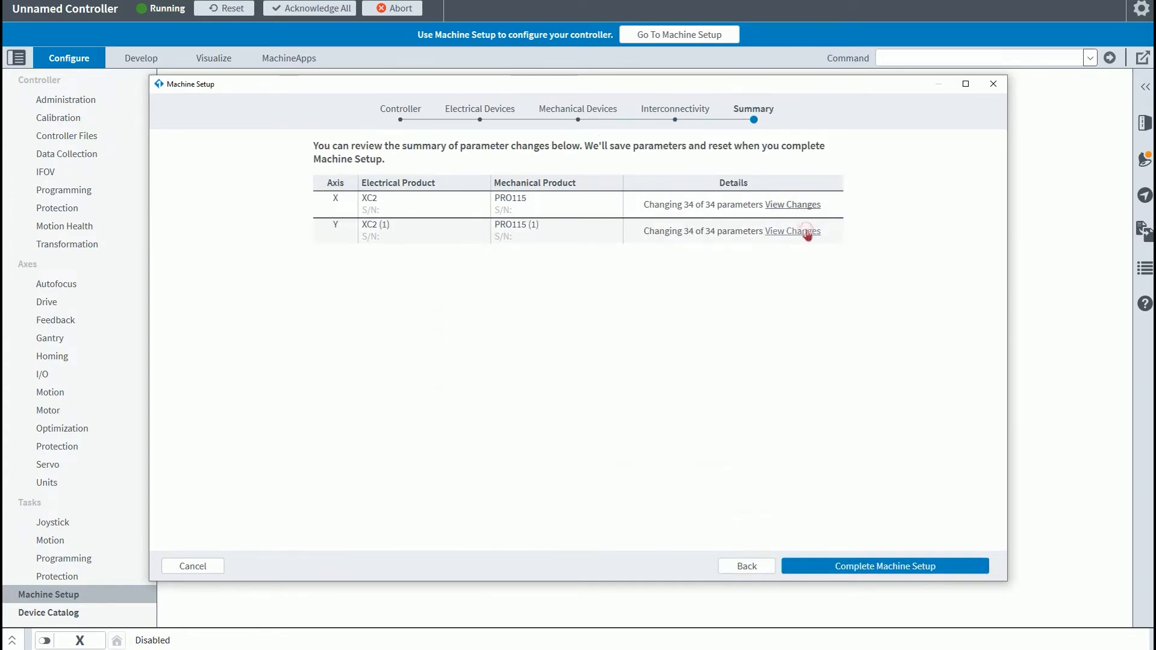
pyautogui.click(807, 232)
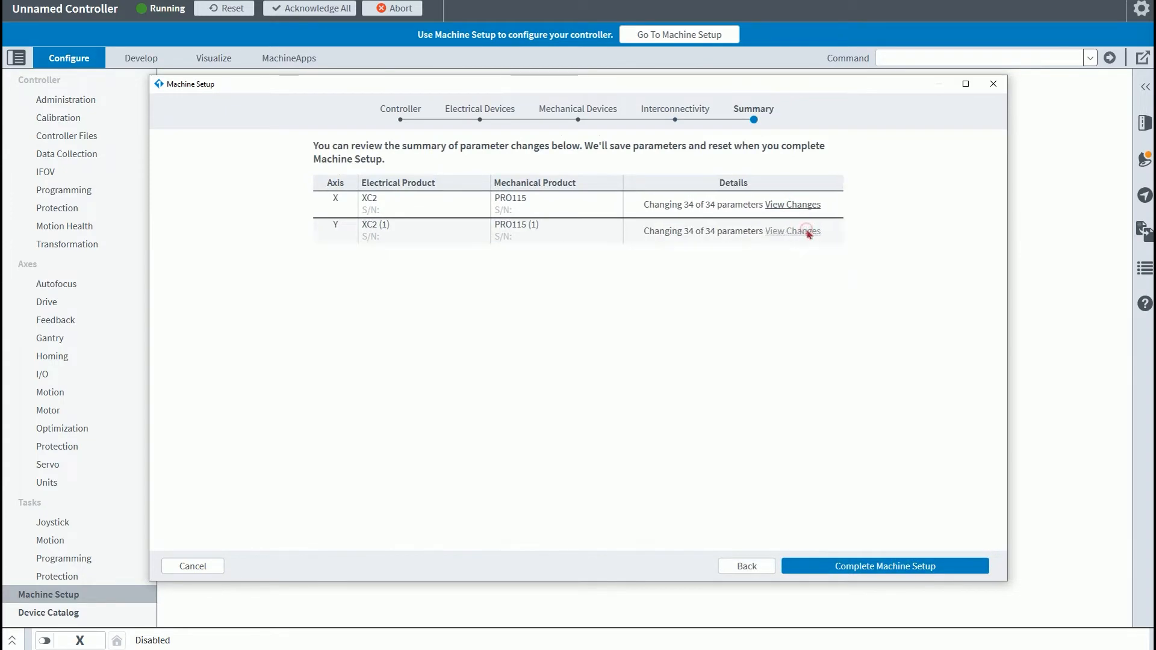
pyautogui.click(854, 567)
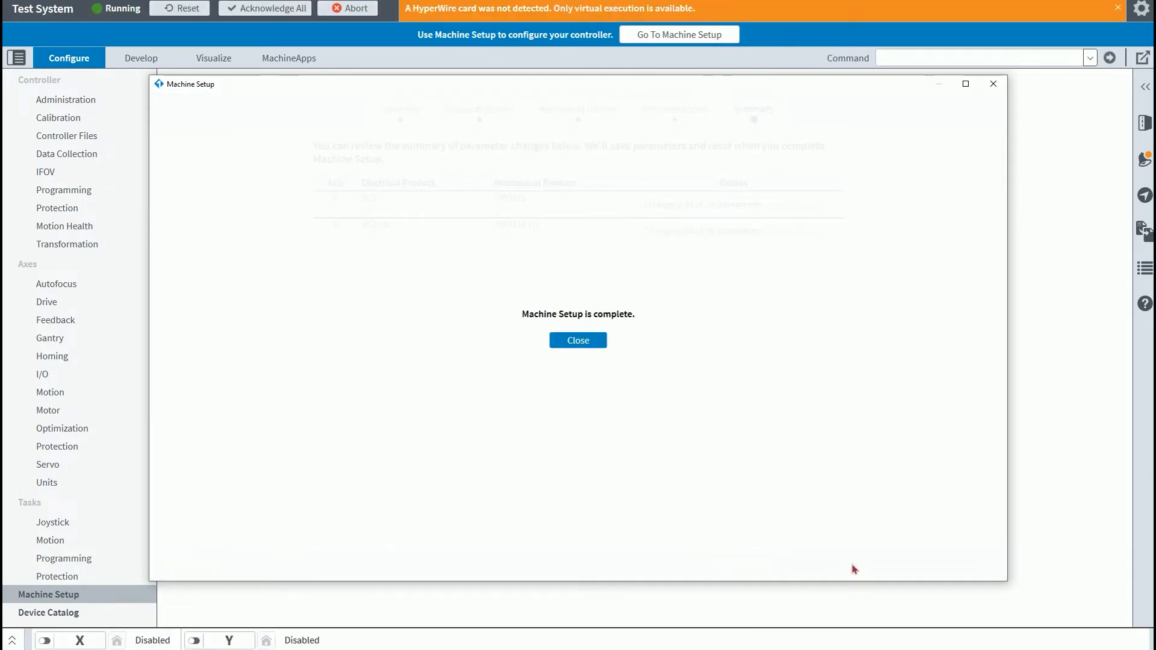
pyautogui.click(595, 344)
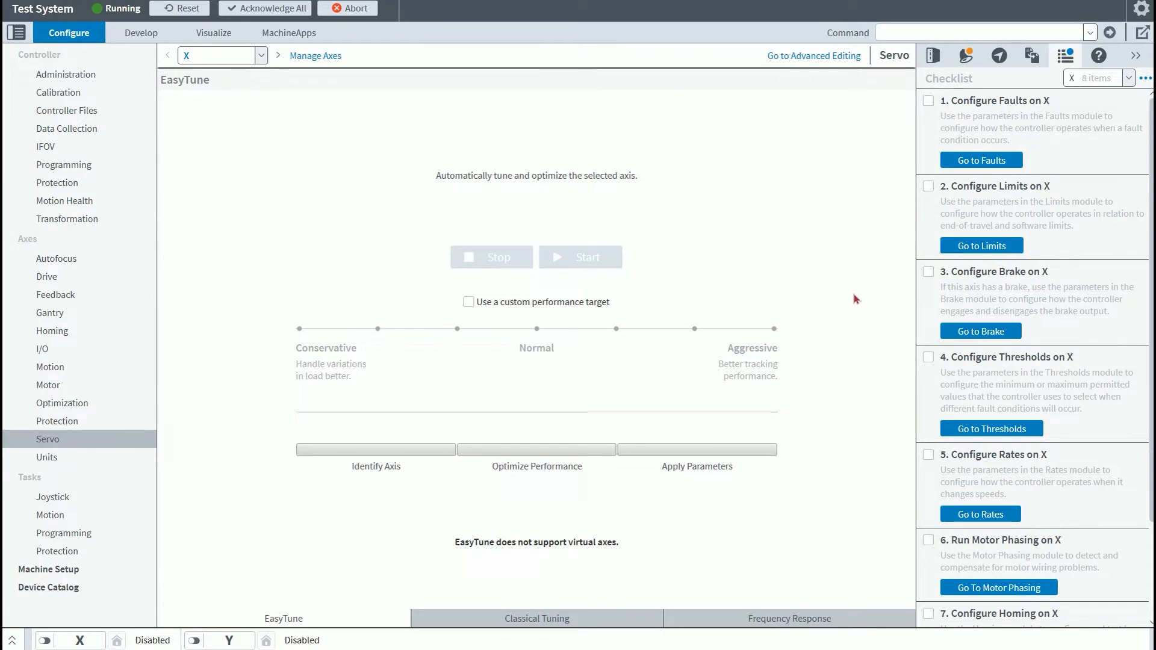
# Step: Check the axis choices of the checklist, keep axis X and go to its Limits parameters
pyautogui.click(1128, 78)
pyautogui.click(1090, 115)
pyautogui.click(1104, 85)
pyautogui.click(1090, 115)
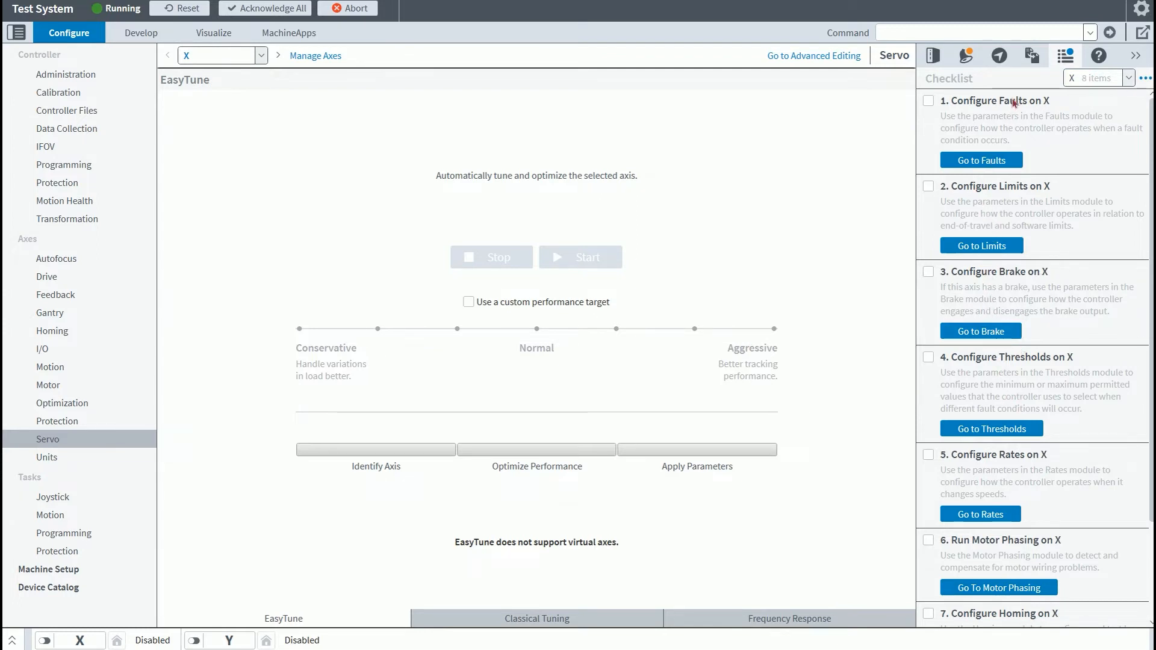
pyautogui.click(989, 250)
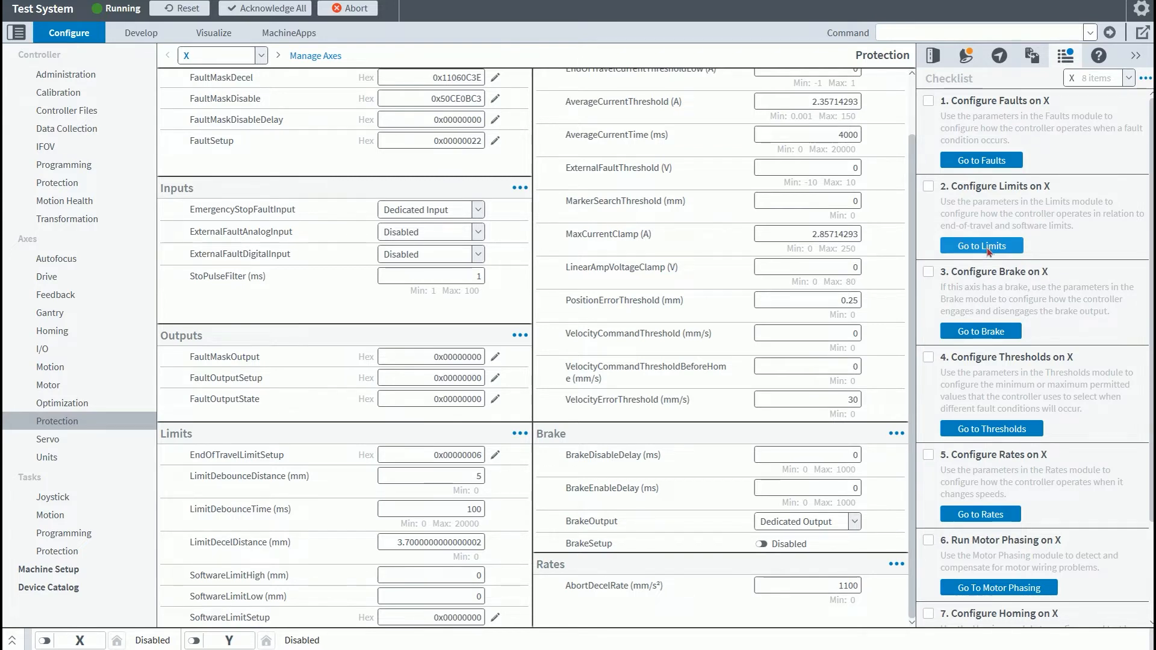
pyautogui.click(982, 247)
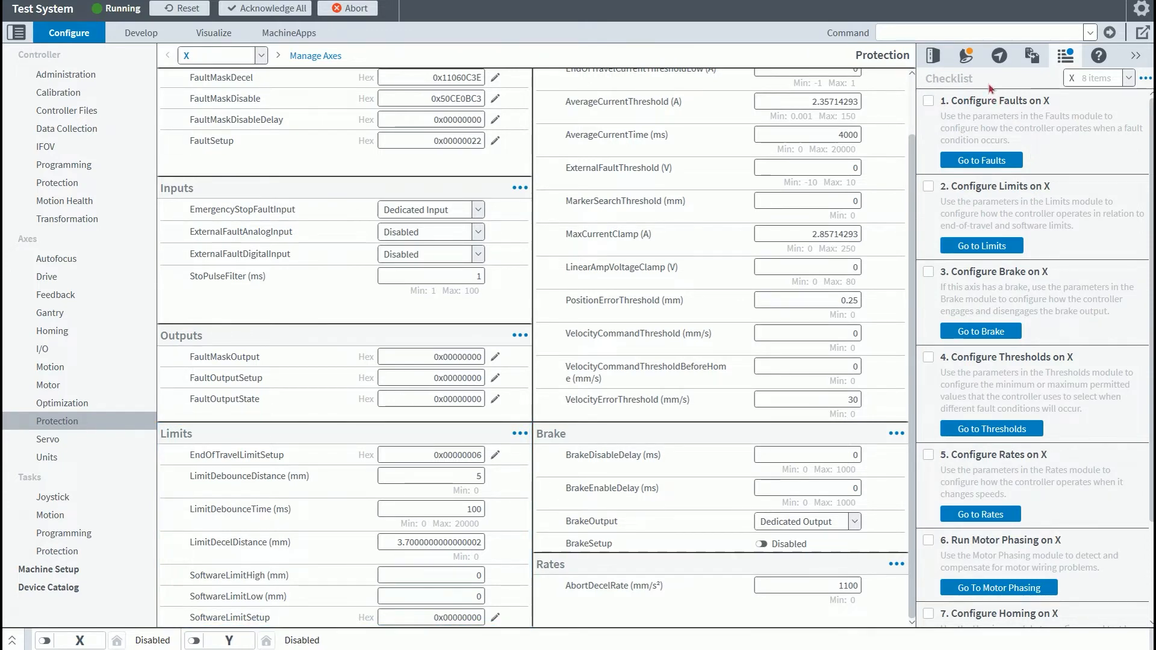
# Step: Show the help topic for the EndOfTravelLimitSetup parameter and read its Parameter Settings and Values section
pyautogui.click(1099, 55)
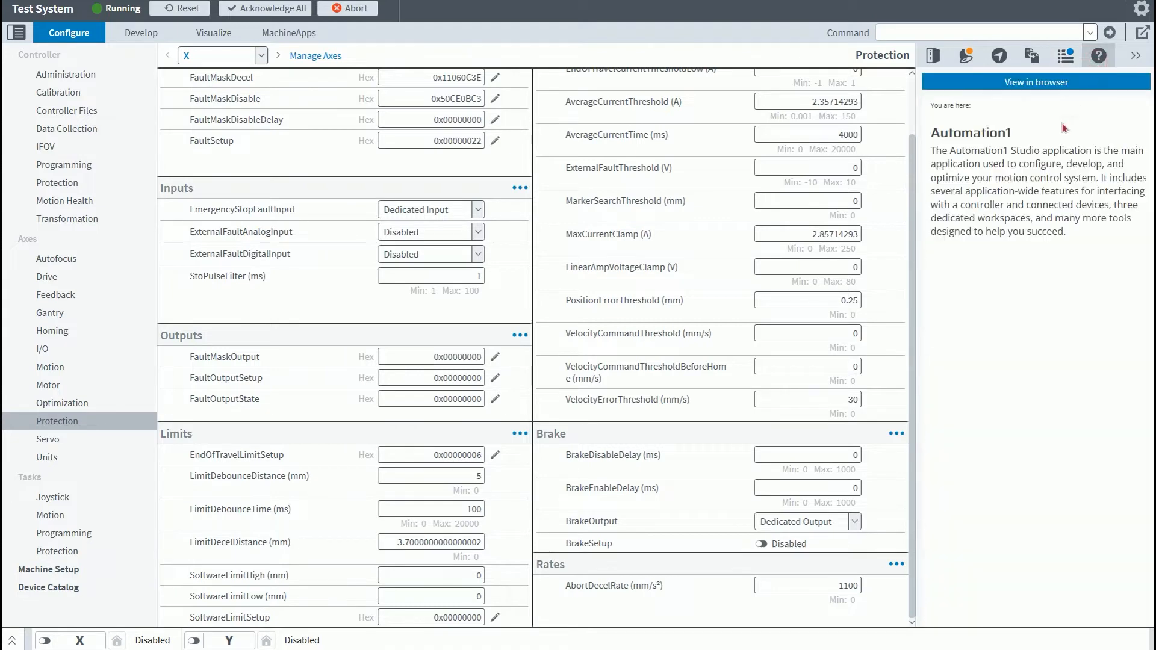
pyautogui.click(421, 456)
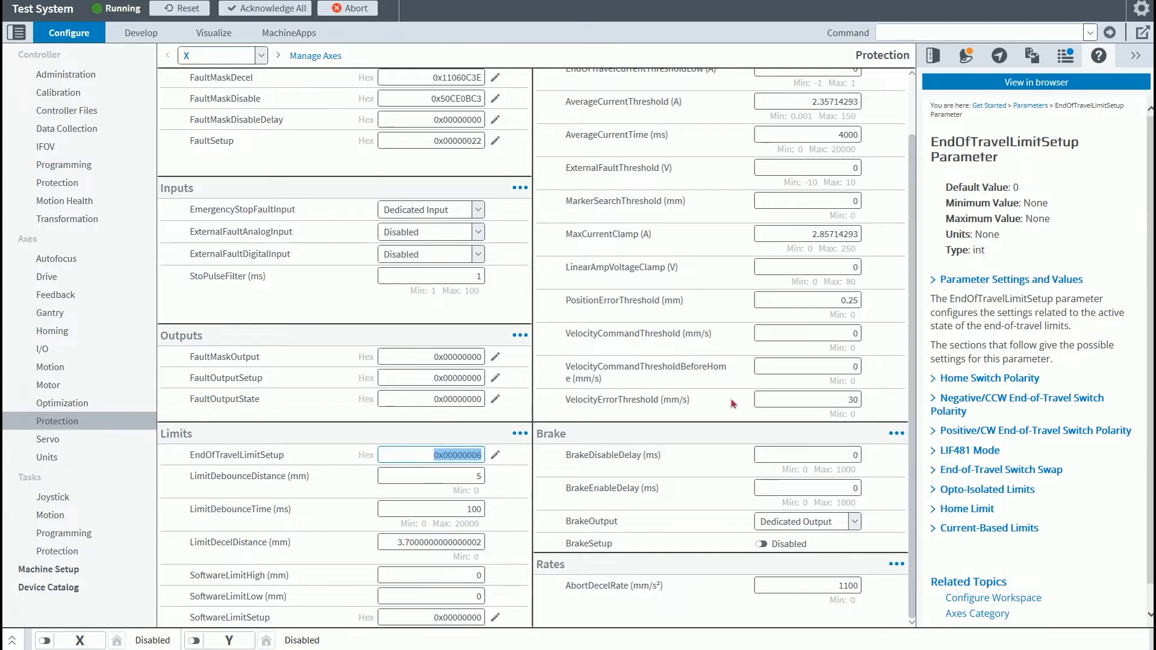
pyautogui.click(933, 280)
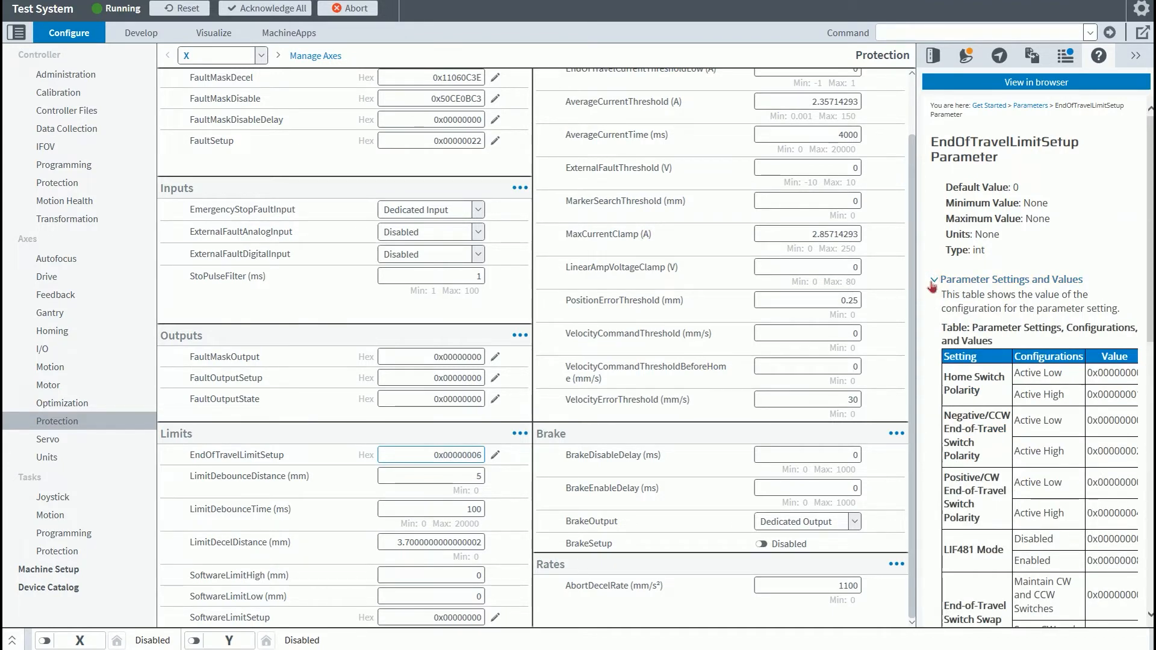
pyautogui.click(933, 280)
# Step: Mark the Faults, Limits, Brake, Thresholds, Rates and Motor Phasing items as completed in the X axis checklist
pyautogui.click(1065, 56)
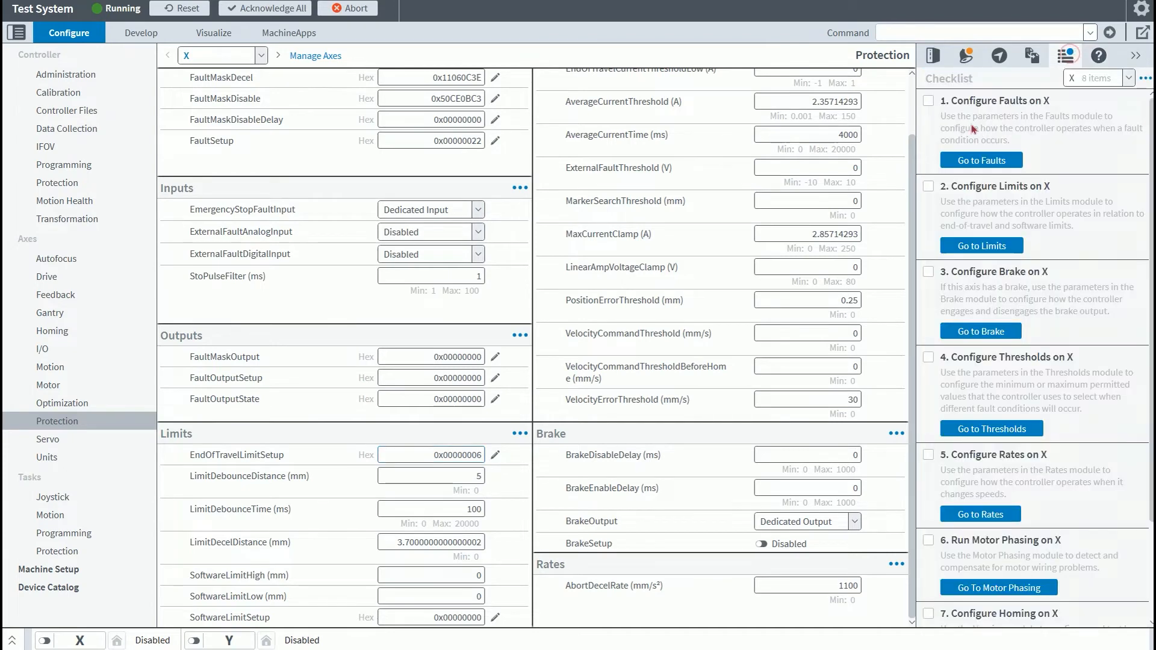
pyautogui.click(928, 101)
pyautogui.click(928, 101)
pyautogui.click(928, 101)
pyautogui.click(928, 101)
pyautogui.click(928, 101)
pyautogui.click(928, 101)
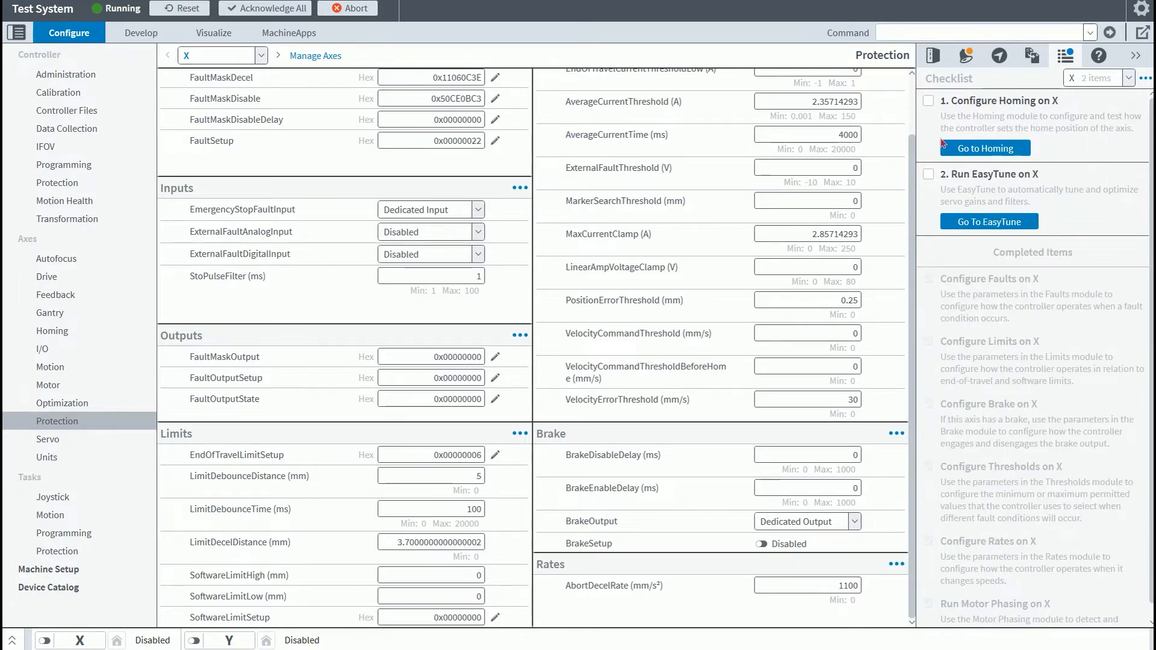
# Step: Set the X axis Home Speed to 60 mm/s in the Homing configuration and apply it
pyautogui.click(965, 149)
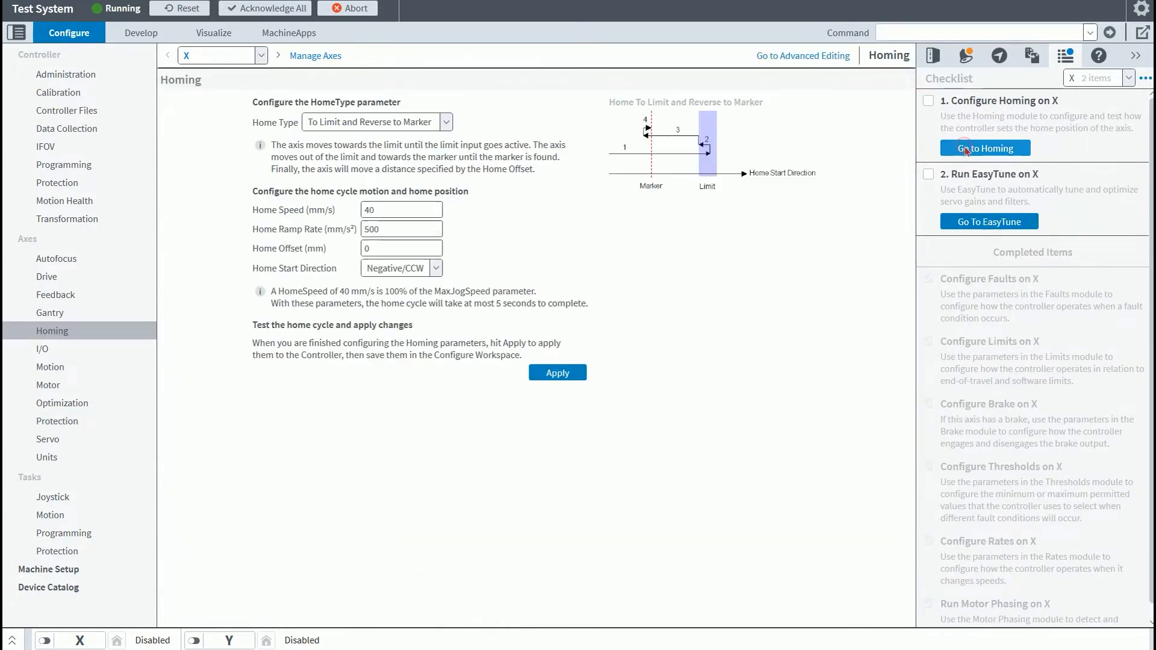
pyautogui.moveTo(398, 212); pyautogui.dragTo(342, 217)
pyautogui.write('60')
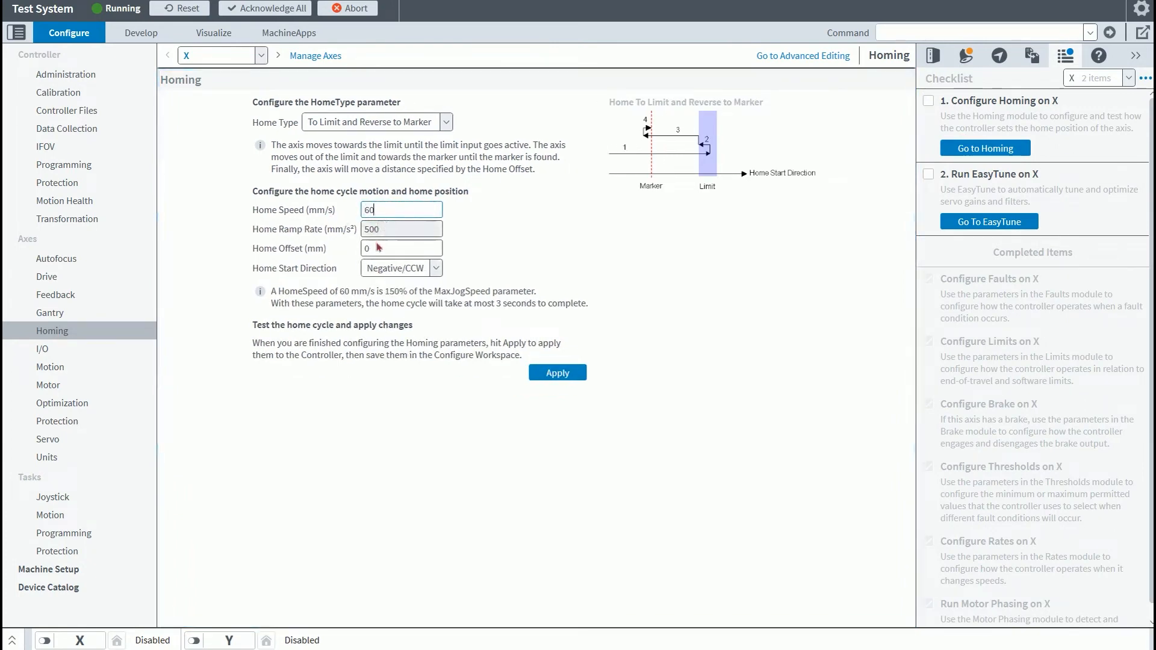
pyautogui.click(555, 373)
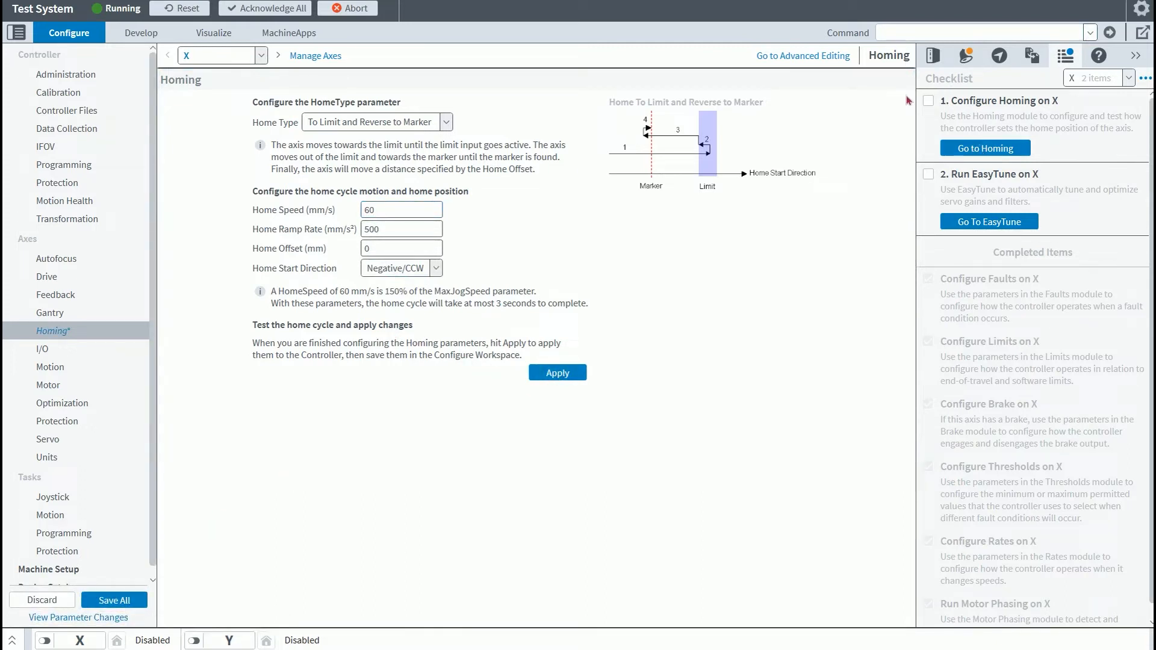
# Step: Mark Configure Homing and Run EasyTune as completed in the X axis checklist, viewing the EasyTune module on the way
pyautogui.click(928, 101)
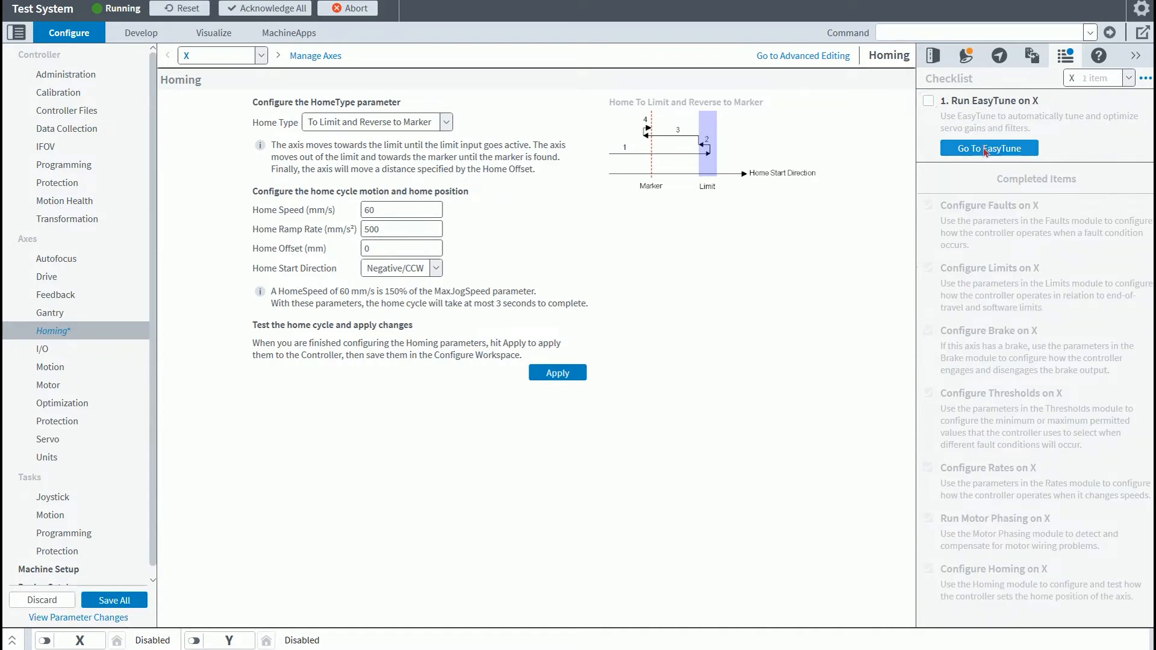
pyautogui.click(985, 149)
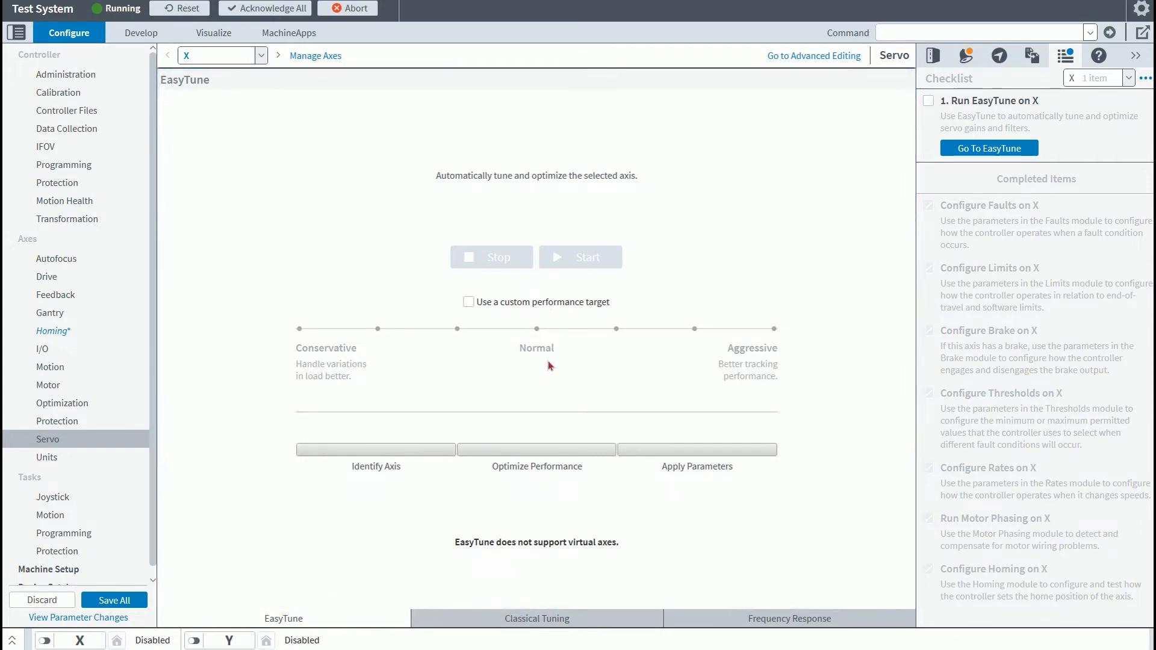
pyautogui.click(928, 103)
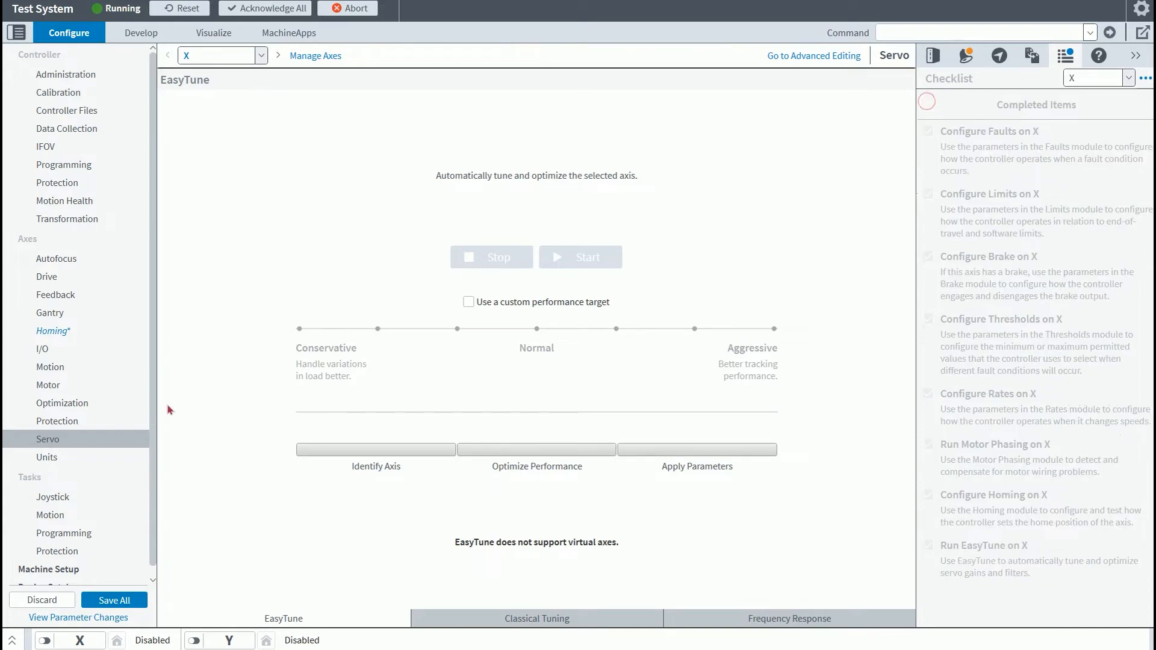
# Step: Save all parameter changes and reset the controller to apply them
pyautogui.click(99, 600)
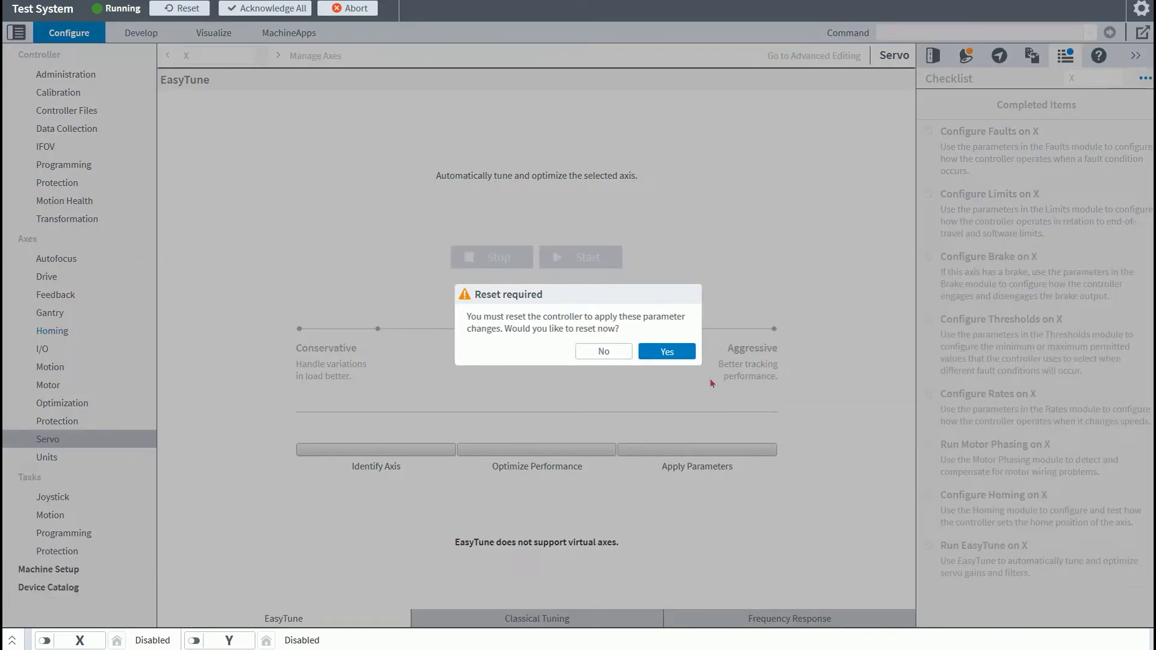
pyautogui.click(670, 353)
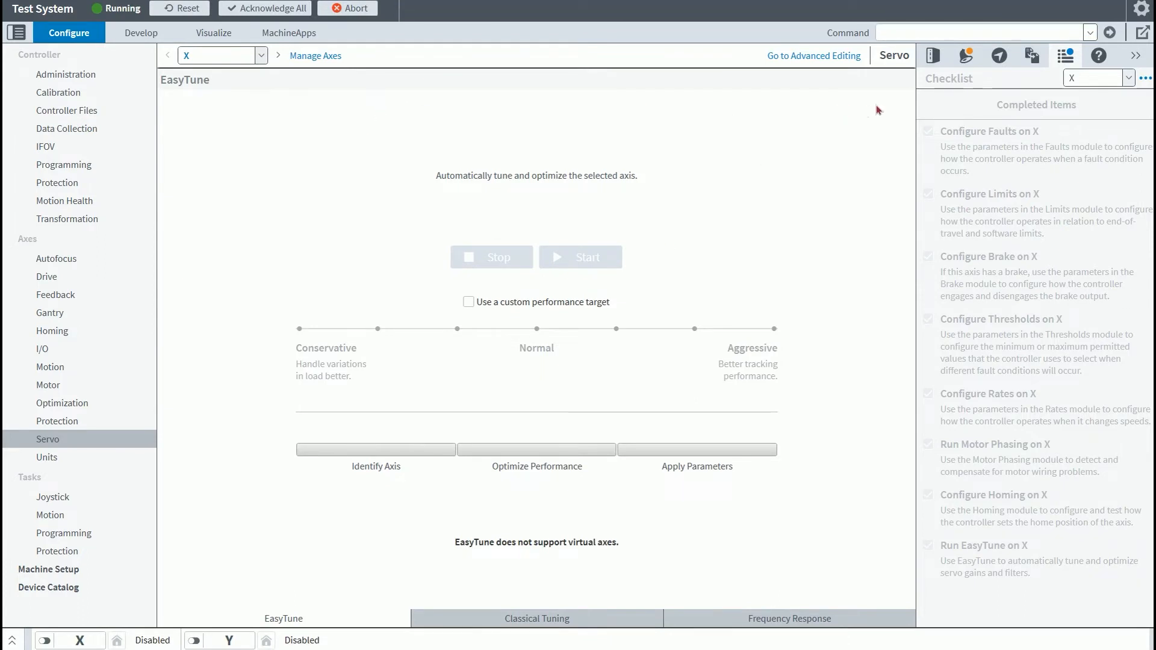
# Step: Dismiss all logged notifications and view the controller's connection details
pyautogui.click(966, 60)
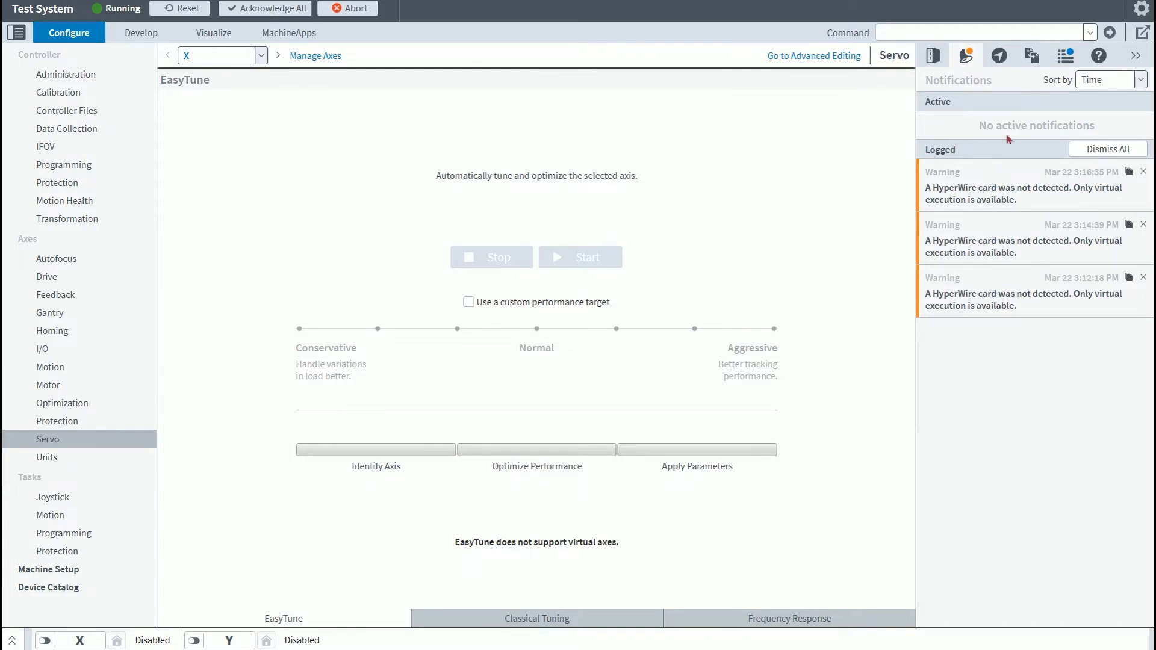
pyautogui.click(1092, 155)
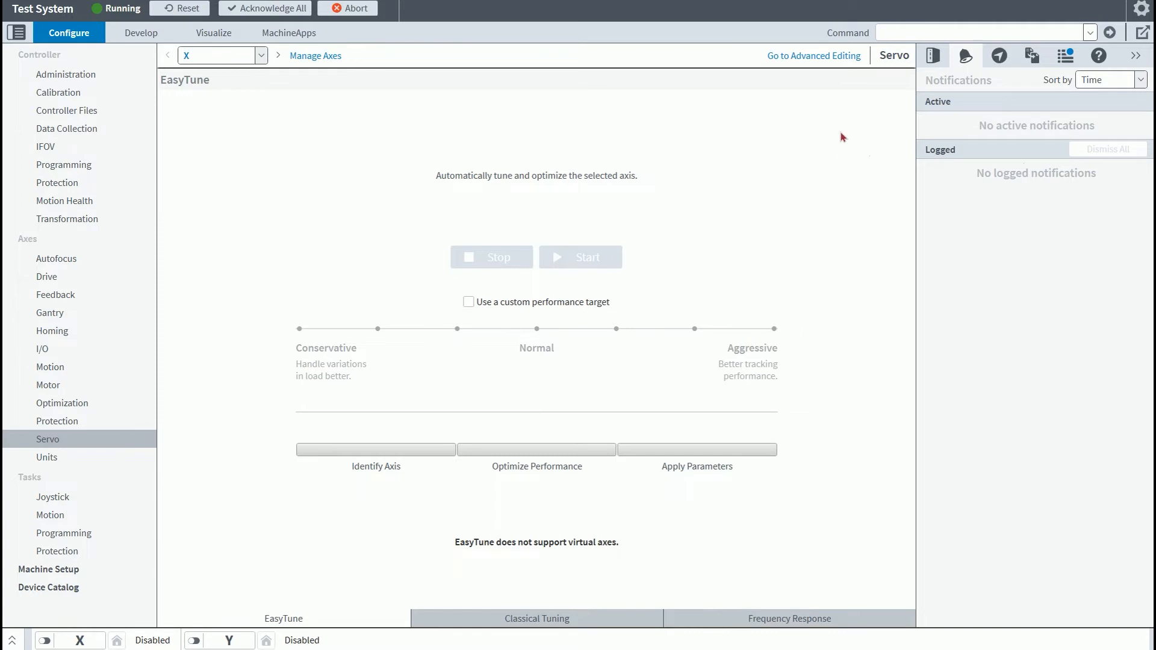
pyautogui.click(932, 57)
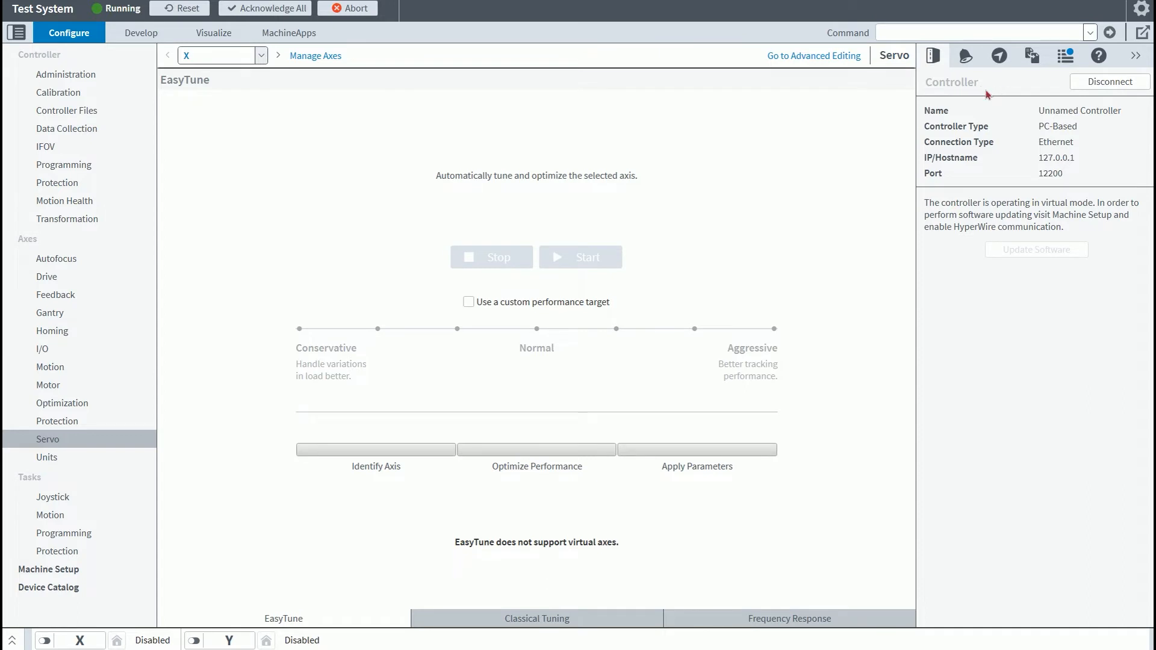
pyautogui.click(973, 60)
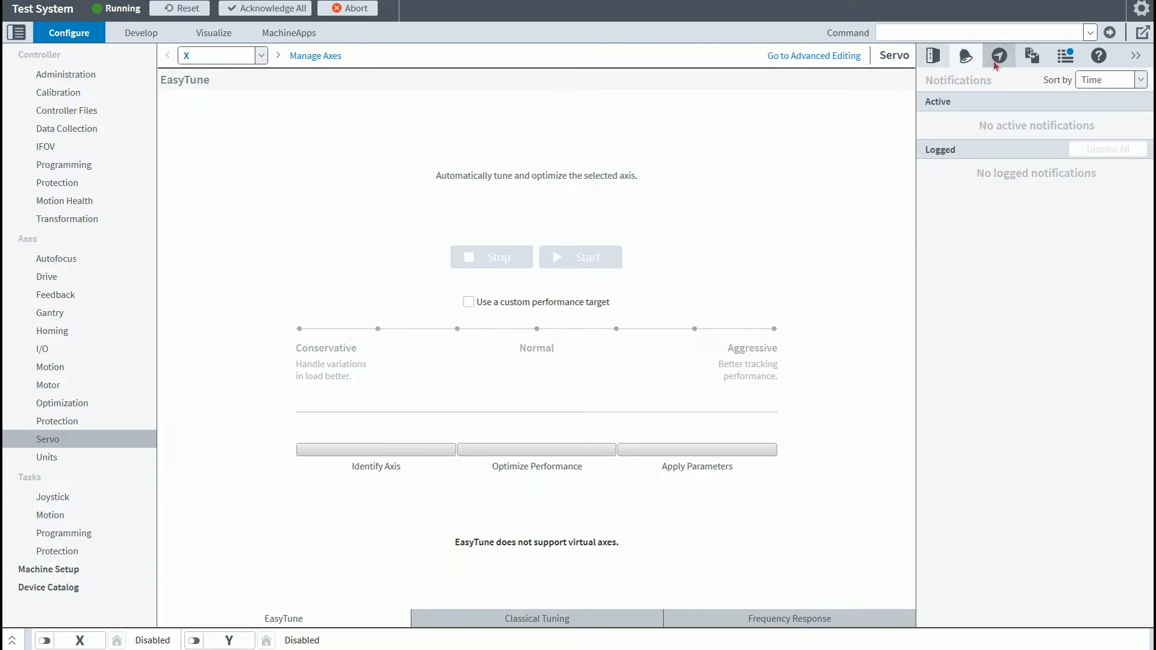
# Step: Search Quick Navigation for "primary" and go to the PrimaryEncoder0Phase parameter of the X axis
pyautogui.click(998, 59)
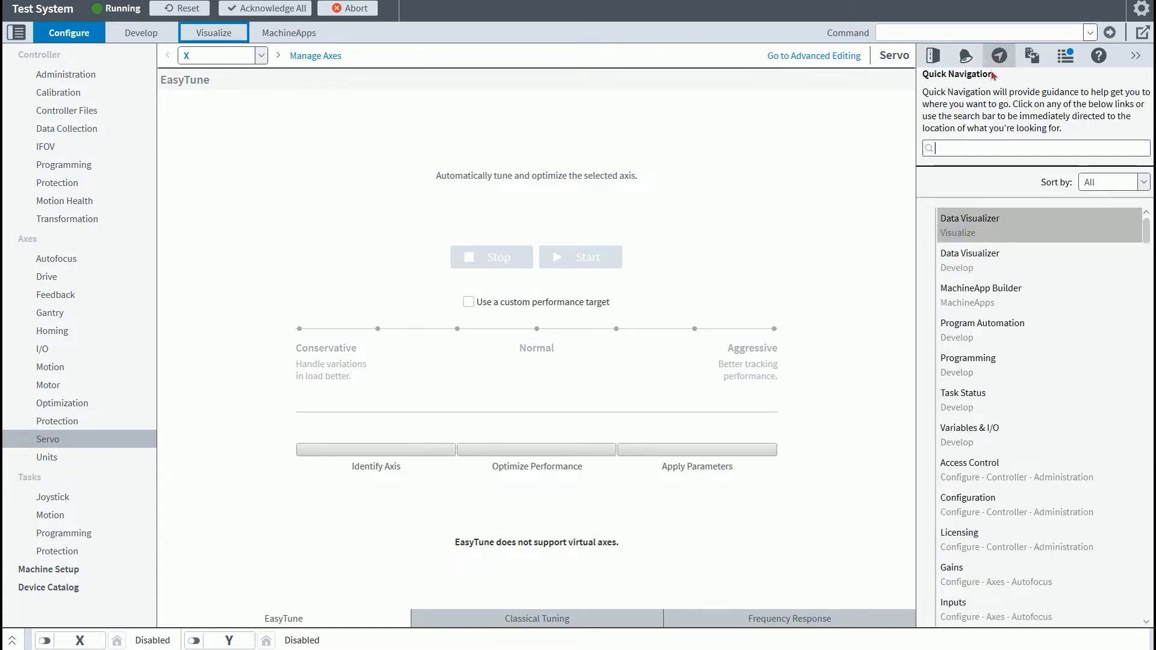
pyautogui.click(979, 150)
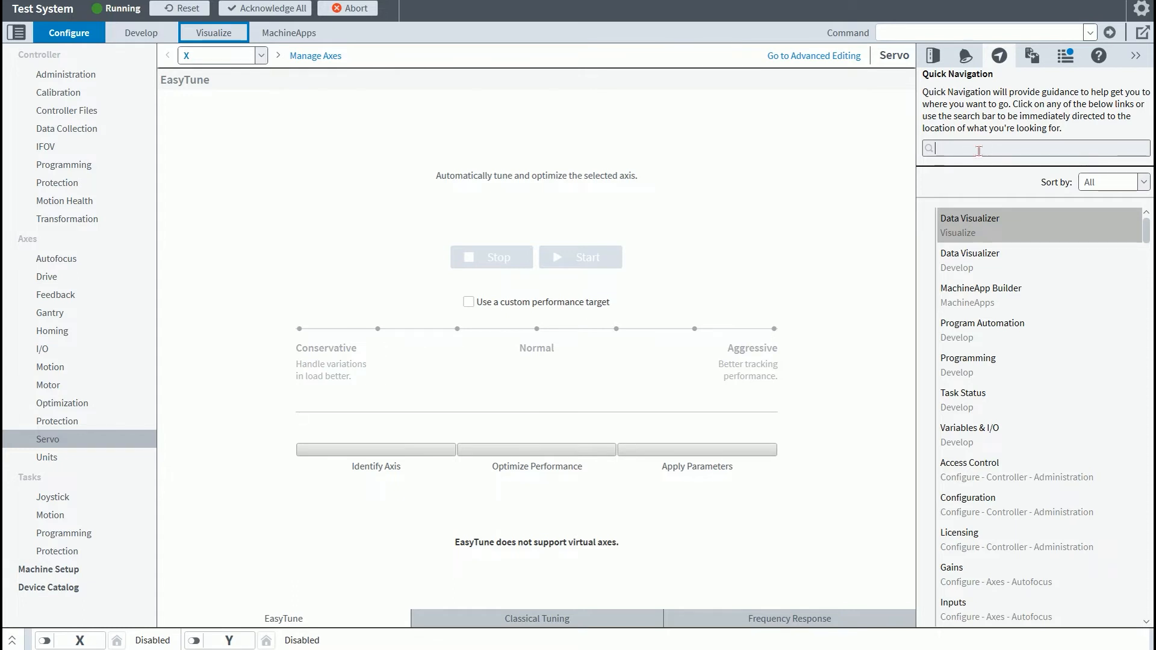
pyautogui.write('primary')
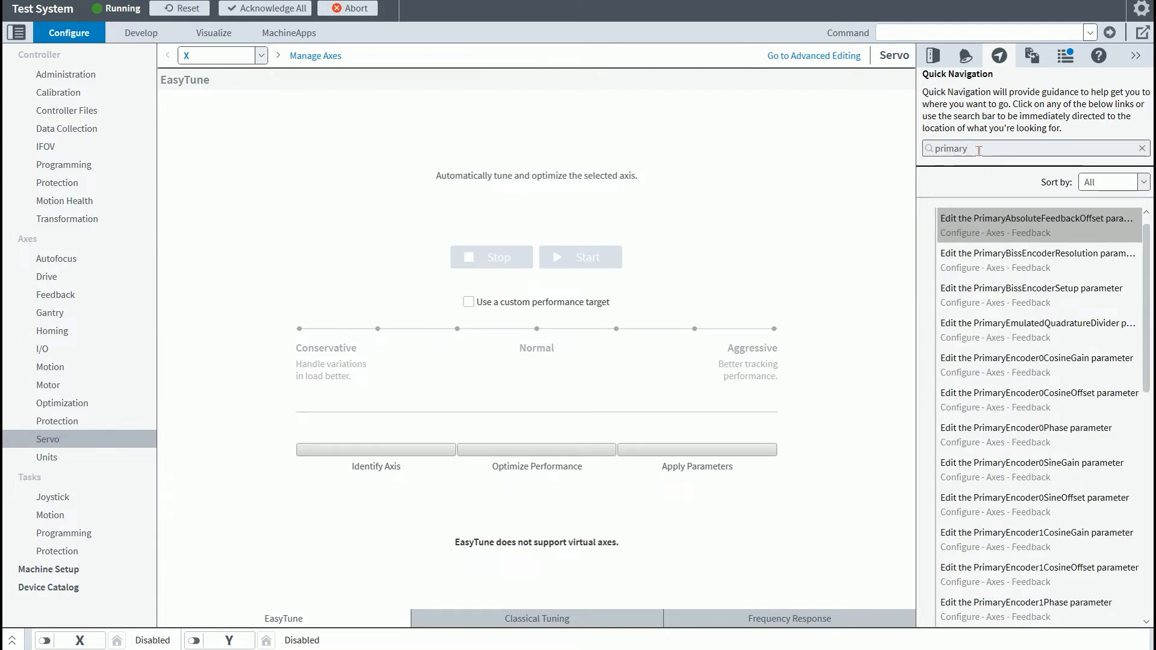
pyautogui.press('Down')
pyautogui.press('Down')
pyautogui.press('Down')
pyautogui.press('Down')
pyautogui.press('Down')
pyautogui.press('Down')
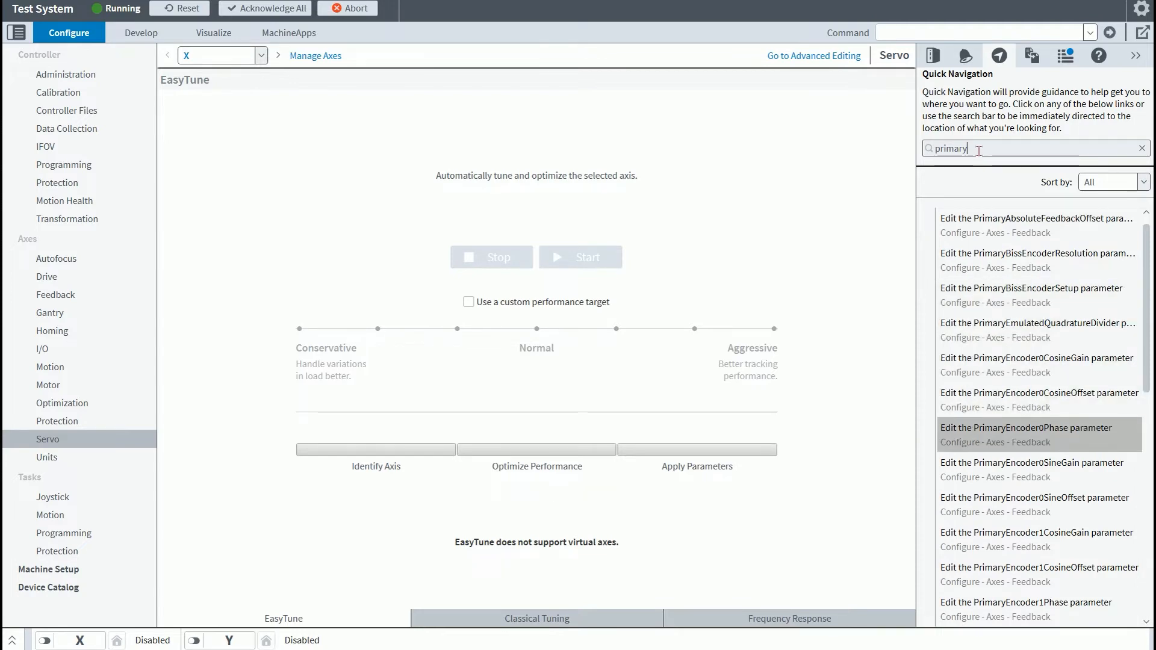
pyautogui.press('Return')
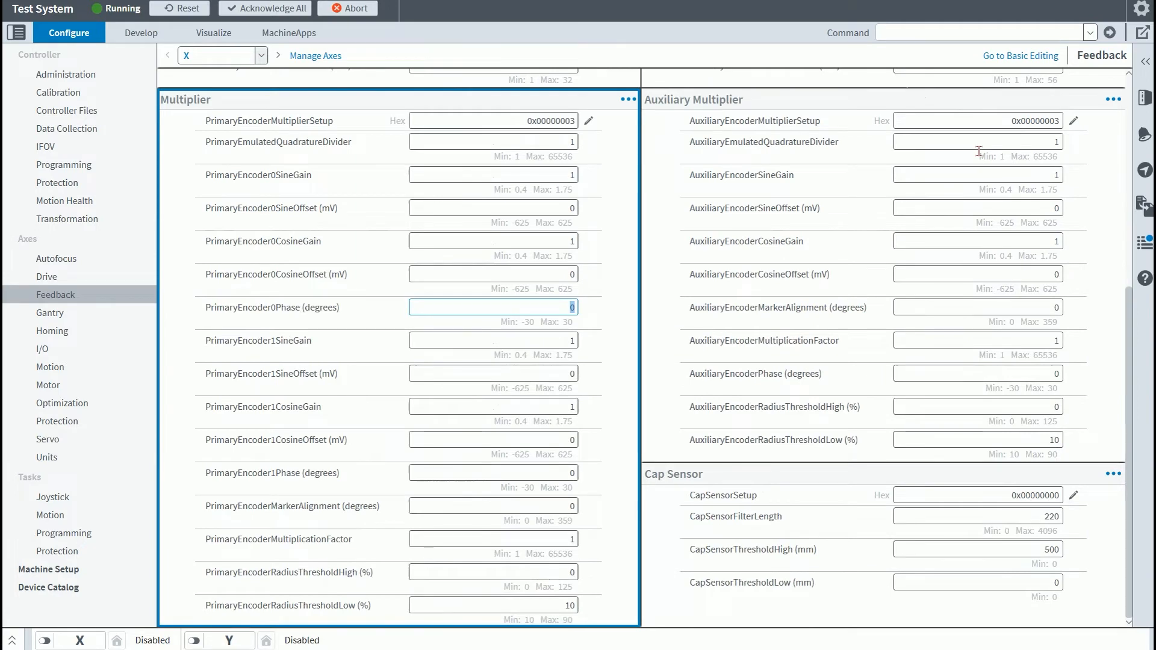
pyautogui.click(521, 308)
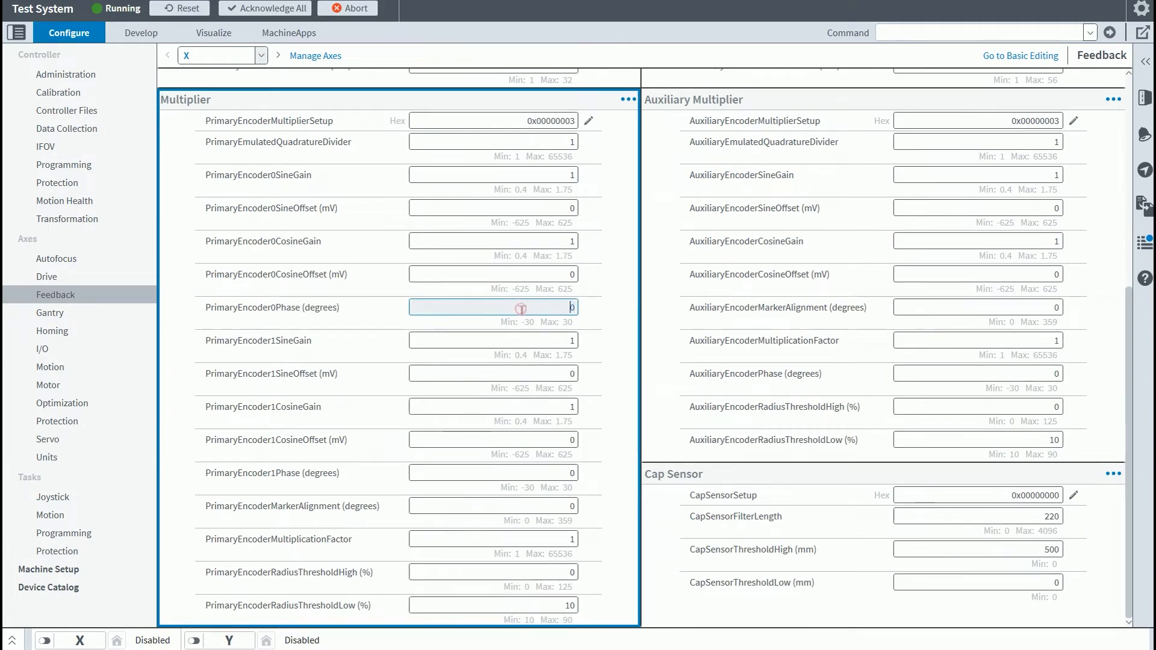
# Step: Search Quick Navigation for "EasyTune" and open the EasyTune module
pyautogui.click(1144, 171)
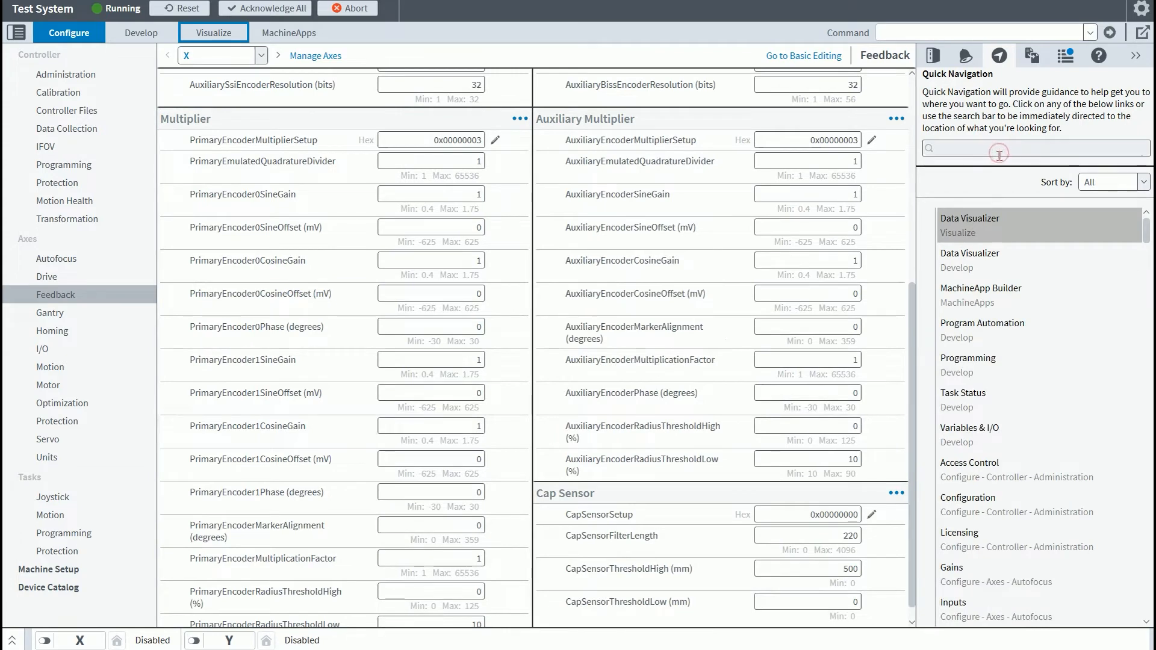
pyautogui.write('EasyTune')
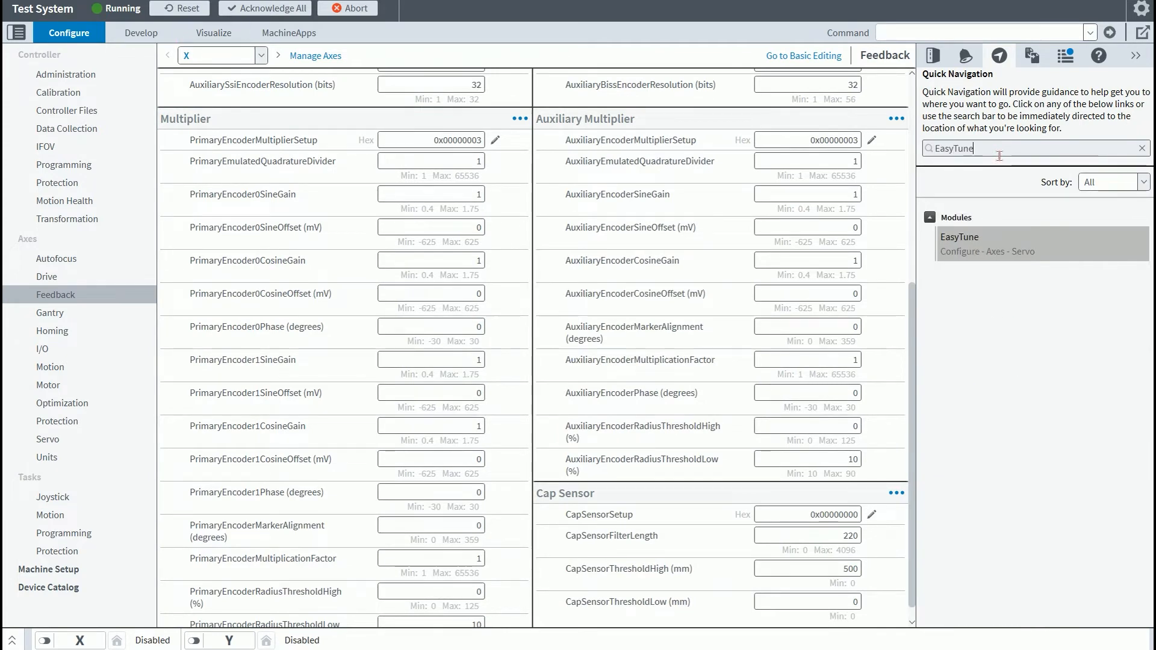
pyautogui.click(979, 248)
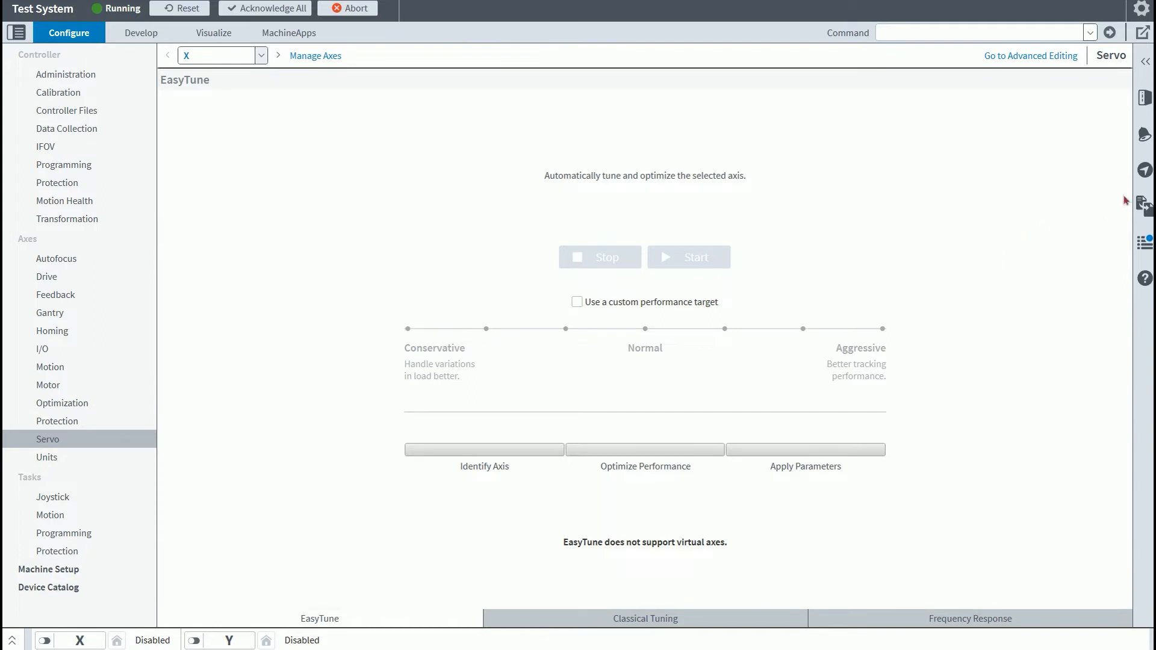
# Step: Use Quick Compare to compare axes and tasks within the controller, choosing axis Y against the active X axis
pyautogui.click(1144, 174)
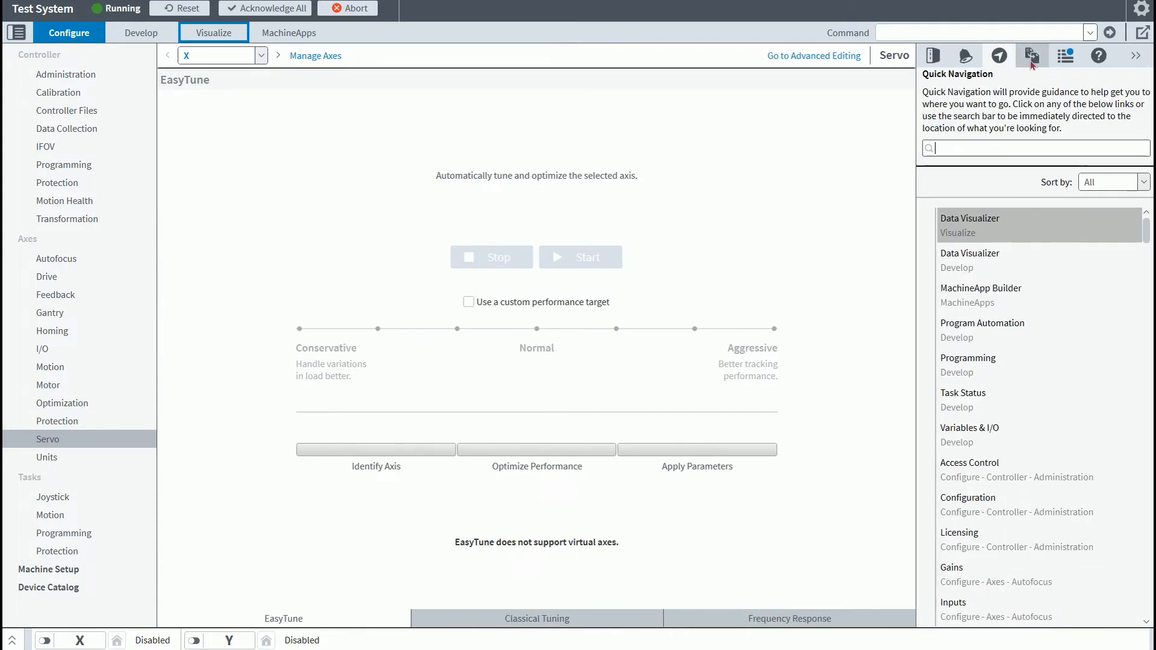
pyautogui.click(1032, 59)
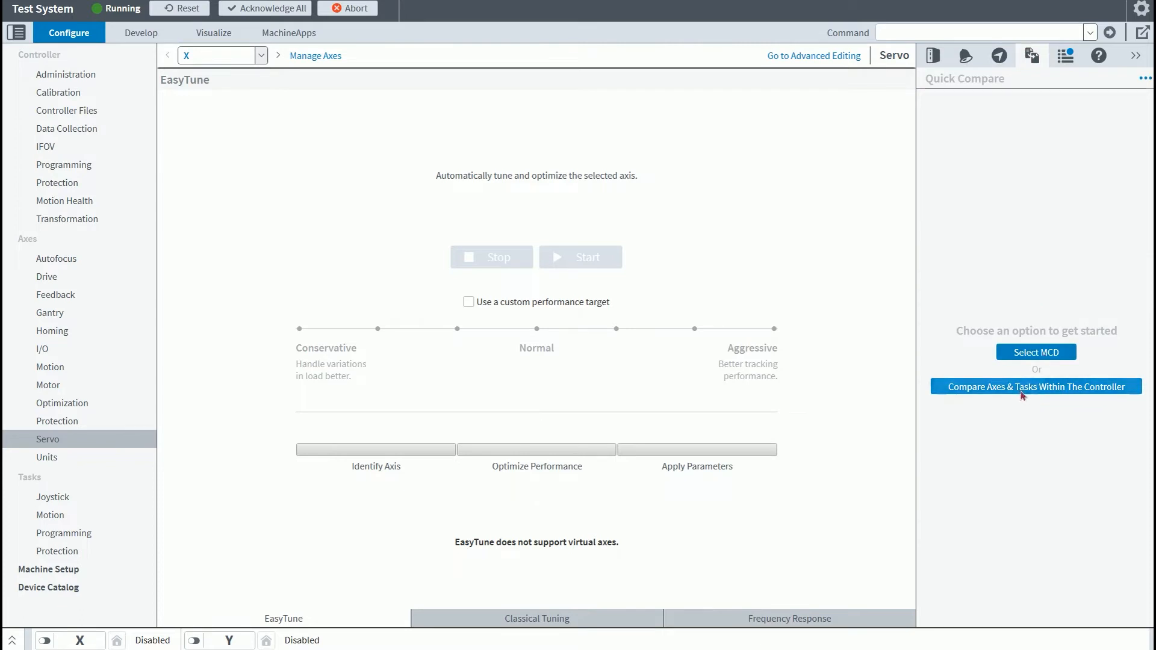
pyautogui.click(980, 389)
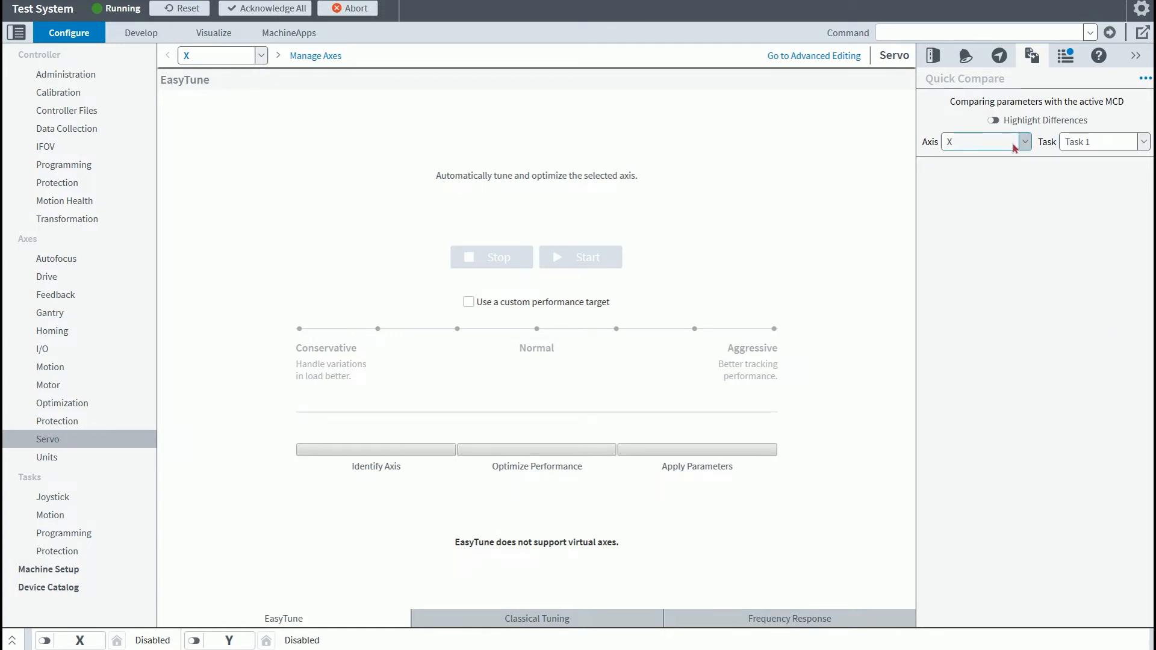
pyautogui.click(982, 143)
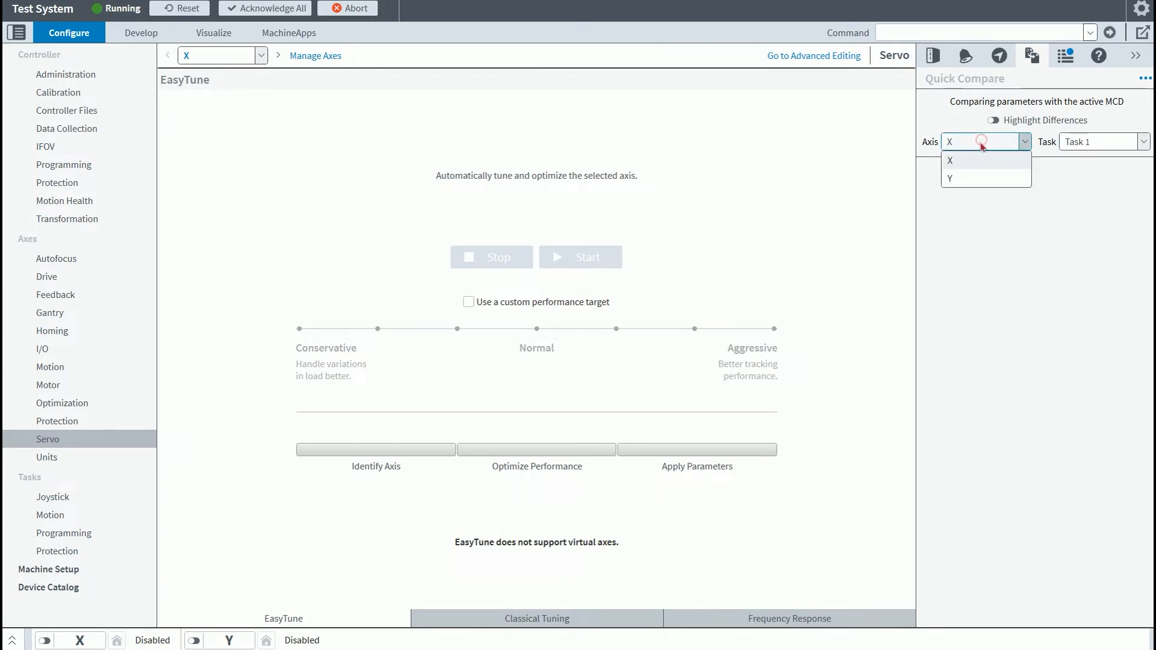
pyautogui.click(950, 178)
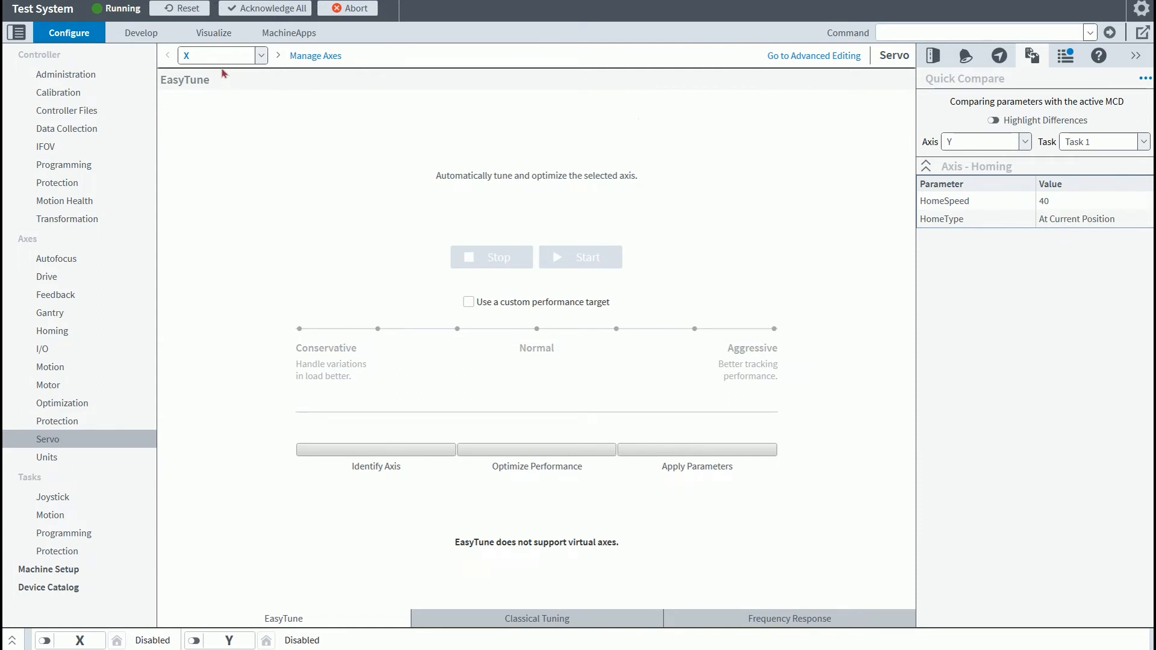
# Step: In advanced editing, go from the compared HomeSpeed difference to the X axis Homing parameters and set HomeSpeed to 40 mm/s
pyautogui.click(801, 56)
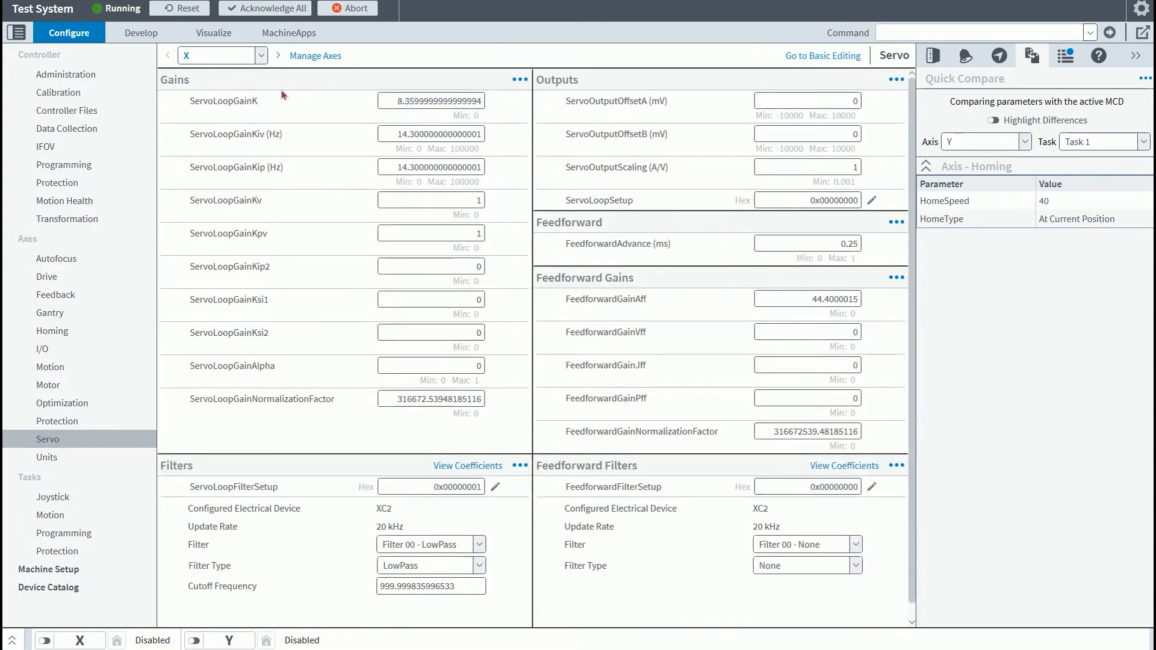
pyautogui.click(1069, 202)
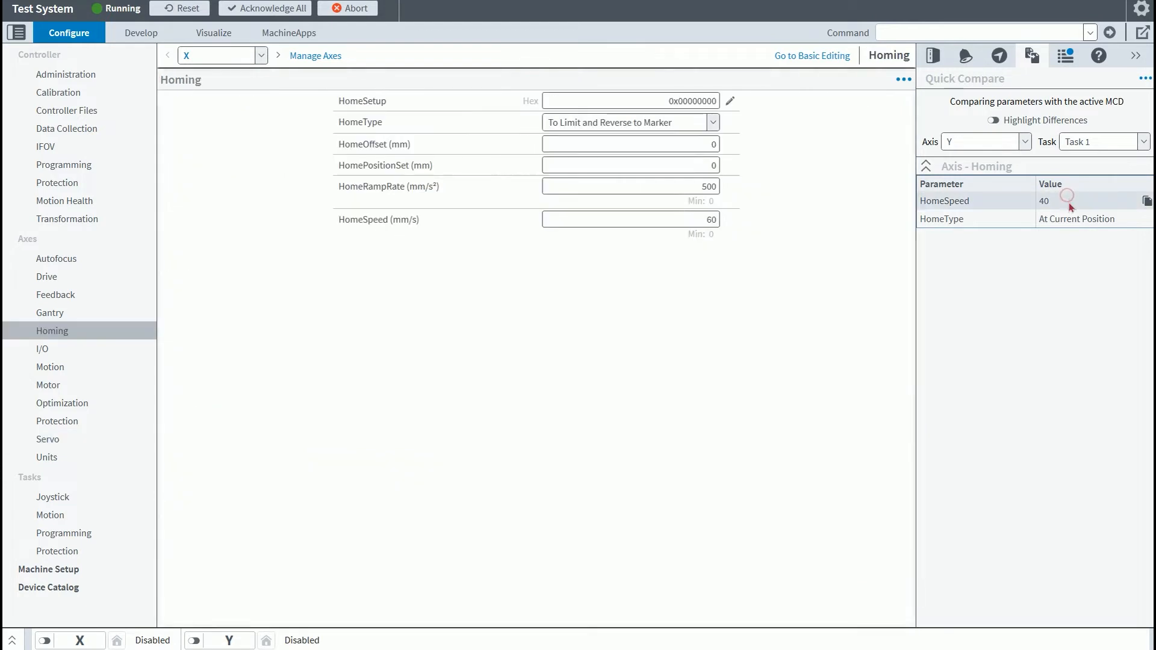
pyautogui.click(660, 220)
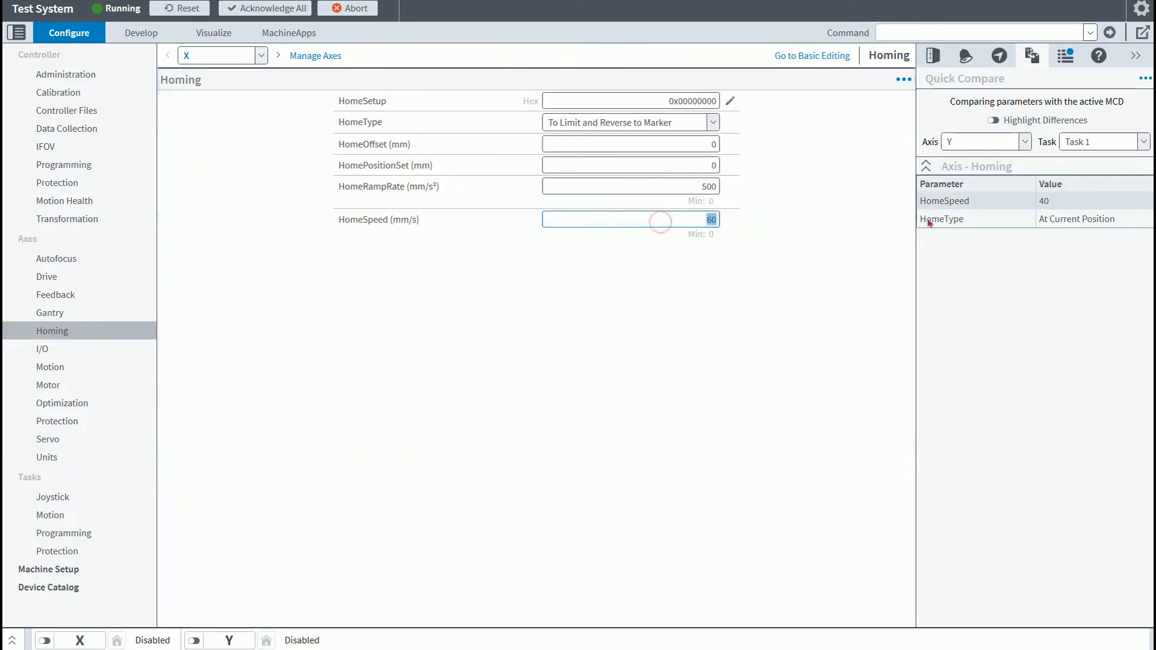
pyautogui.write('40')
pyautogui.click(706, 240)
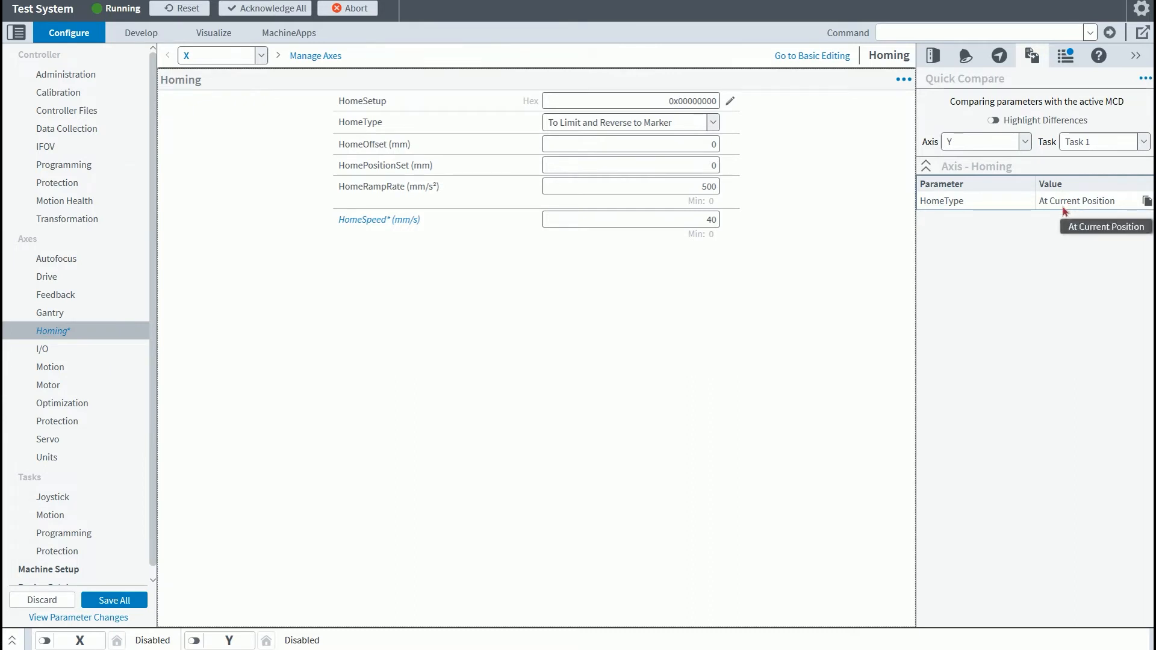
# Step: Review the X axis checklist and look through the Studio settings categories from Application to Axis Dashboard
pyautogui.click(1065, 55)
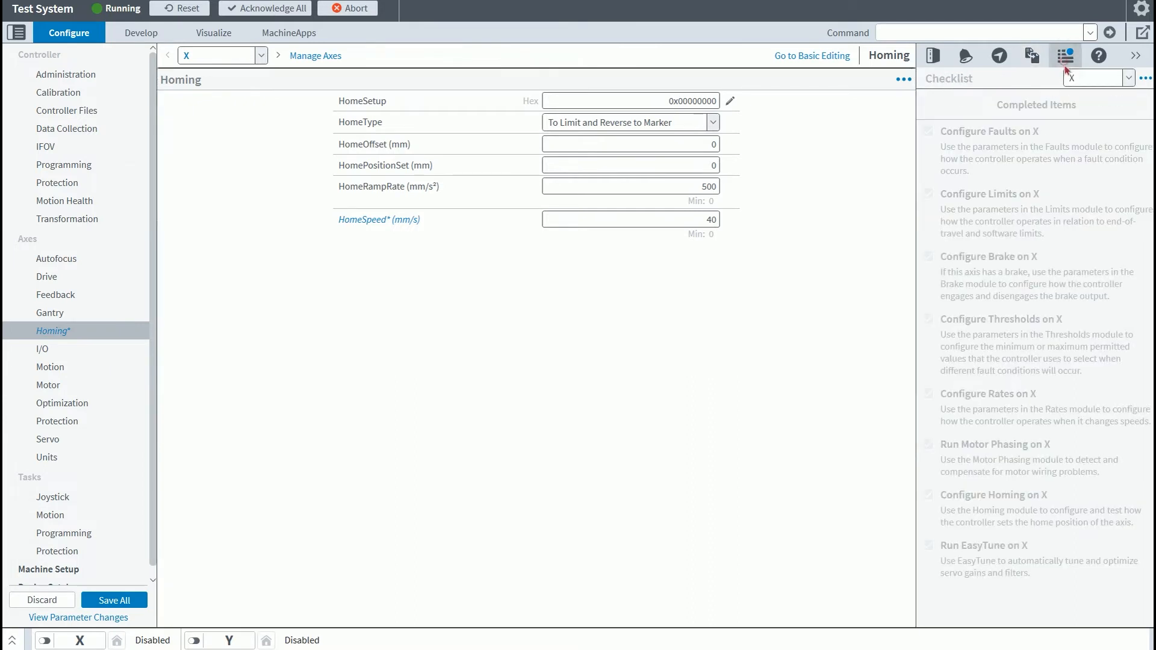
pyautogui.click(1136, 56)
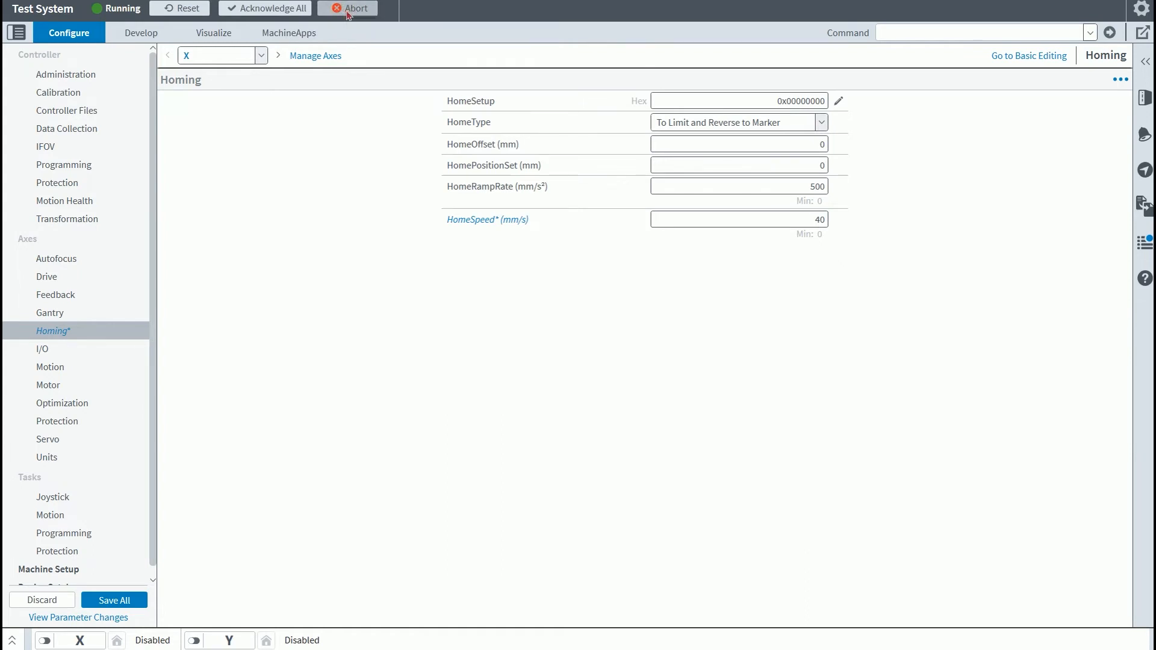
pyautogui.click(1141, 9)
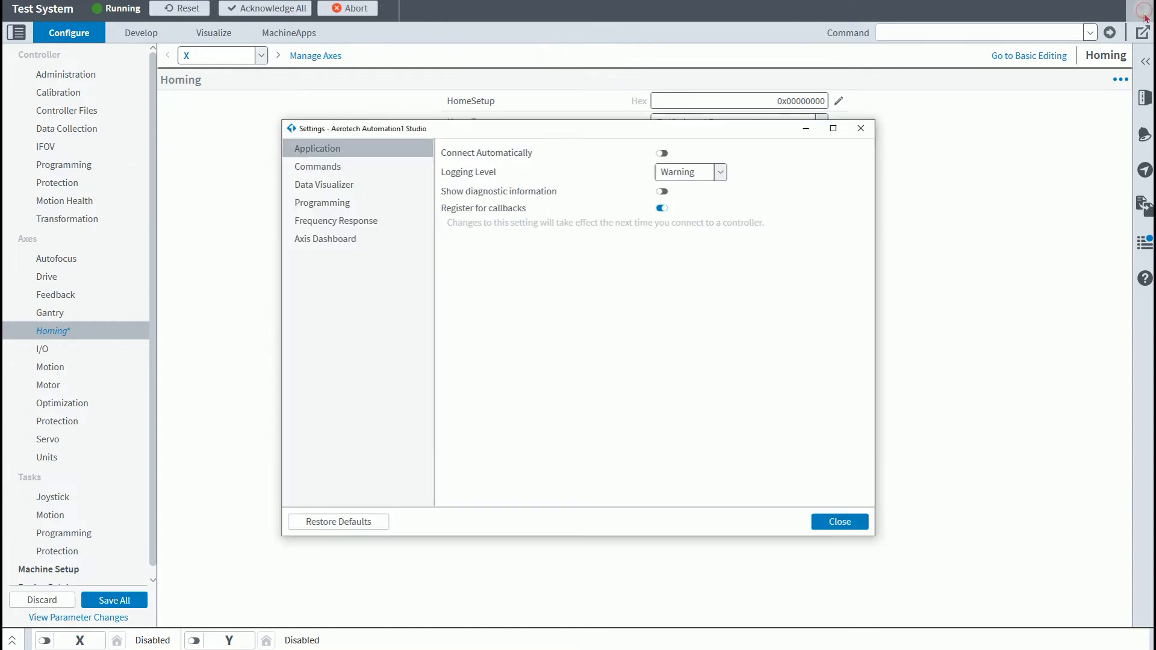
pyautogui.click(352, 172)
pyautogui.click(347, 181)
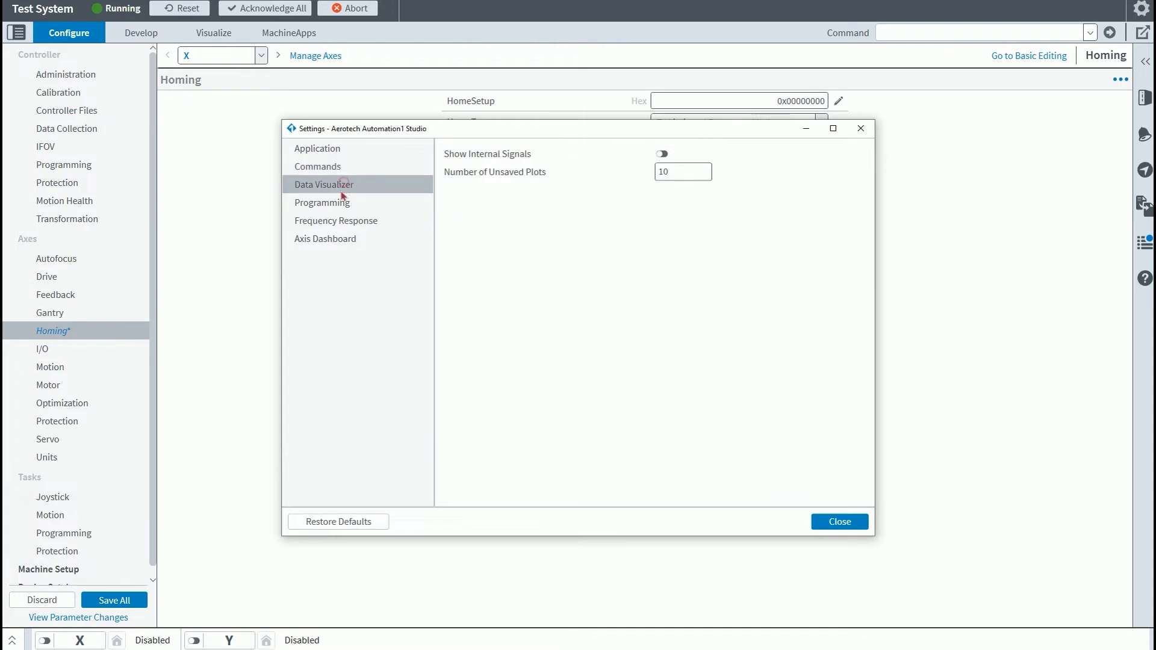
pyautogui.click(336, 206)
pyautogui.click(333, 219)
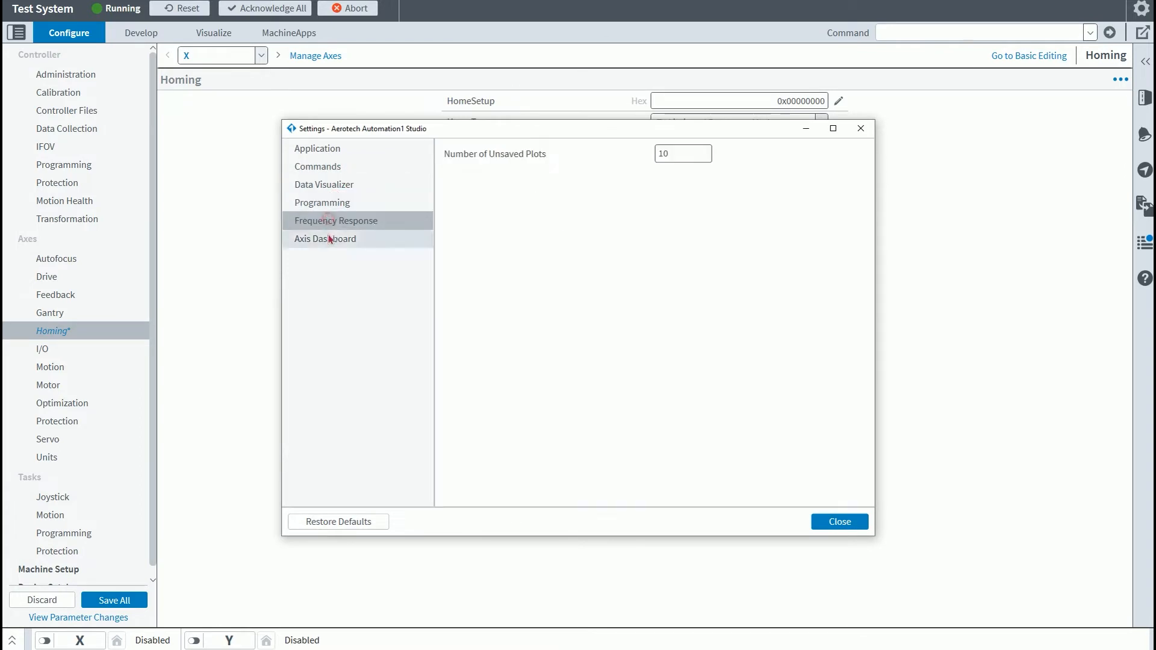
pyautogui.click(334, 238)
pyautogui.click(861, 128)
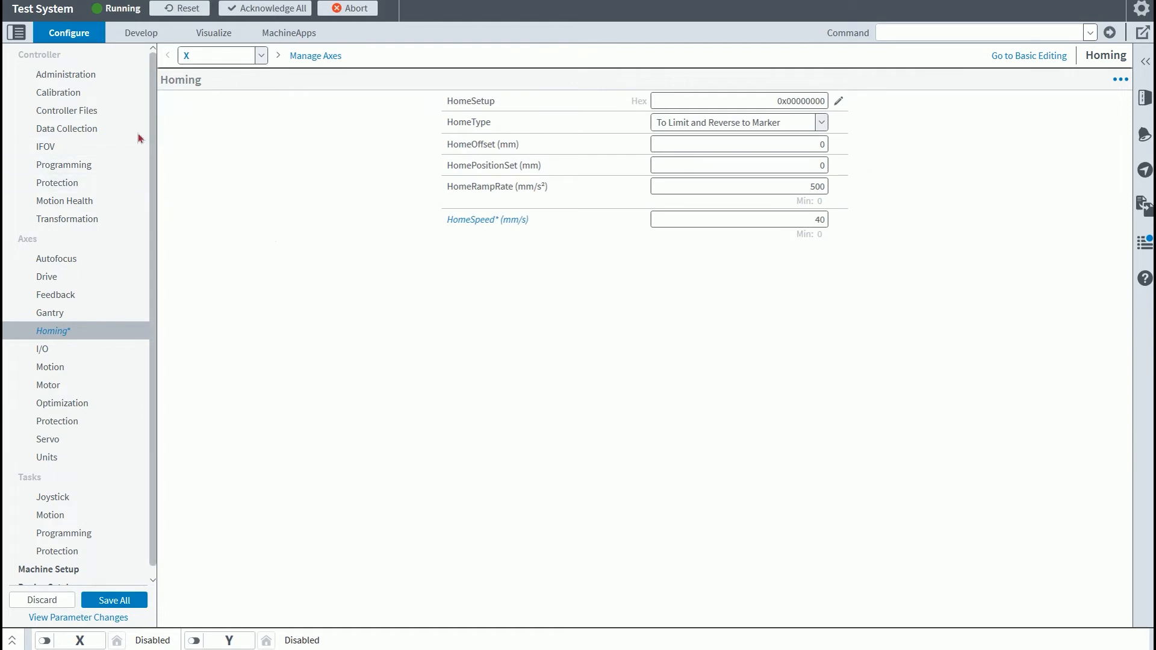
# Step: Look through all the Controller configuration pages, from Administration and Calibration down to Motion Health and Transformation
pyautogui.click(54, 74)
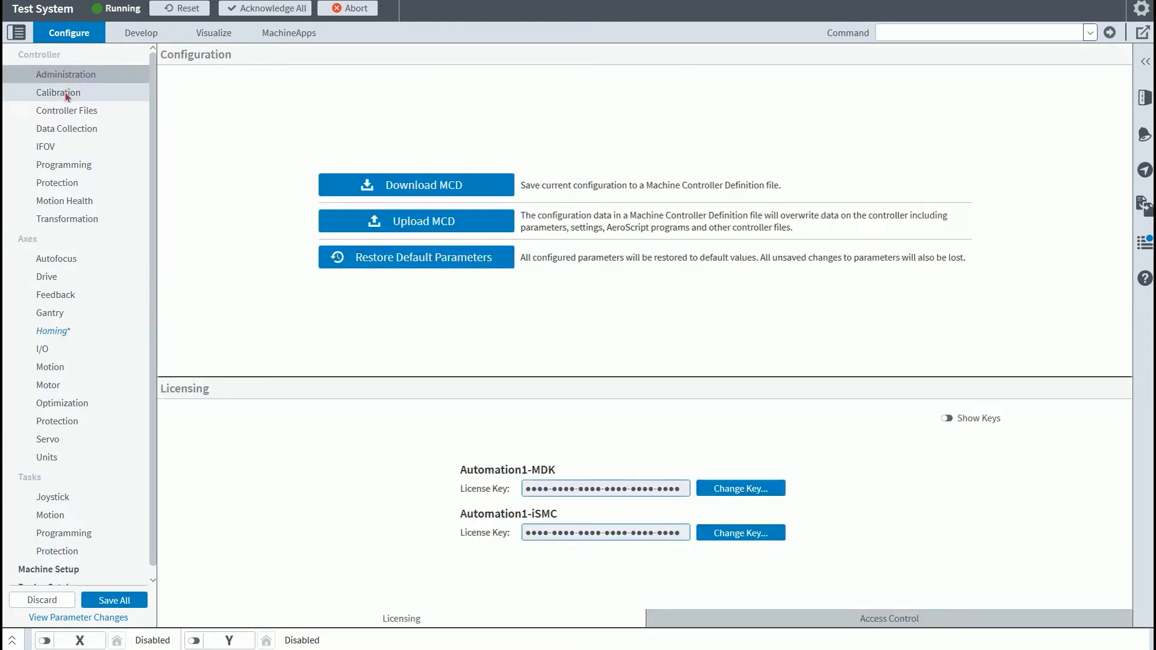
pyautogui.click(65, 93)
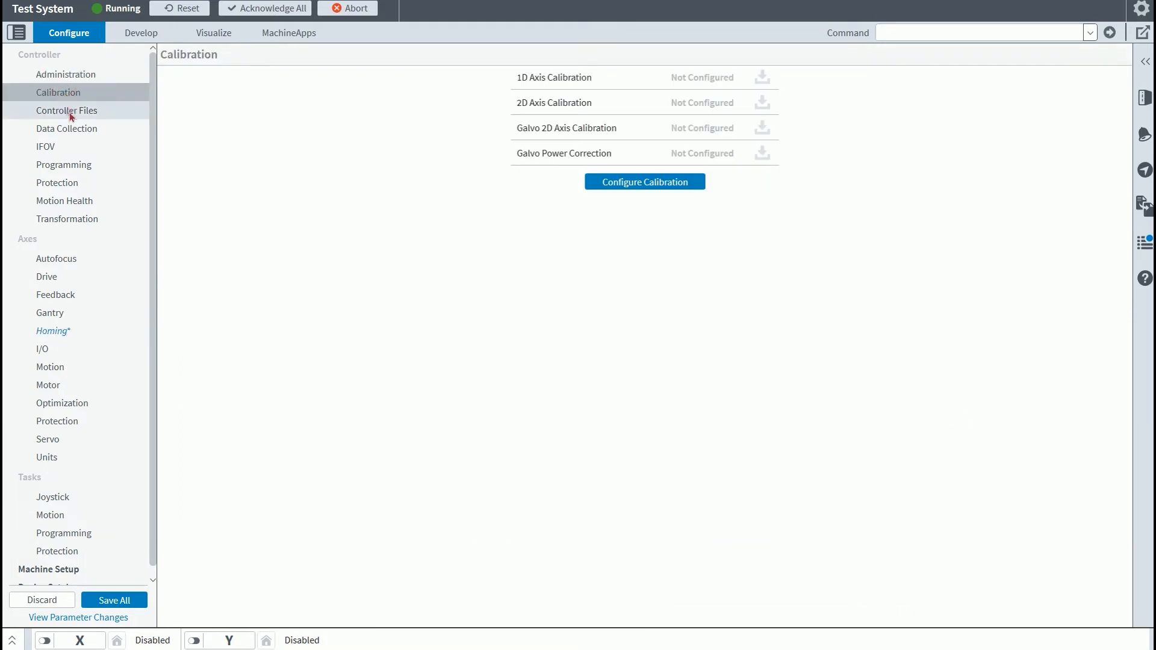
pyautogui.click(70, 112)
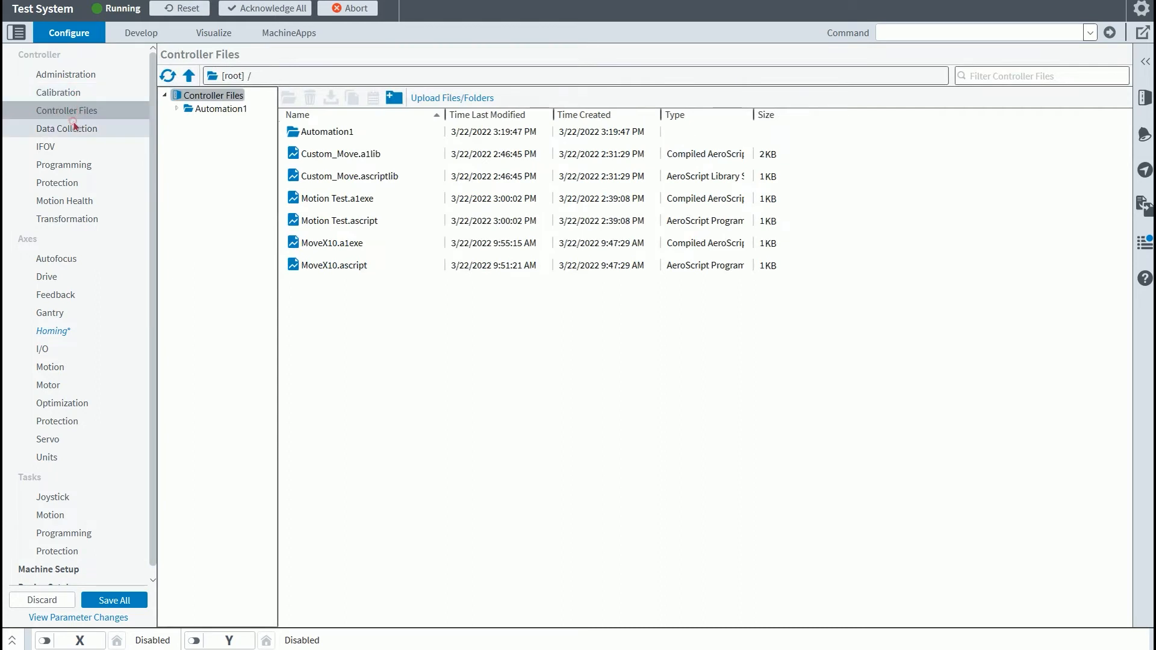
pyautogui.click(74, 126)
pyautogui.click(52, 150)
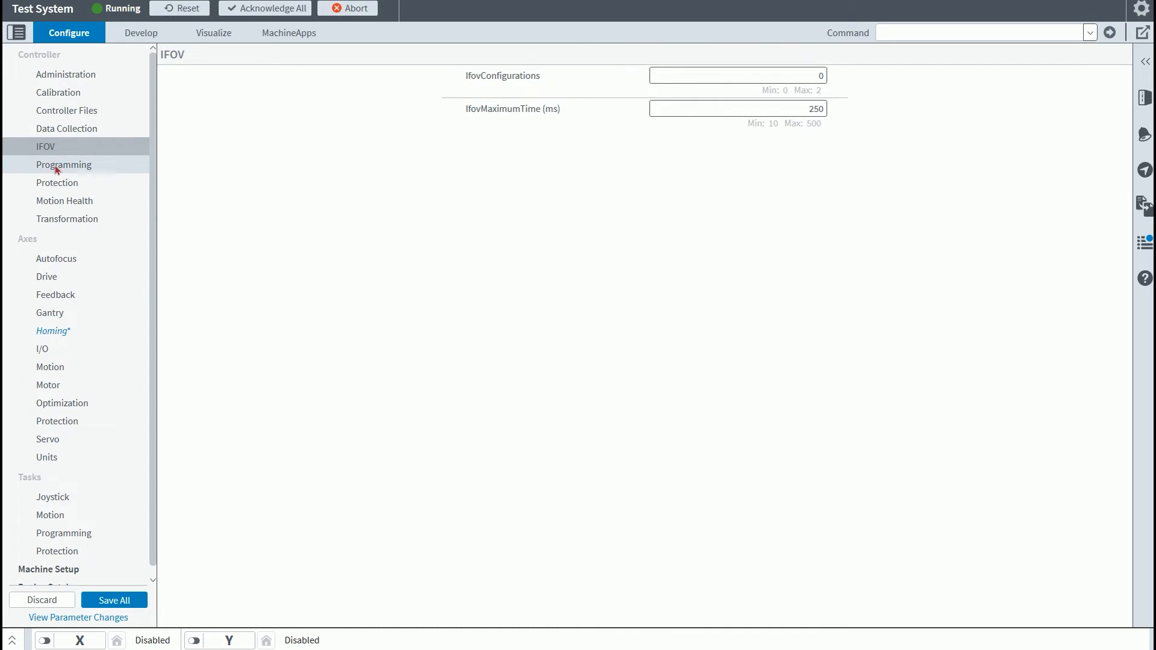
pyautogui.click(56, 165)
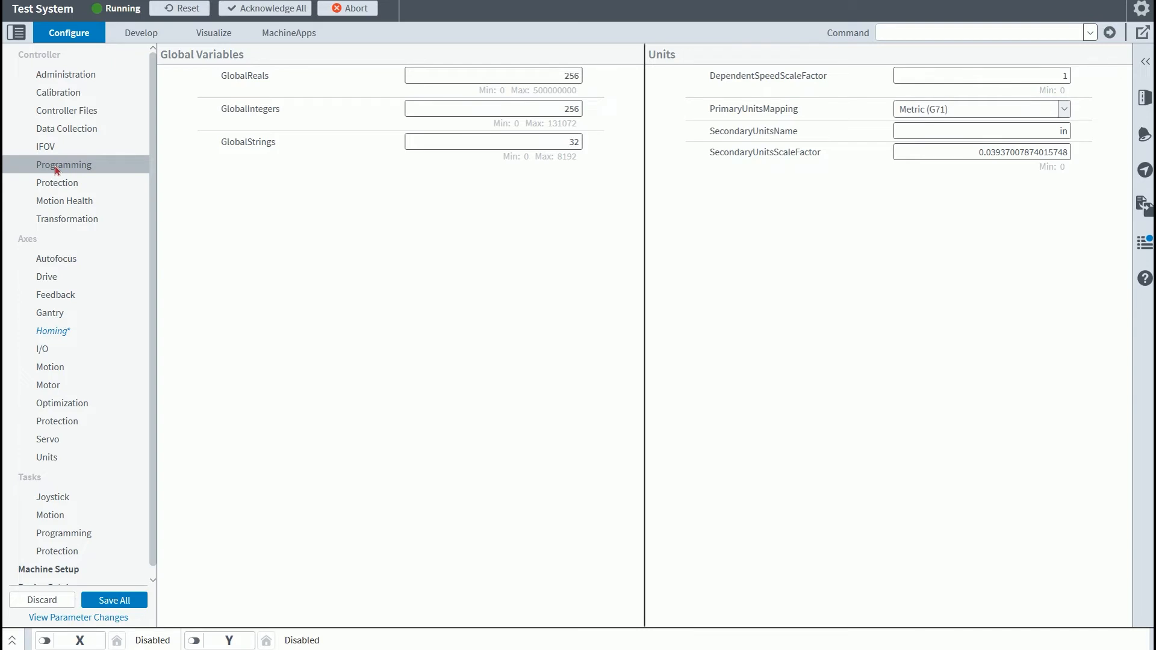
pyautogui.click(43, 188)
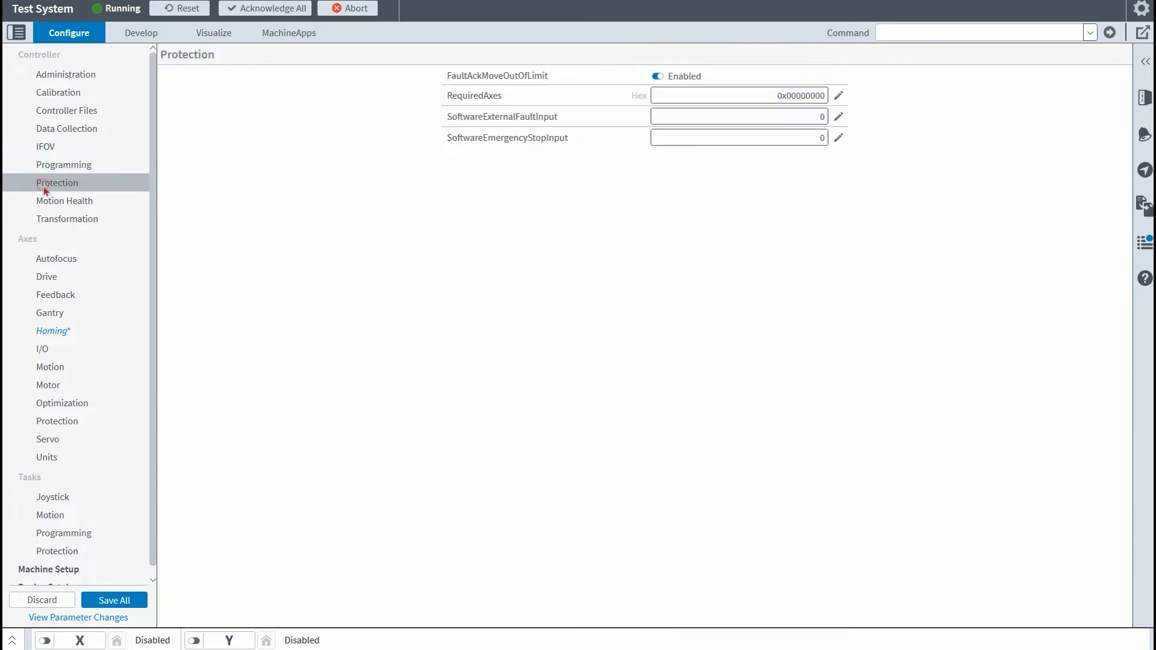
pyautogui.click(59, 202)
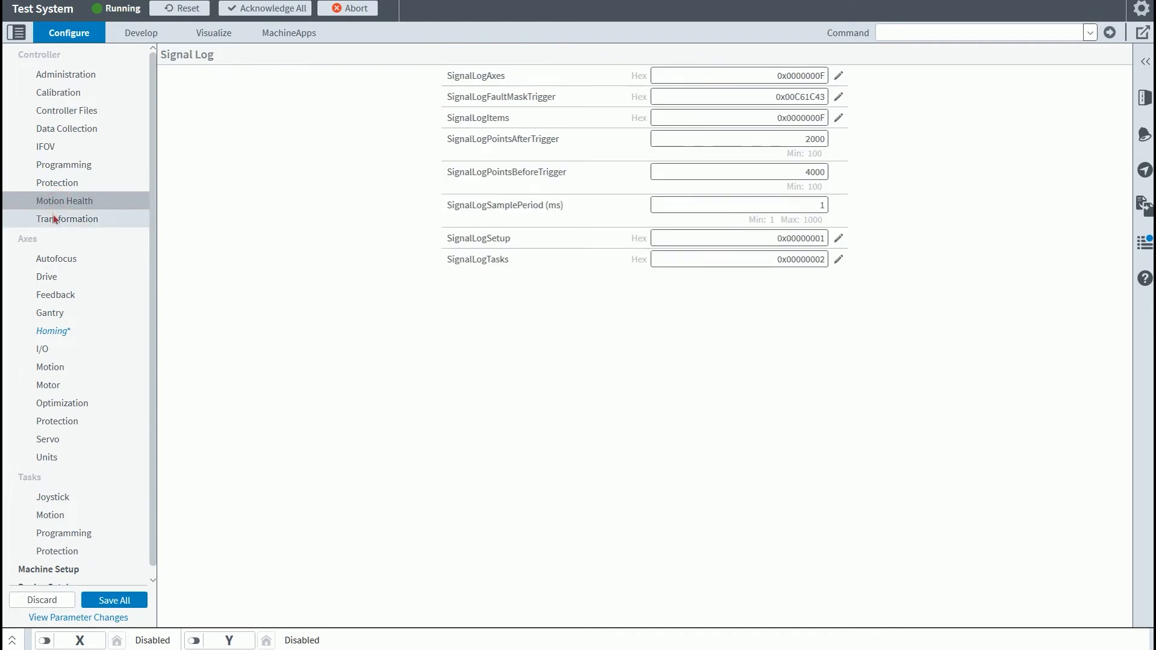
pyautogui.click(53, 218)
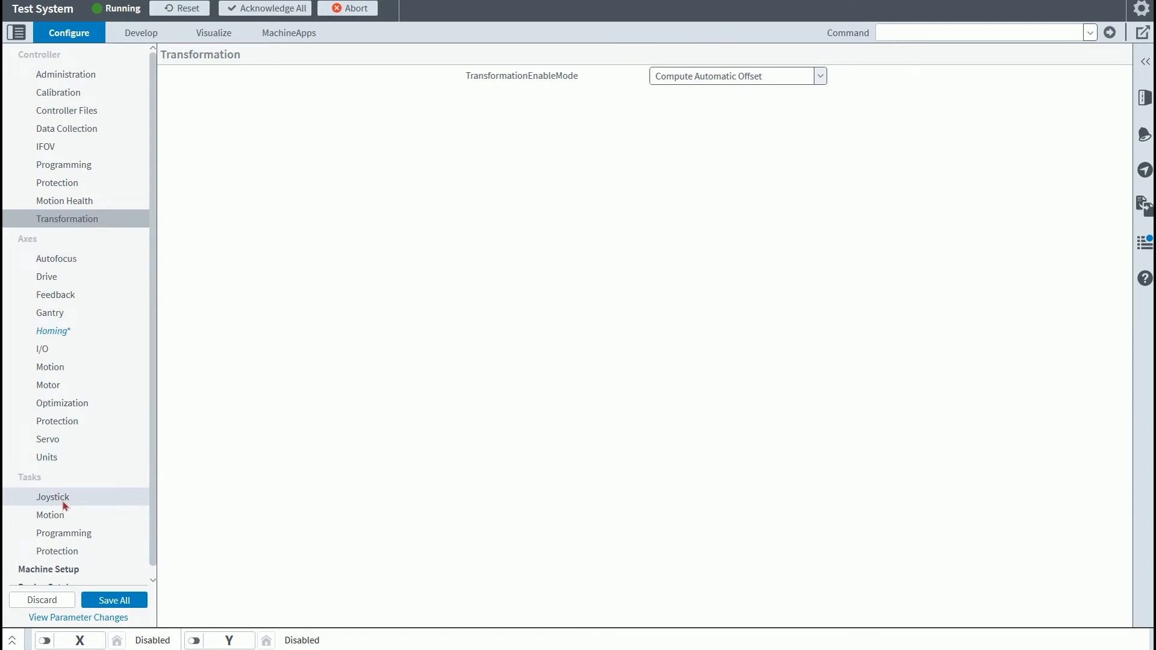
# Step: Expand the axis dashboard, enable the X axis to jog it in both directions, and home it
pyautogui.click(12, 640)
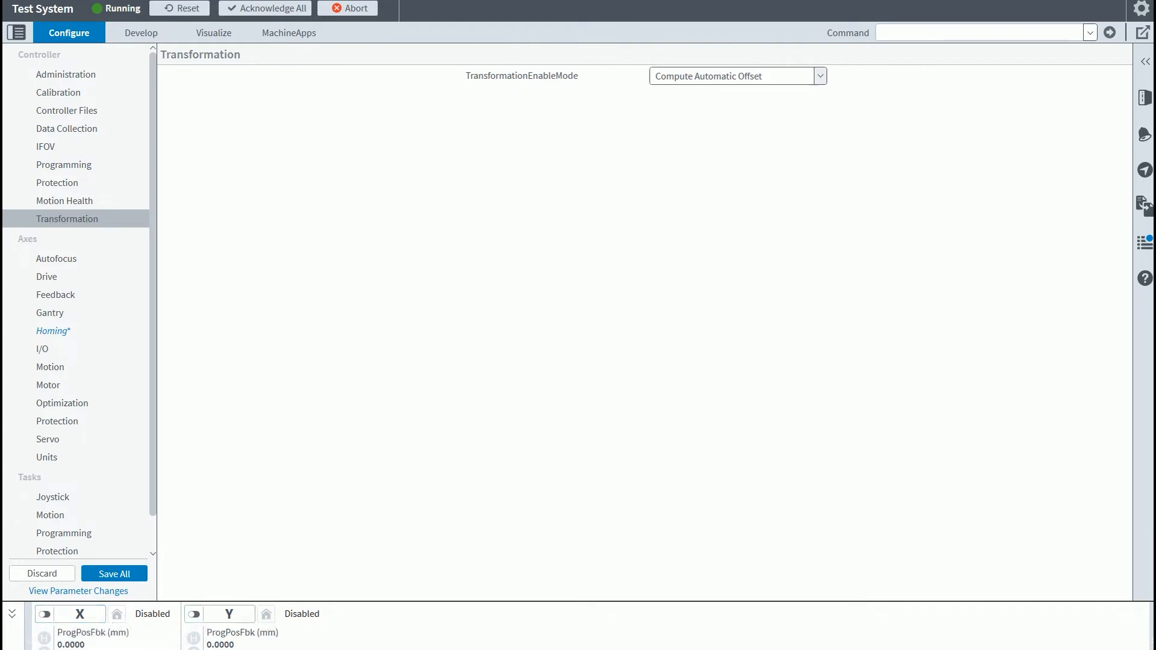
pyautogui.click(13, 644)
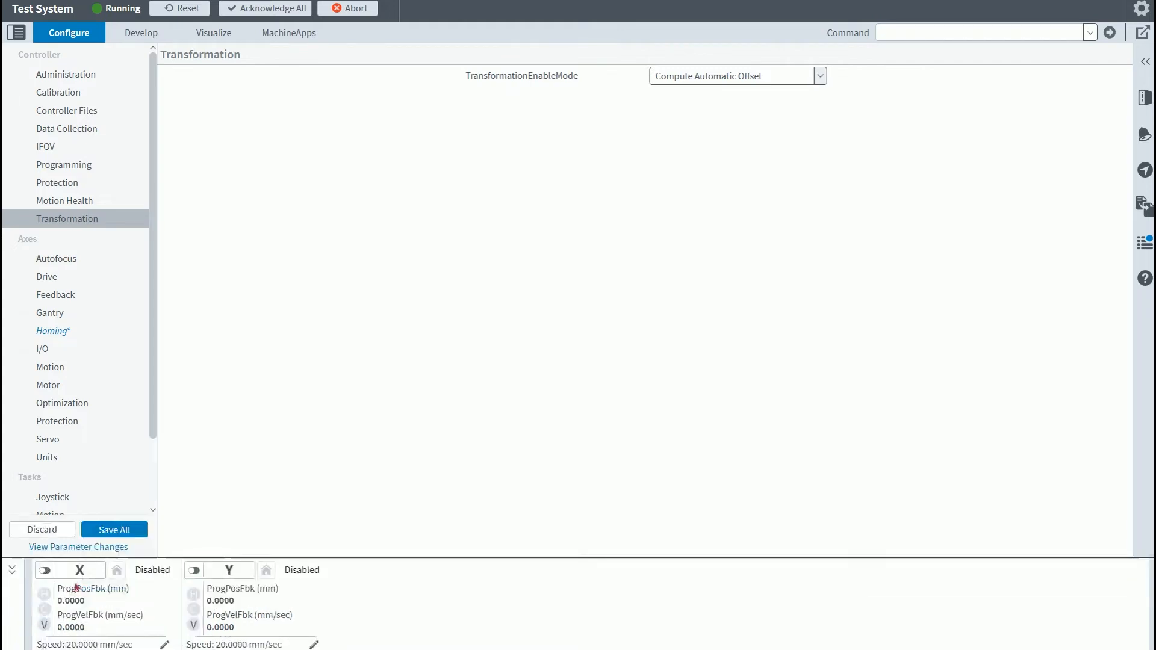
pyautogui.click(77, 570)
pyautogui.click(161, 649)
pyautogui.click(83, 649)
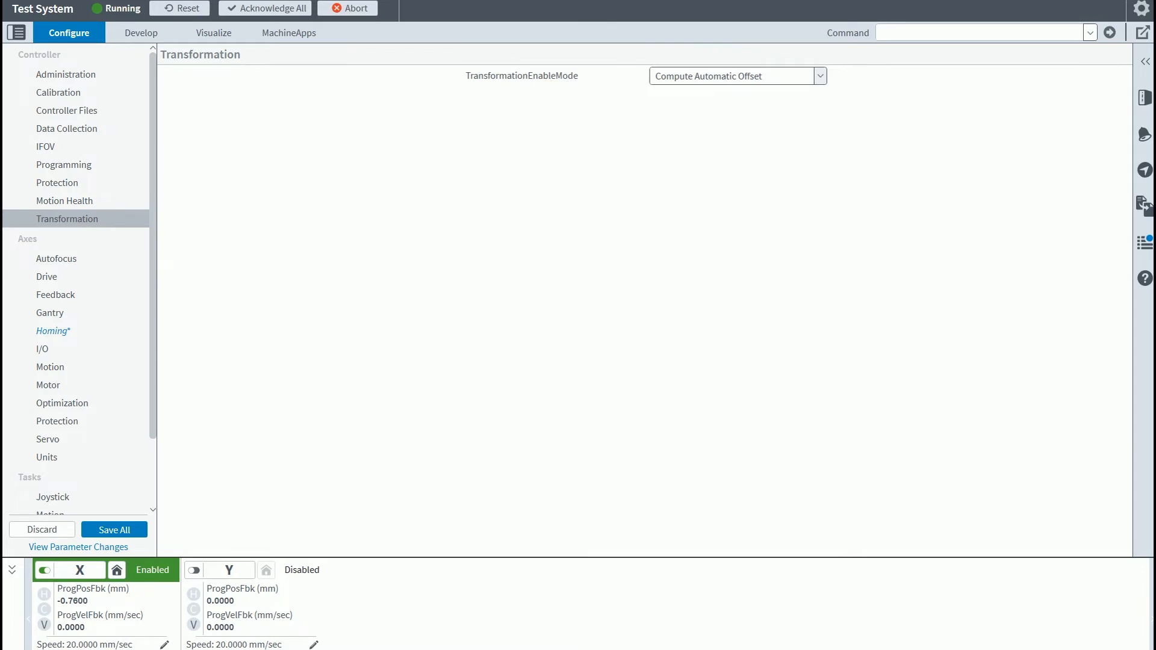
pyautogui.click(118, 570)
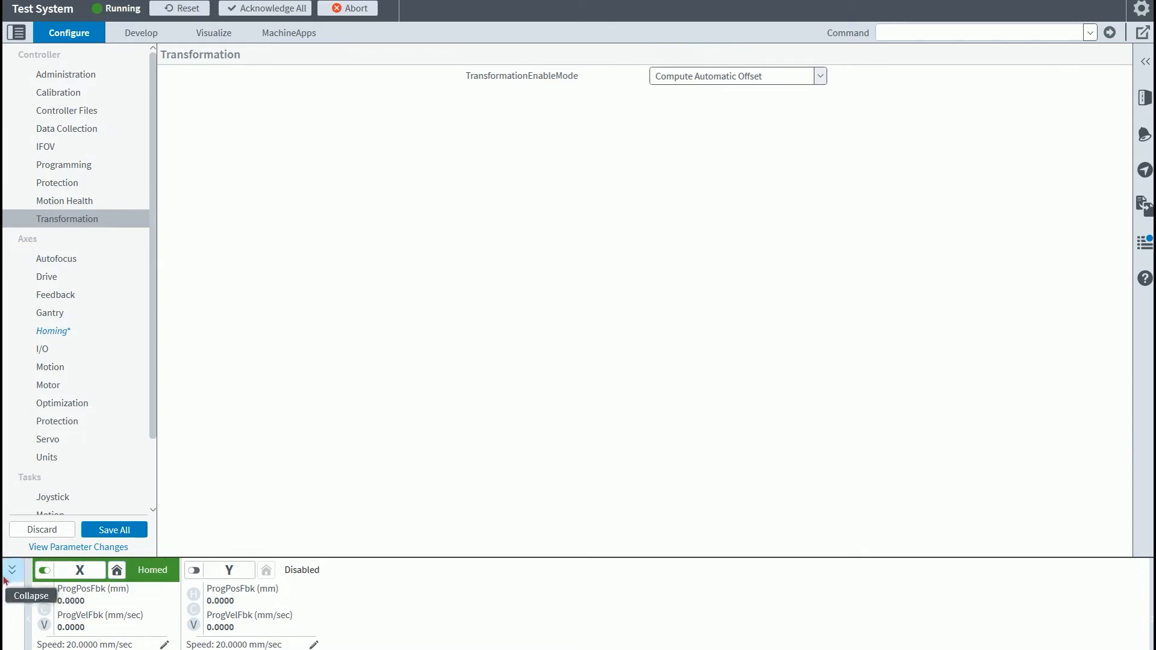
# Step: Set the X axis jog mode to Distance and jog the axis 5 mm in each direction
pyautogui.click(165, 645)
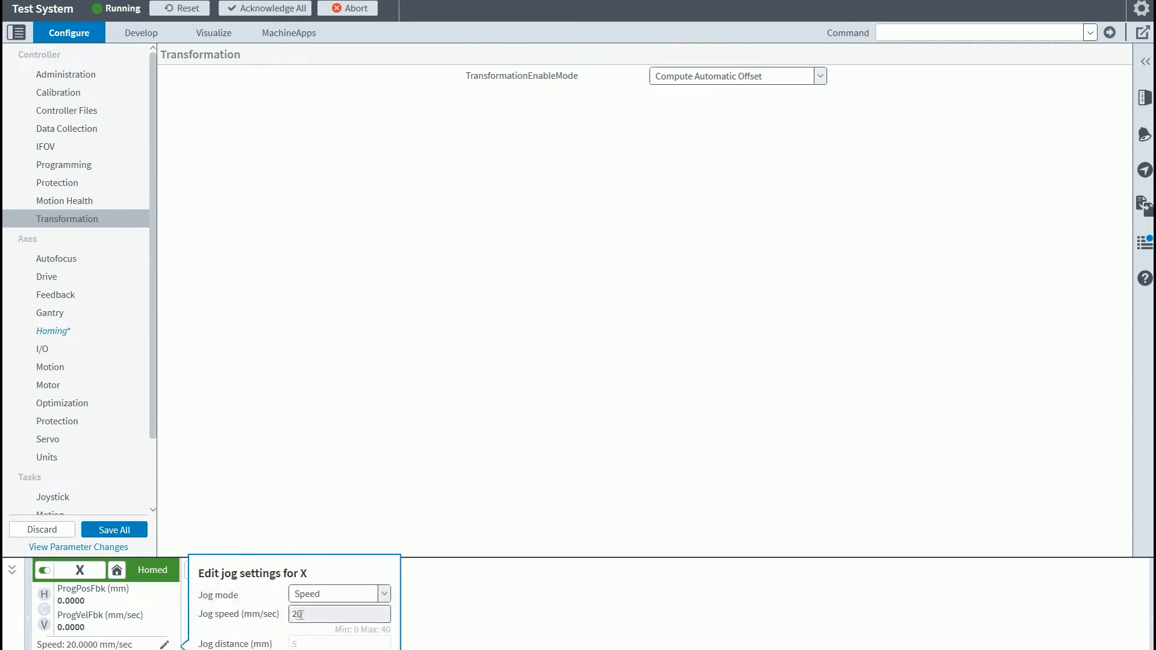
pyautogui.click(316, 594)
pyautogui.click(318, 632)
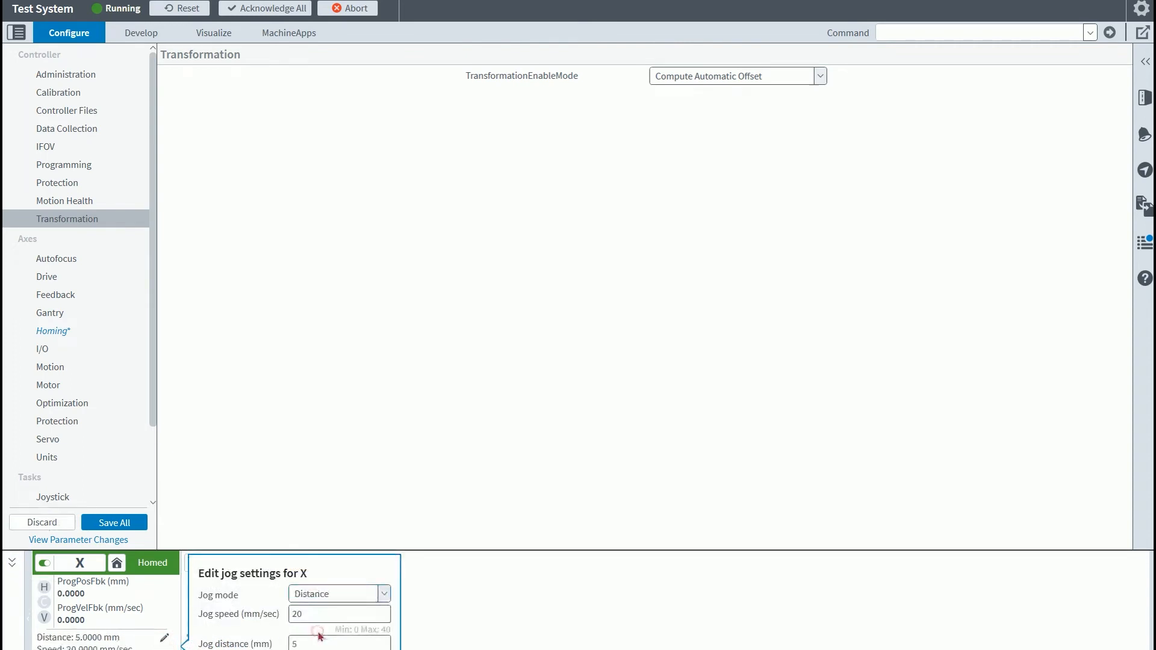
pyautogui.click(482, 634)
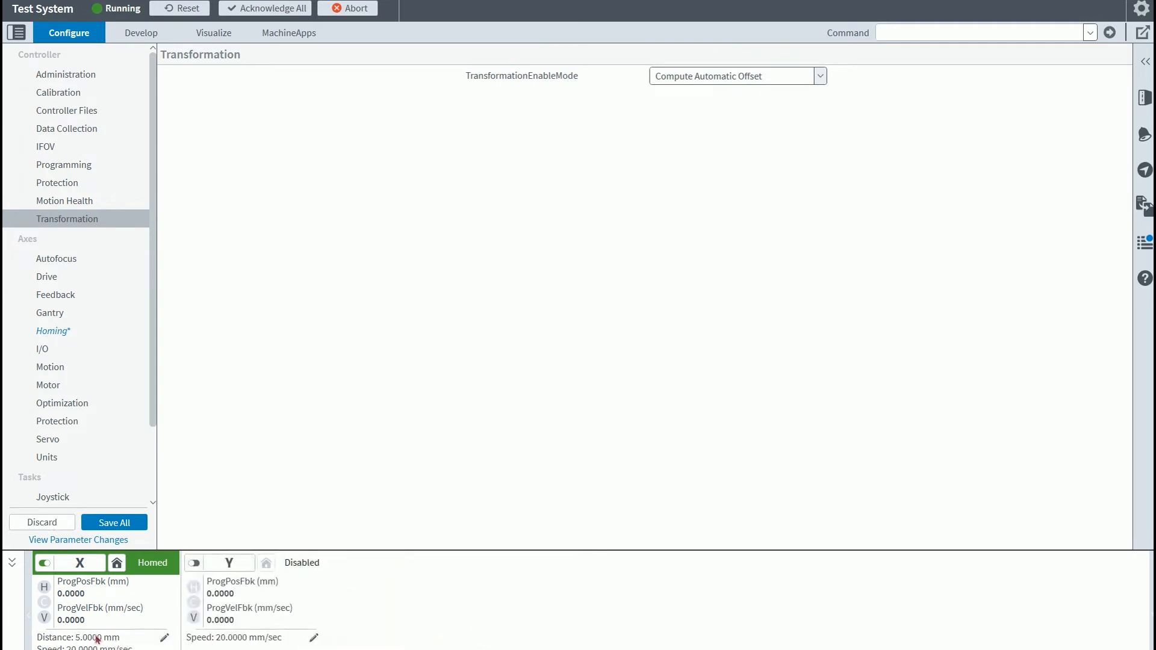
pyautogui.click(147, 649)
pyautogui.click(69, 649)
# Step: Enable the Y axis and view its jog settings
pyautogui.click(193, 563)
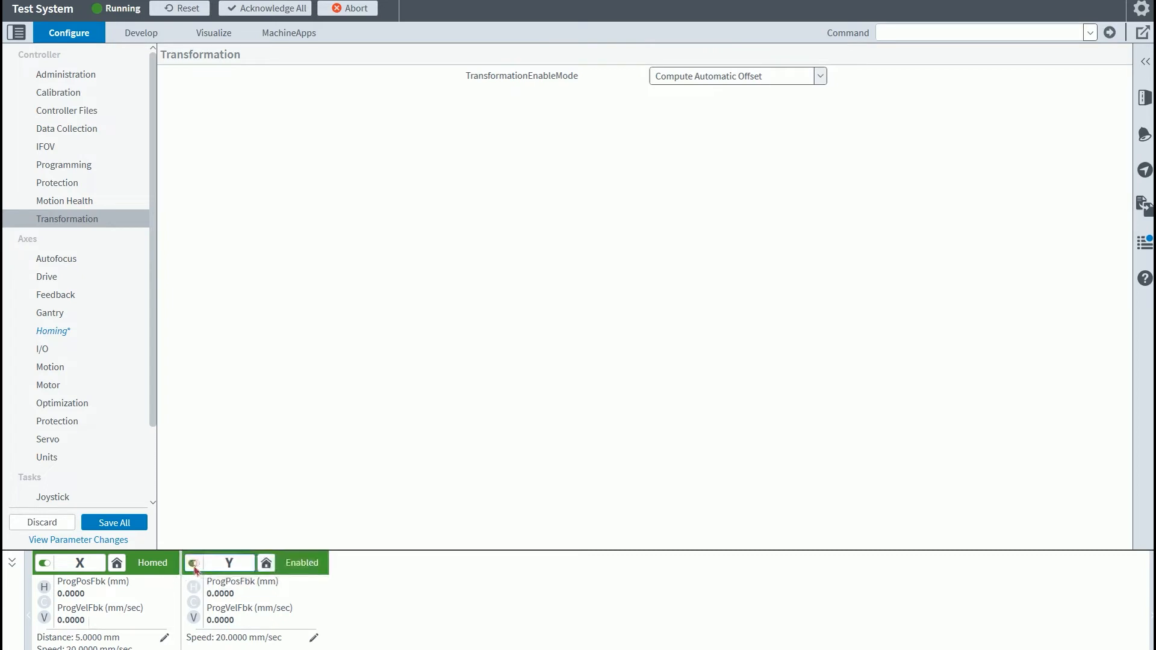
pyautogui.click(313, 637)
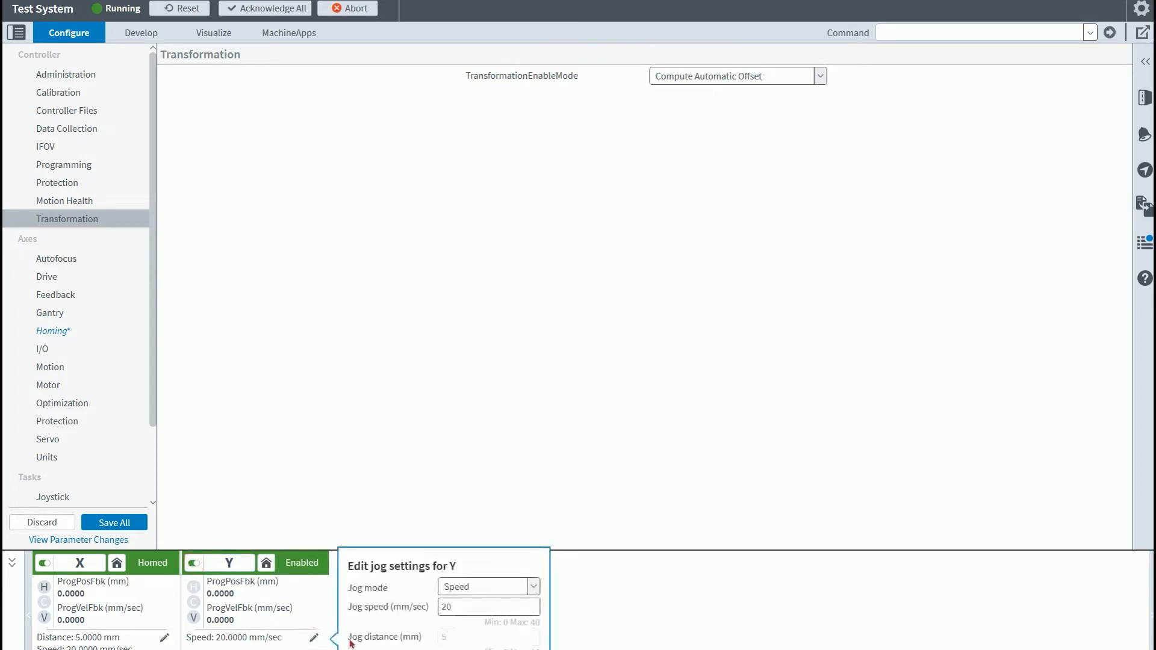
pyautogui.click(674, 642)
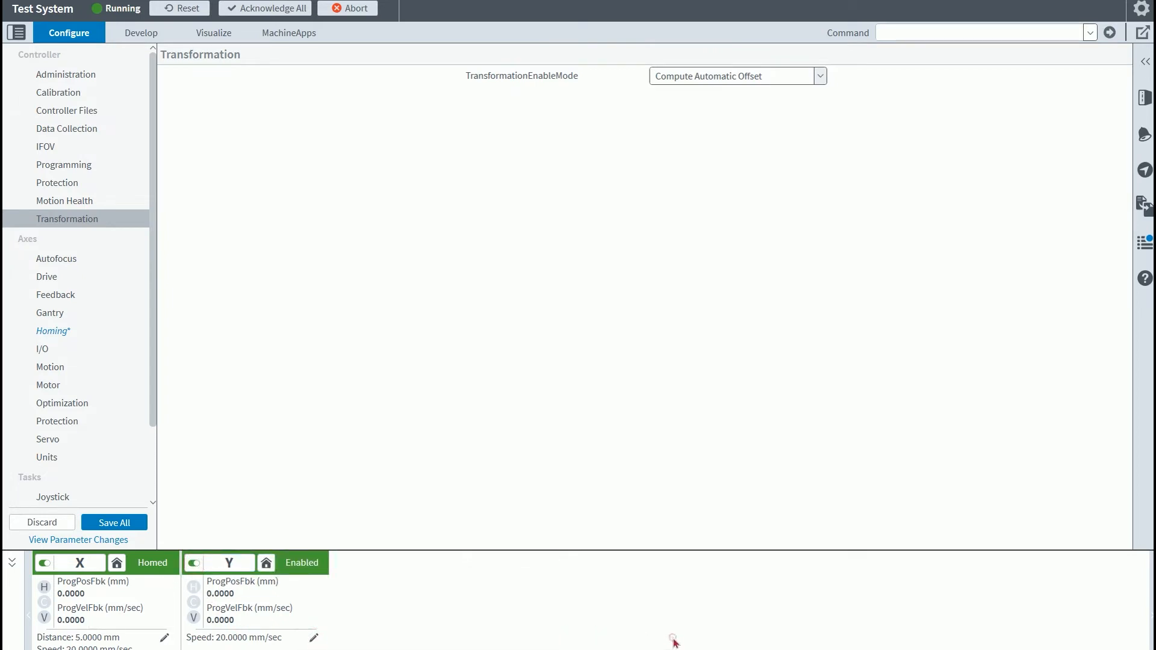
# Step: Manage the axes from the Axes Drive page, setting the Z, U, A and B axes to Displayed, and save the changes
pyautogui.click(35, 260)
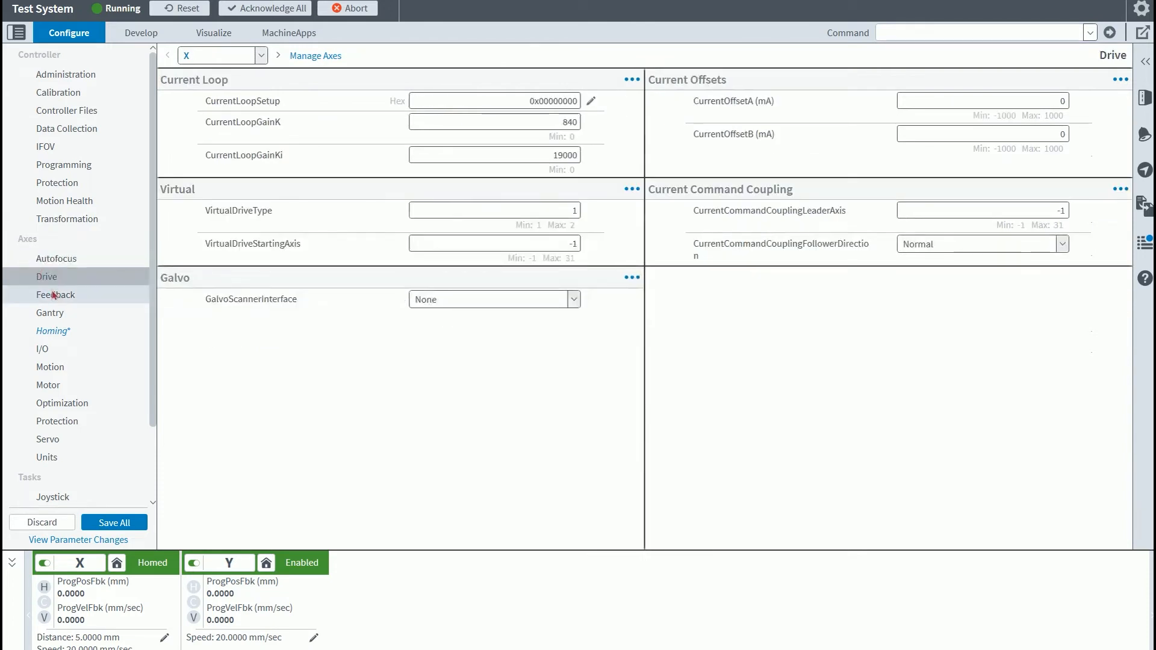
pyautogui.click(330, 56)
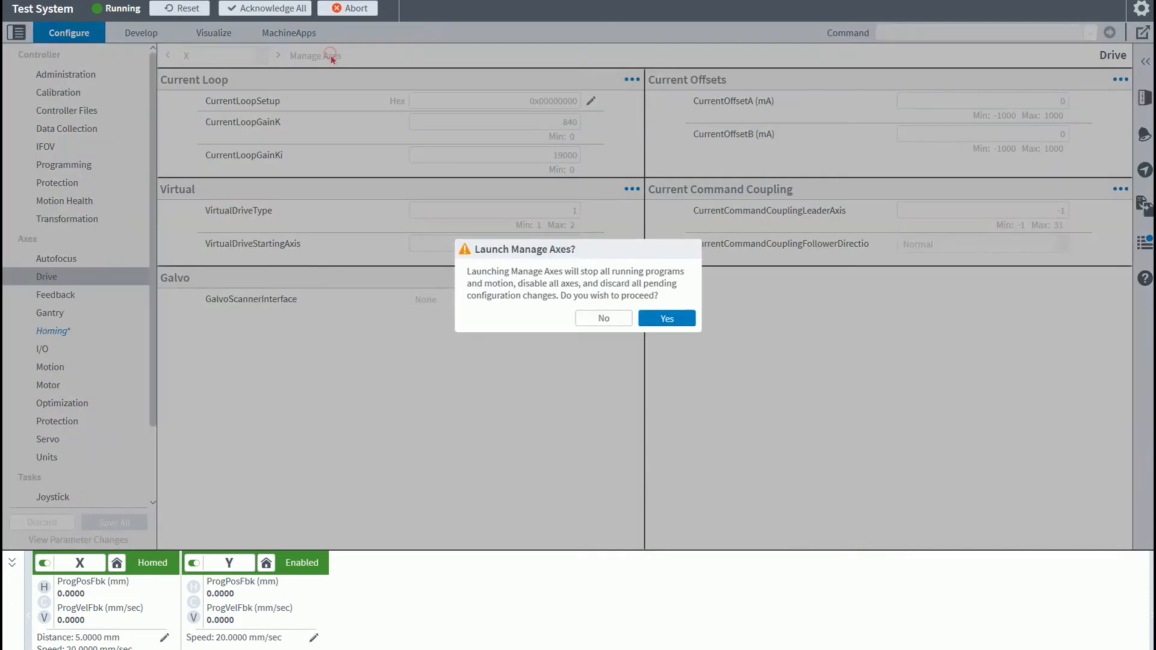
pyautogui.click(665, 318)
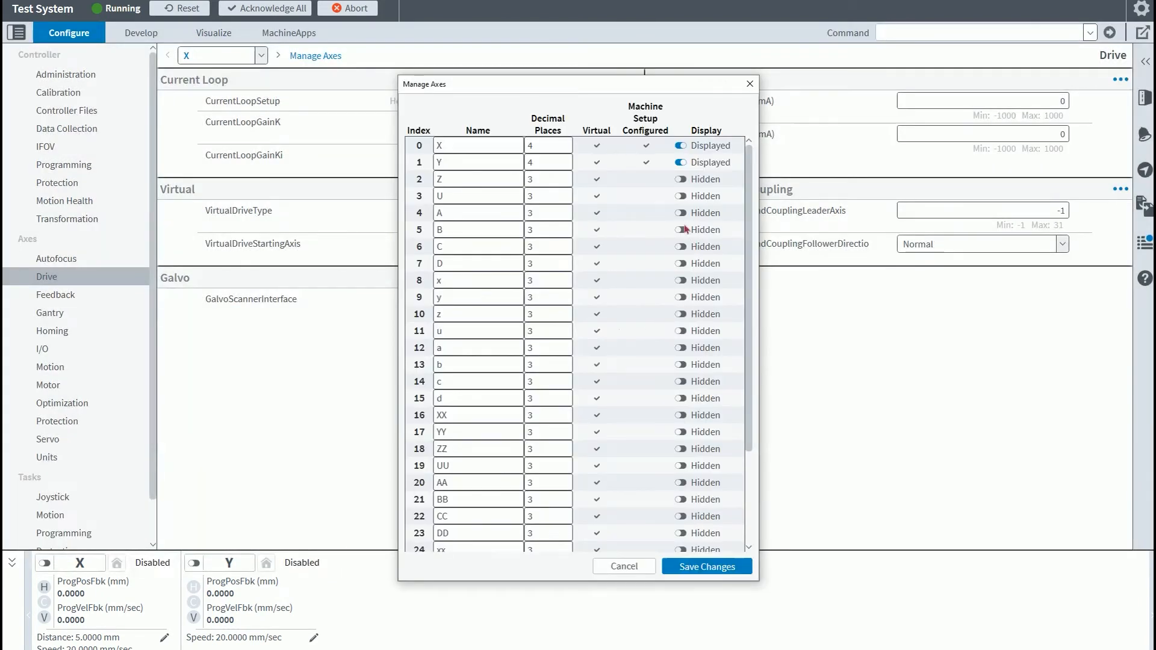
pyautogui.click(684, 179)
pyautogui.click(684, 196)
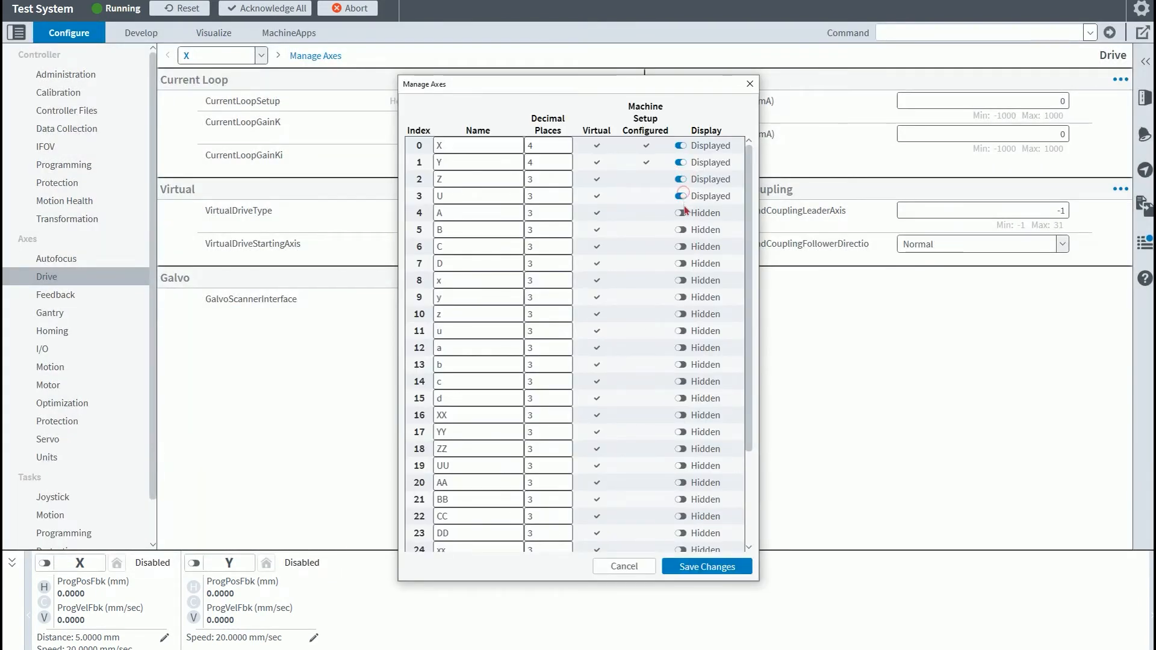
pyautogui.click(684, 213)
pyautogui.click(684, 230)
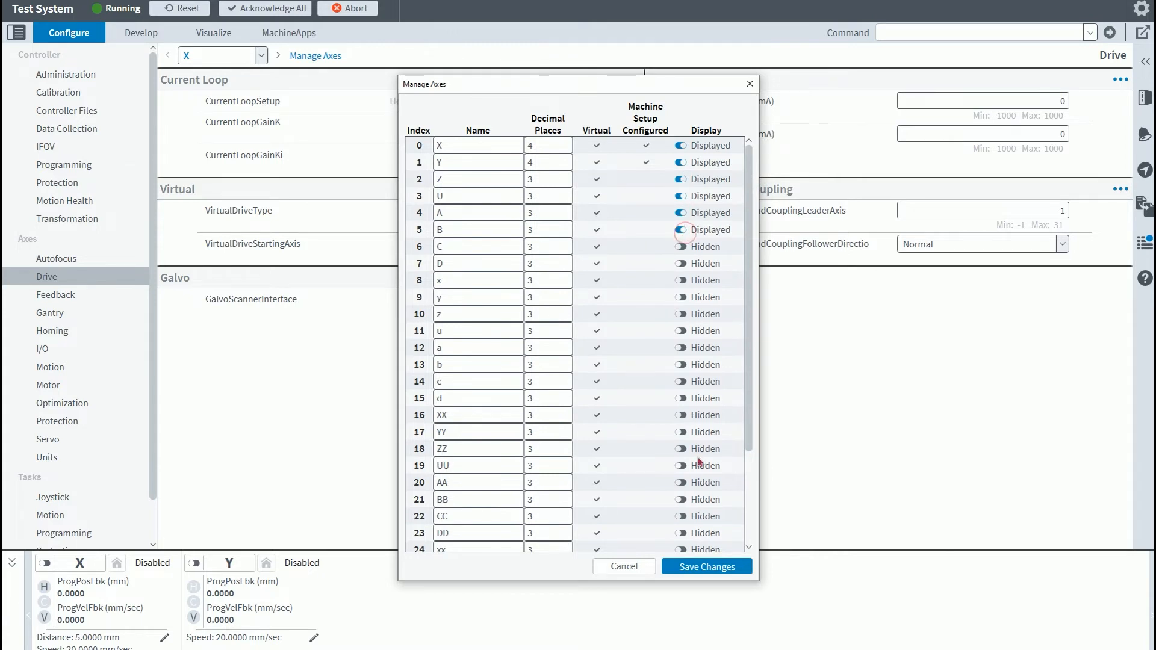
pyautogui.click(691, 567)
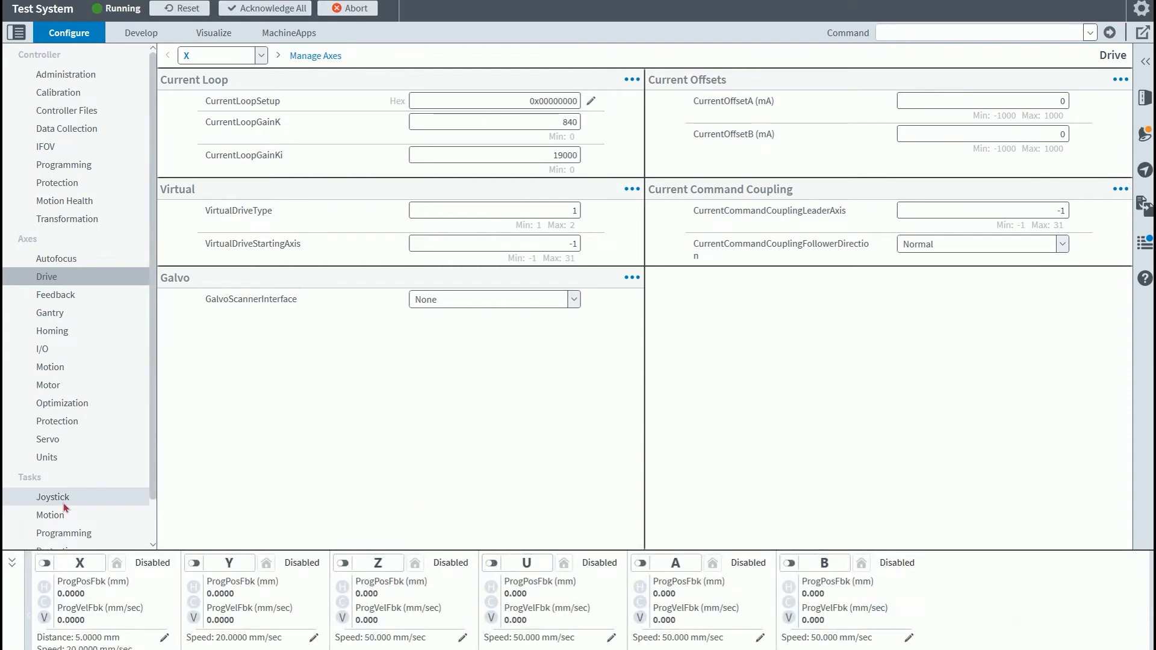
# Step: In the Develop workspace, collapse the axis dashboard and look through the Task Status and Program Automation views
pyautogui.click(152, 34)
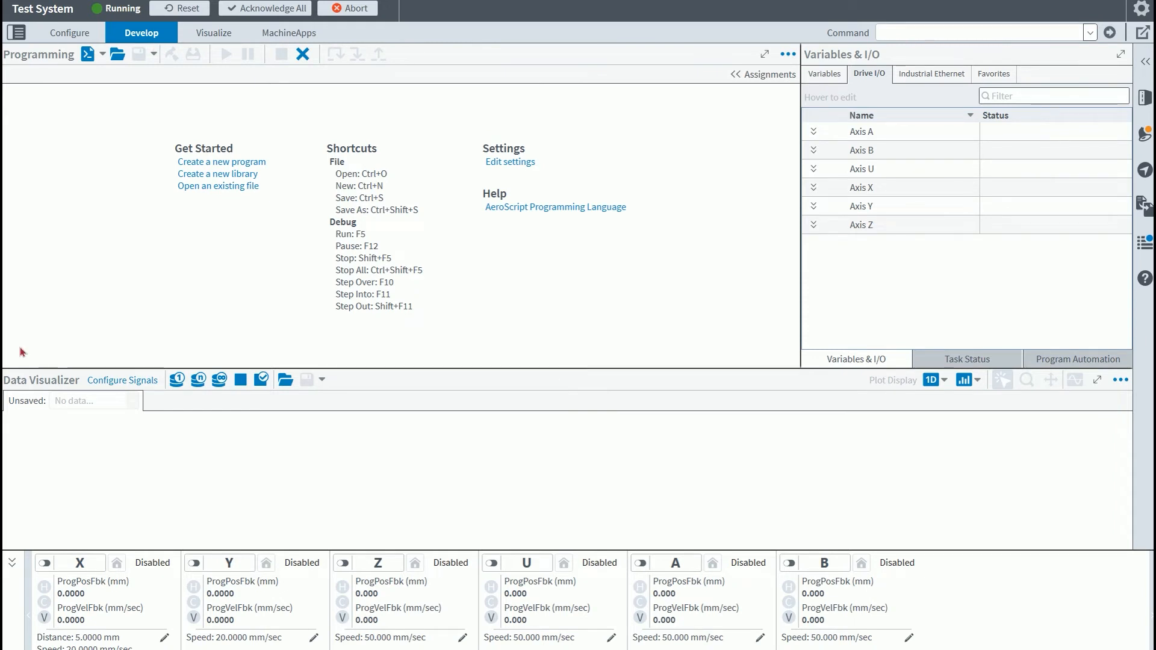
pyautogui.click(12, 563)
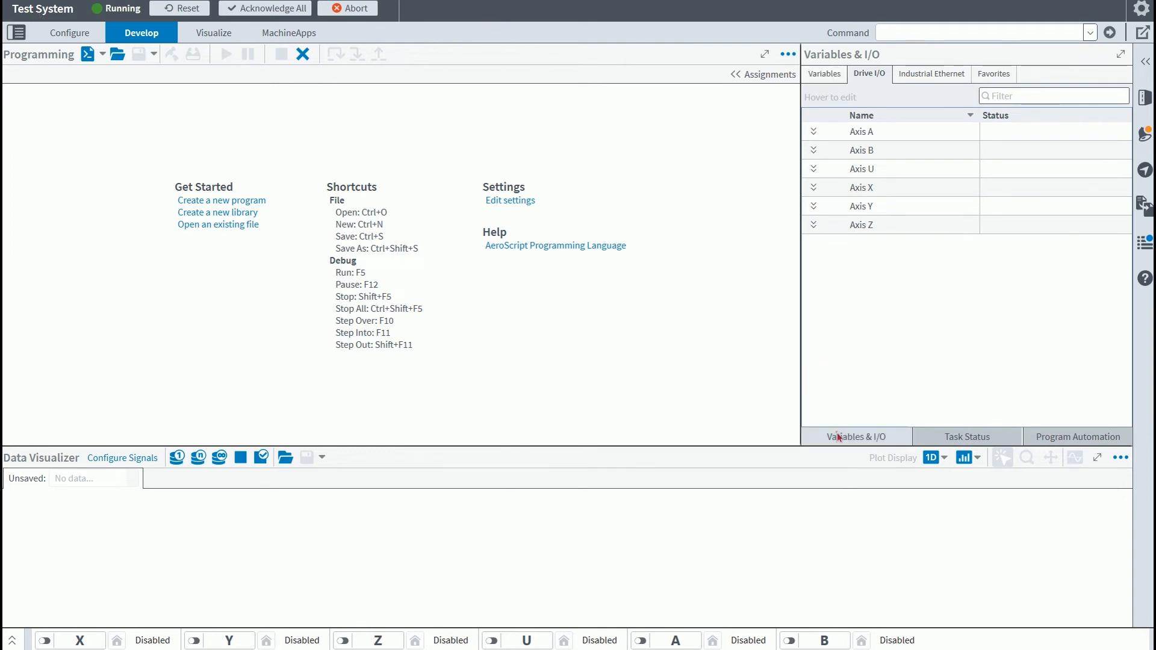
pyautogui.click(980, 439)
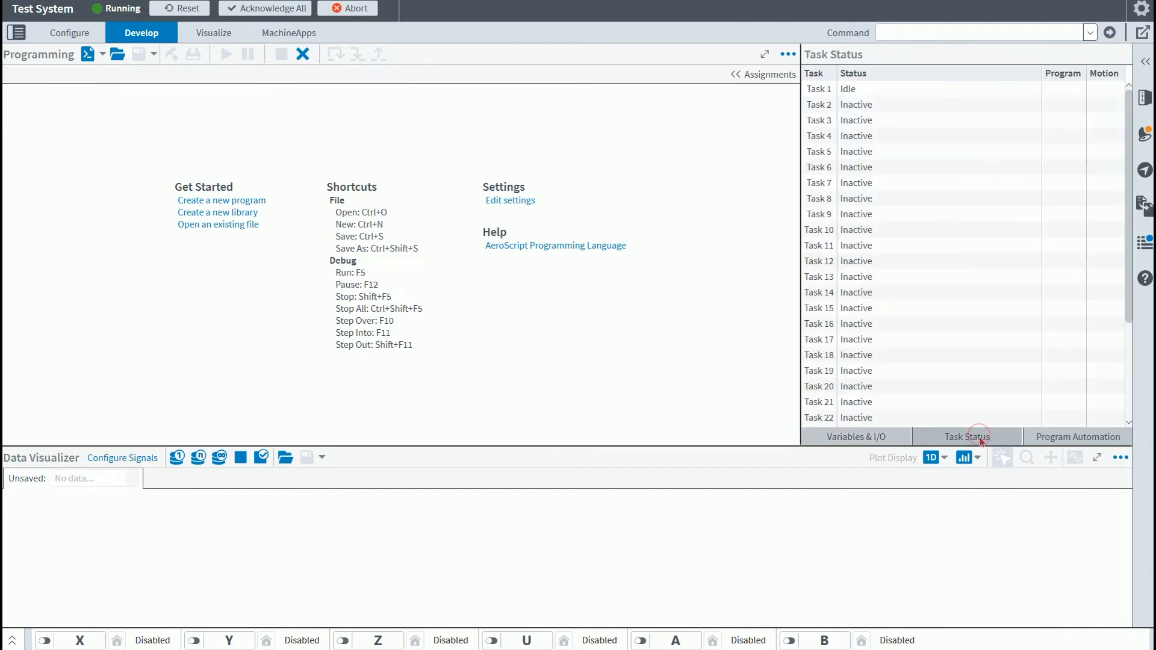
pyautogui.click(1104, 440)
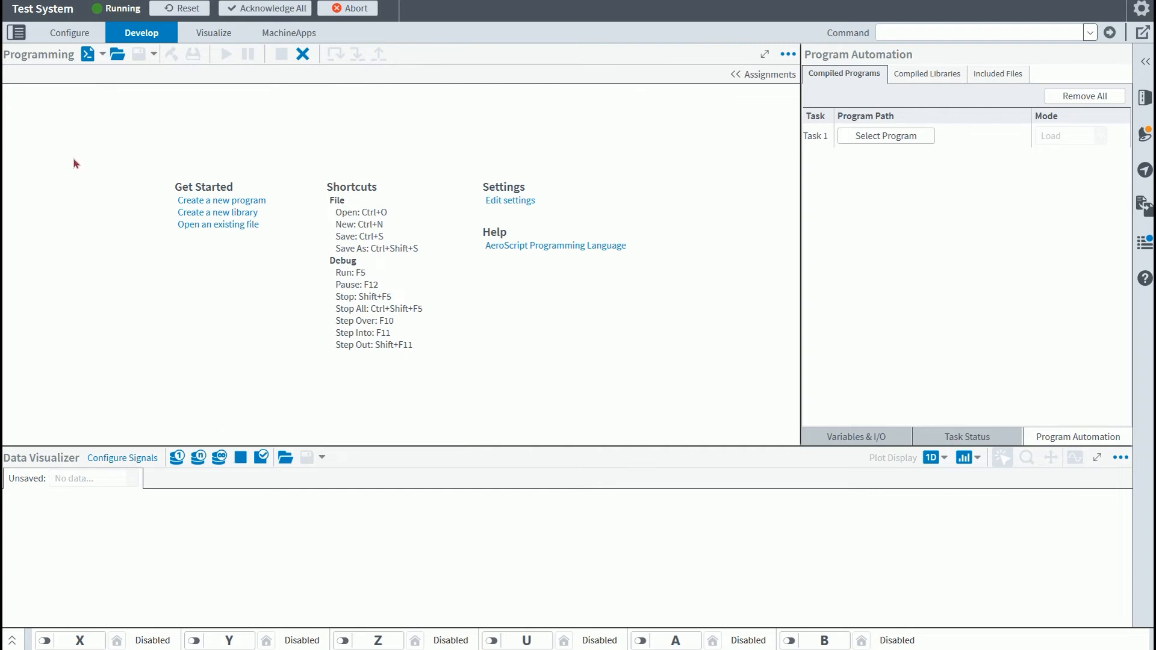
# Step: Open the controller program MoveX10.ascript and place the cursor at its $iglobal[0] assignment line
pyautogui.click(118, 61)
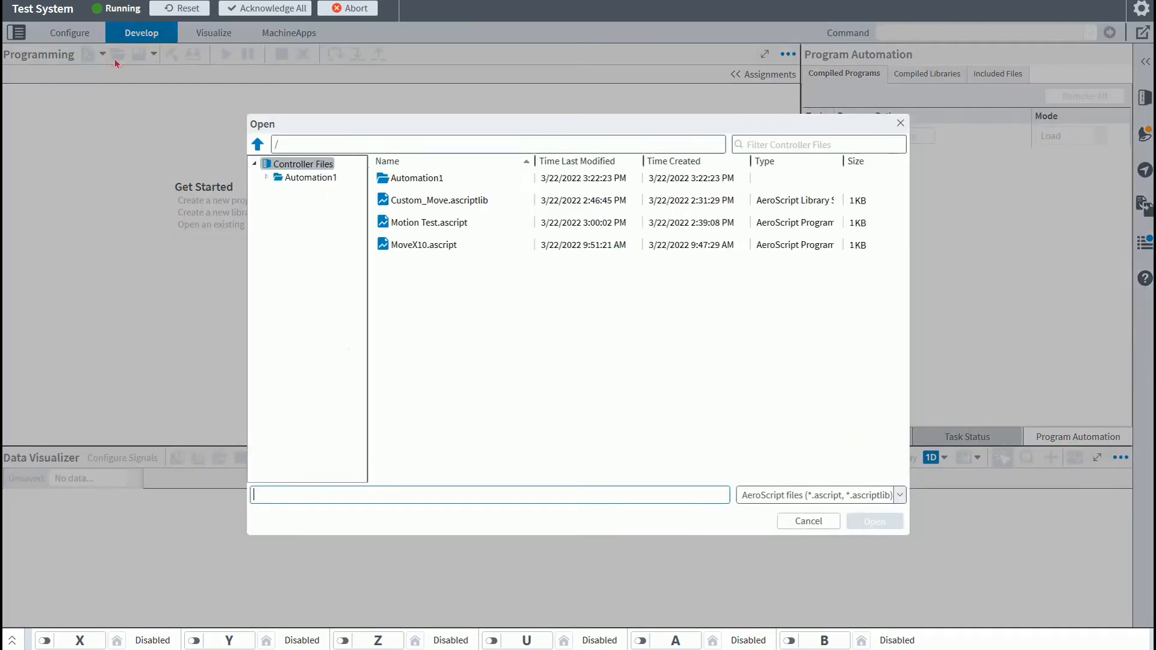
pyautogui.click(420, 253)
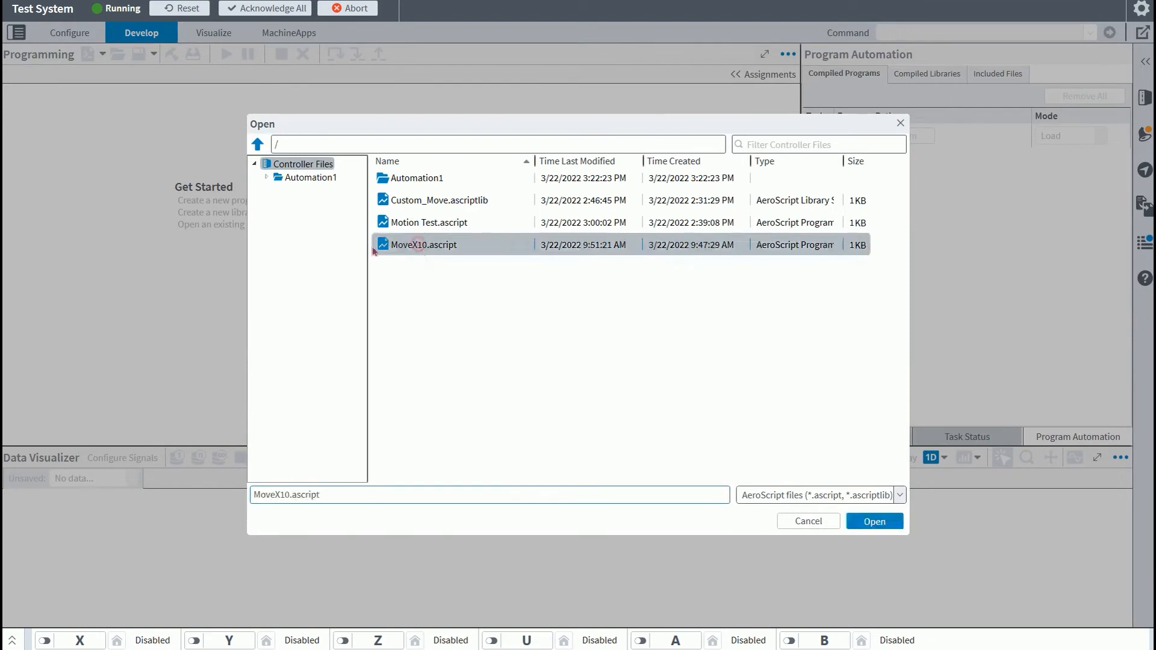
pyautogui.doubleClick(419, 247)
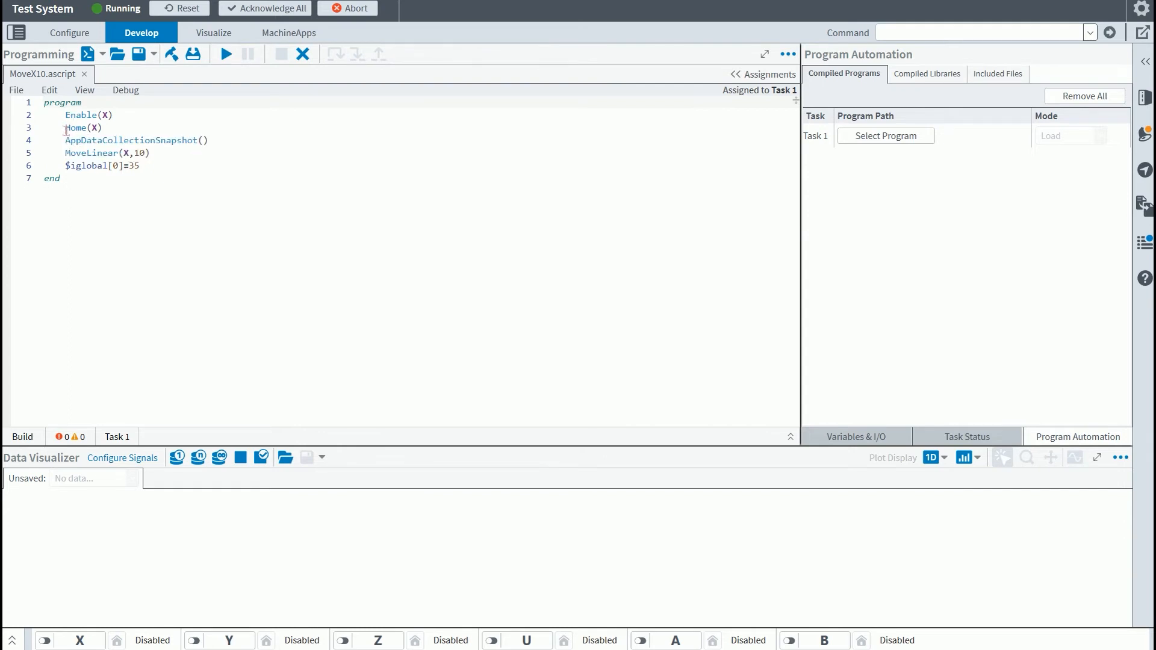
pyautogui.moveTo(103, 142)
pyautogui.click(69, 167)
# Step: Expand the $iglobal variables and mark $iglobal[0] and $iglobal[1] as favorites
pyautogui.click(873, 432)
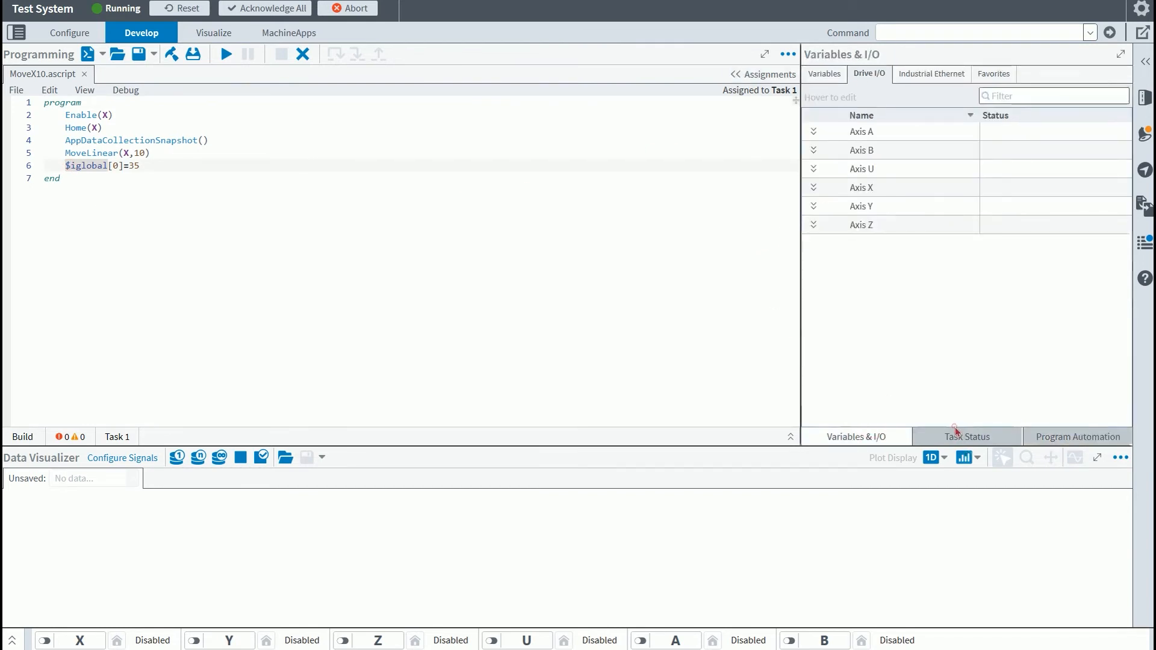
pyautogui.click(824, 73)
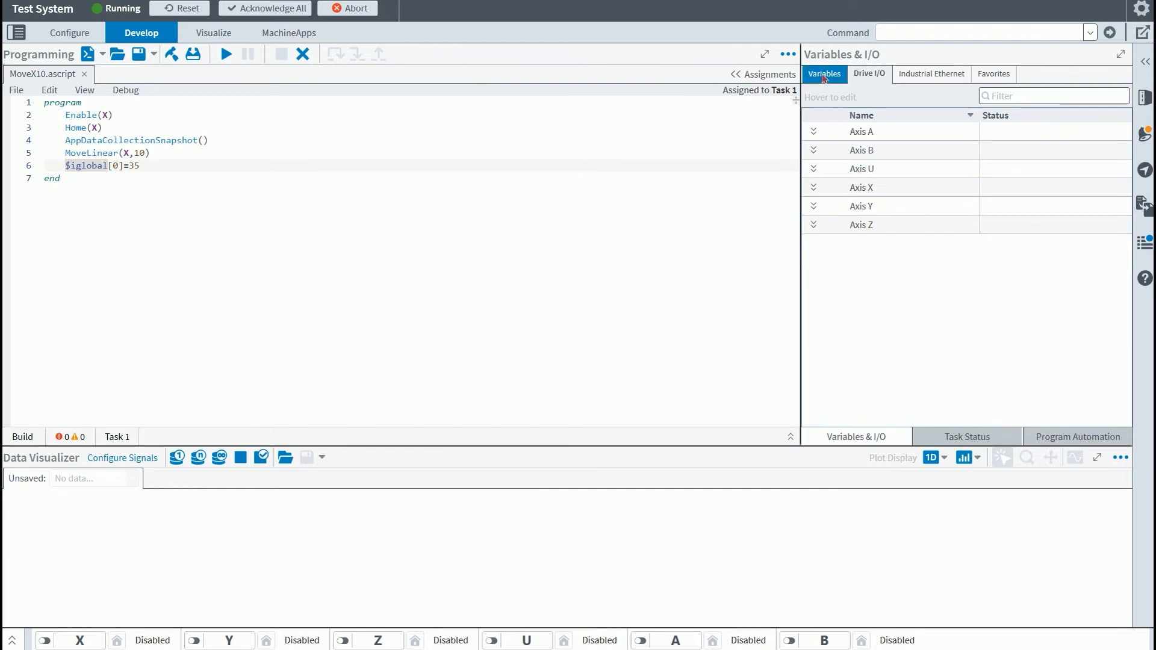
pyautogui.click(811, 132)
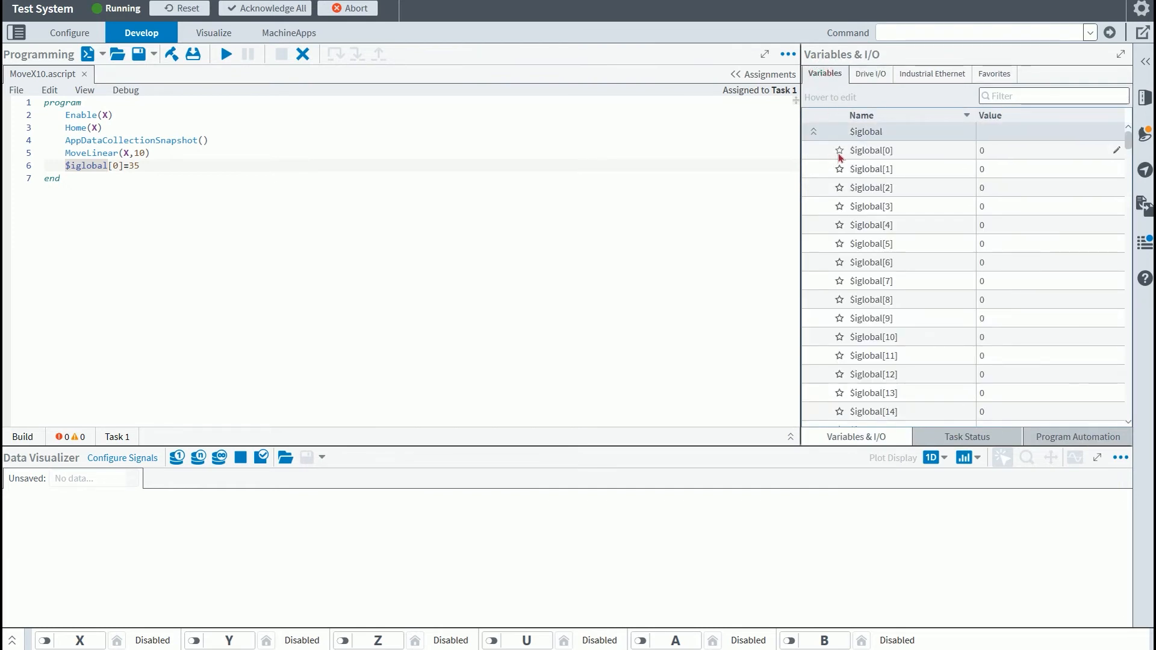
pyautogui.click(839, 151)
pyautogui.click(839, 169)
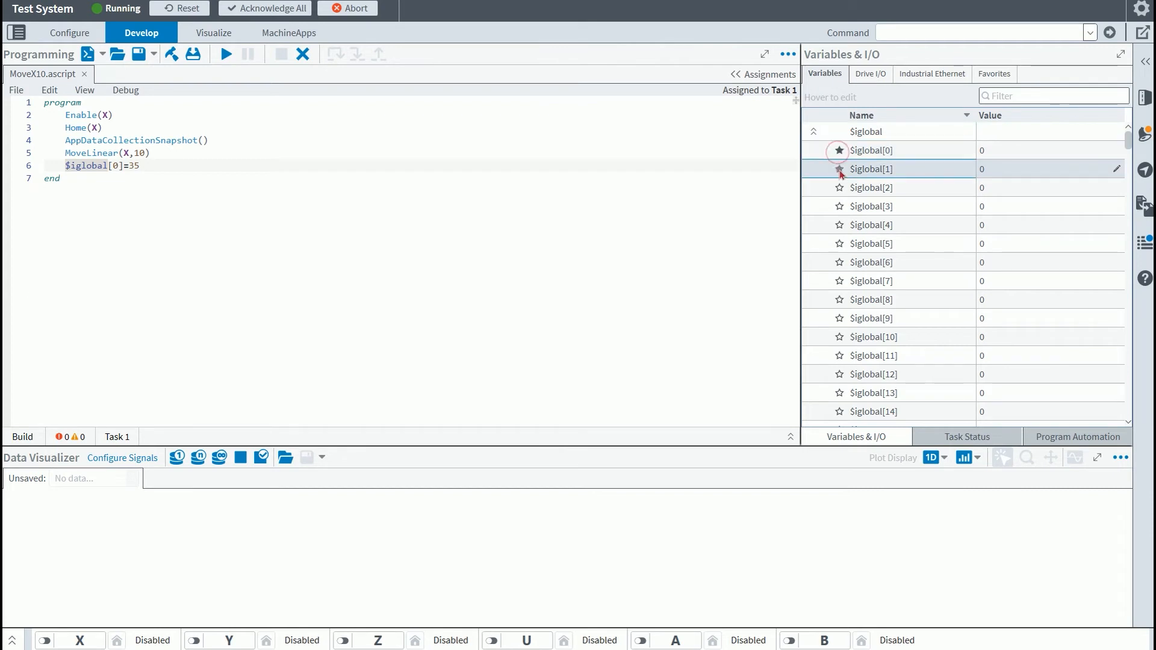
# Step: Mark the drive inputs Axis X Bit 0 In and Axis X Bit 1 In as favorites and show the favorites list
pyautogui.click(853, 80)
pyautogui.click(812, 187)
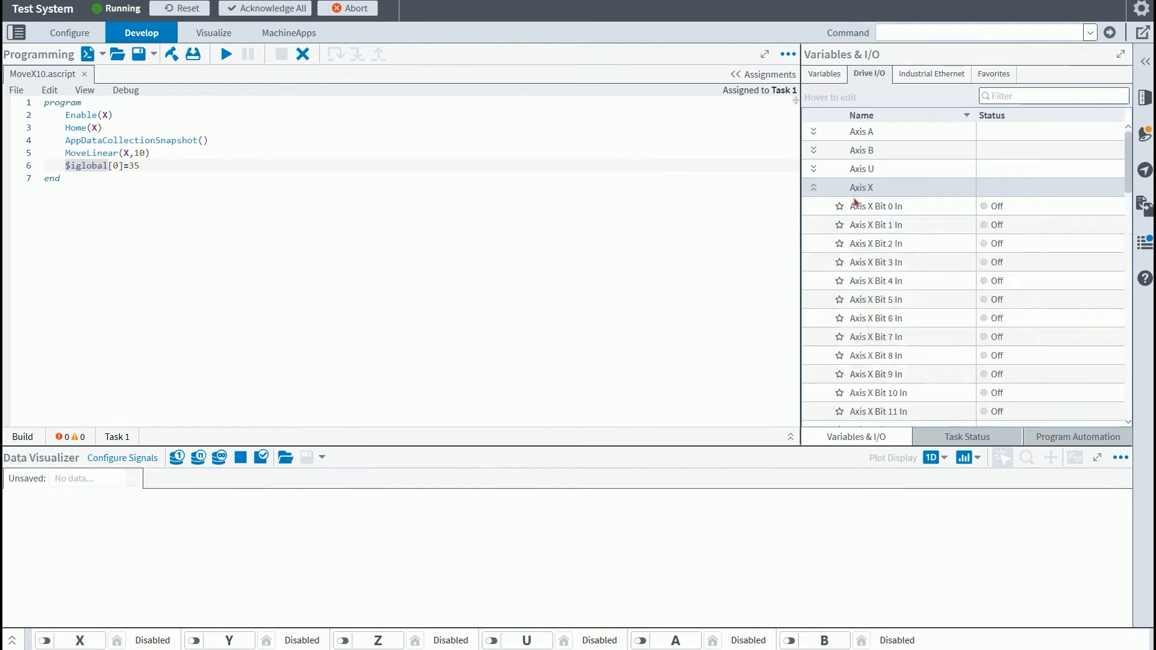
pyautogui.click(839, 206)
pyautogui.click(839, 225)
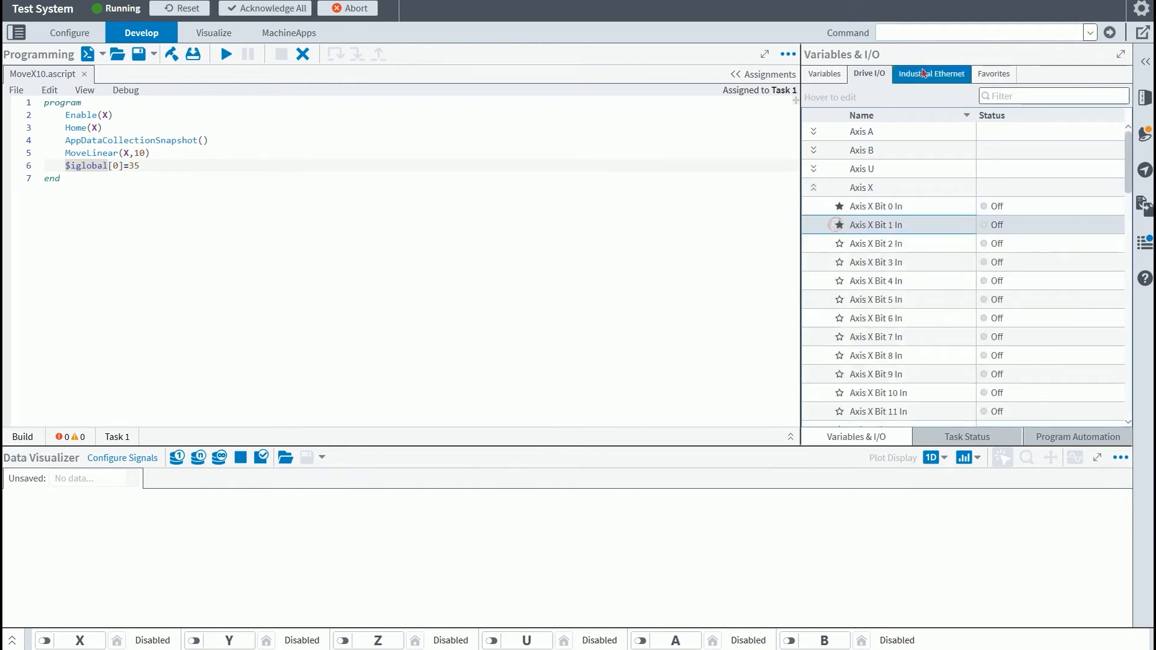
pyautogui.click(991, 77)
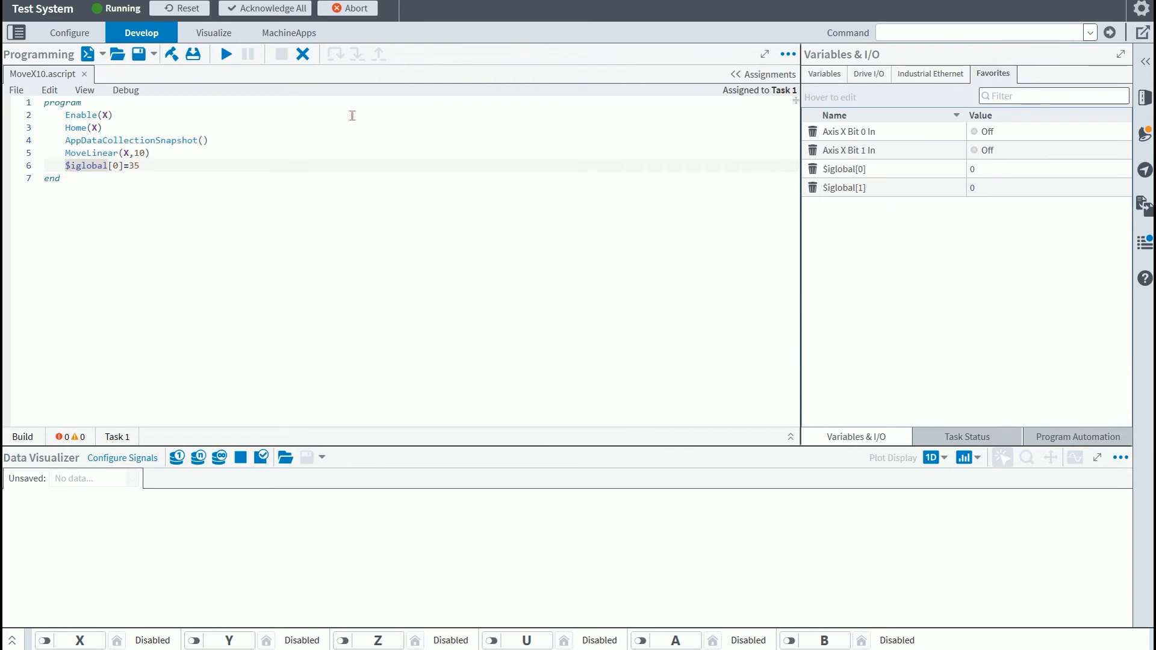
# Step: Build and run the MoveX10 program on Task 1 and view the X velocity command plot
pyautogui.click(173, 55)
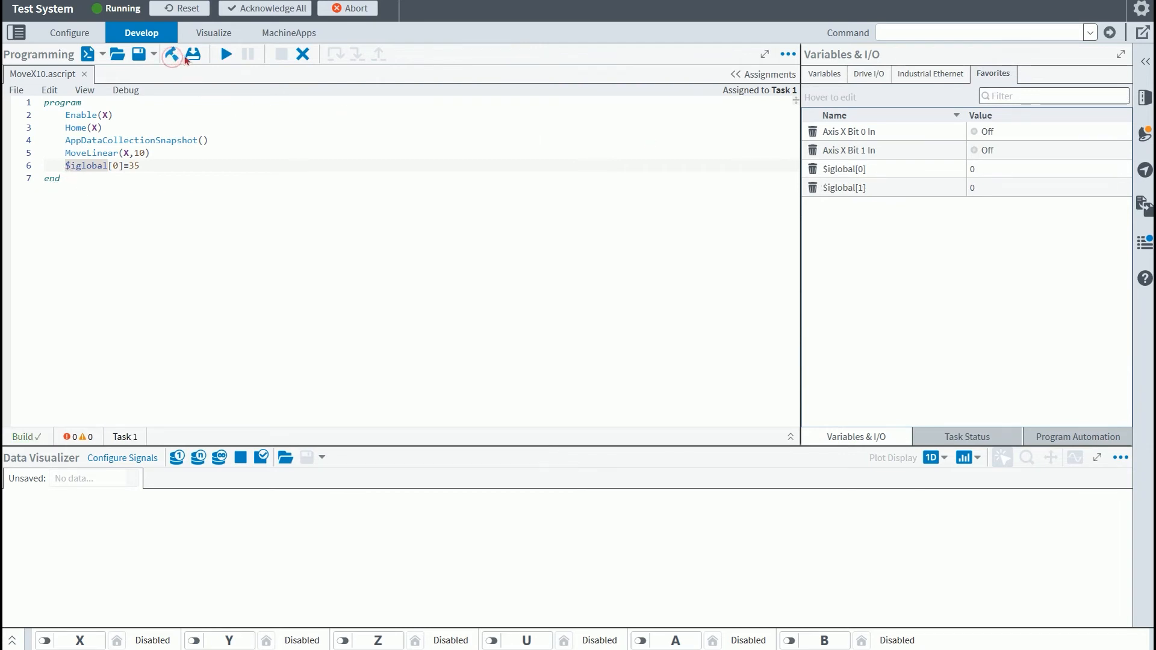
pyautogui.click(190, 55)
pyautogui.click(226, 55)
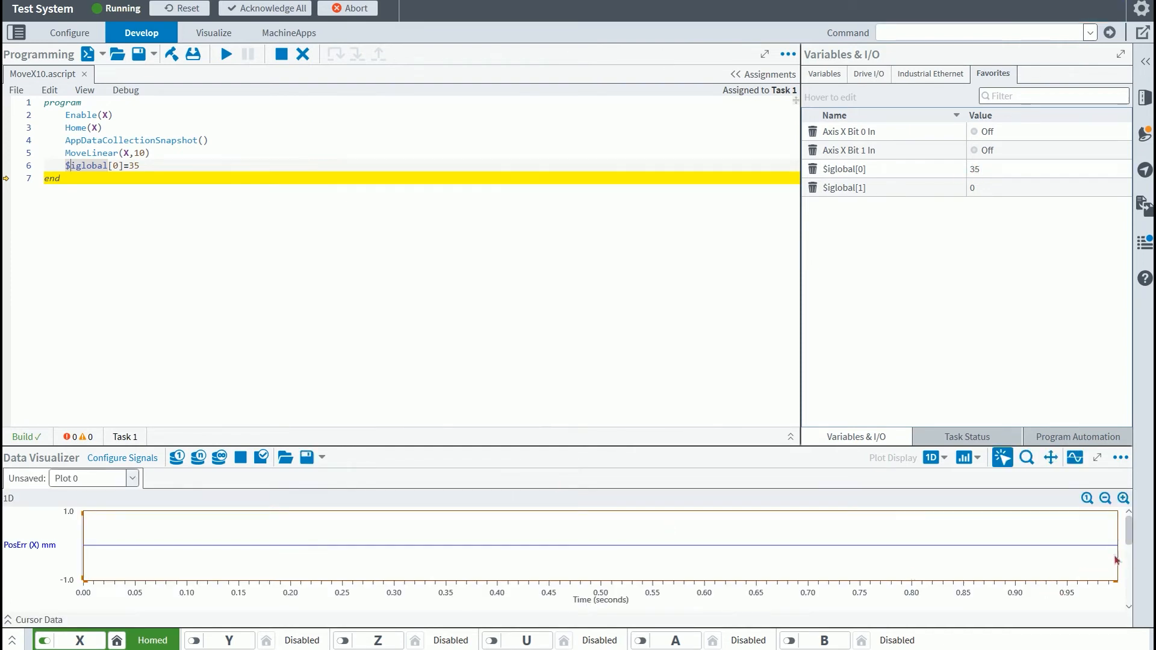
pyautogui.scroll(-1, 1111, 551)
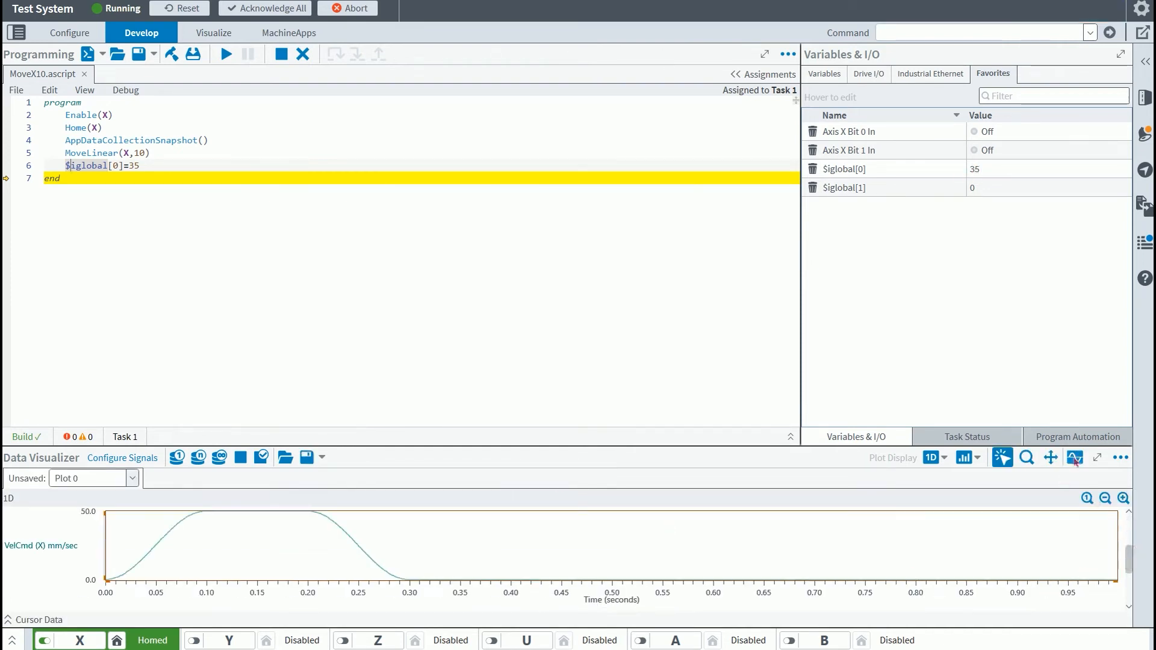
# Step: Enlarge the Data Visualizer and add the X axis Position Command to the 1D signals, colored purple
pyautogui.click(1095, 459)
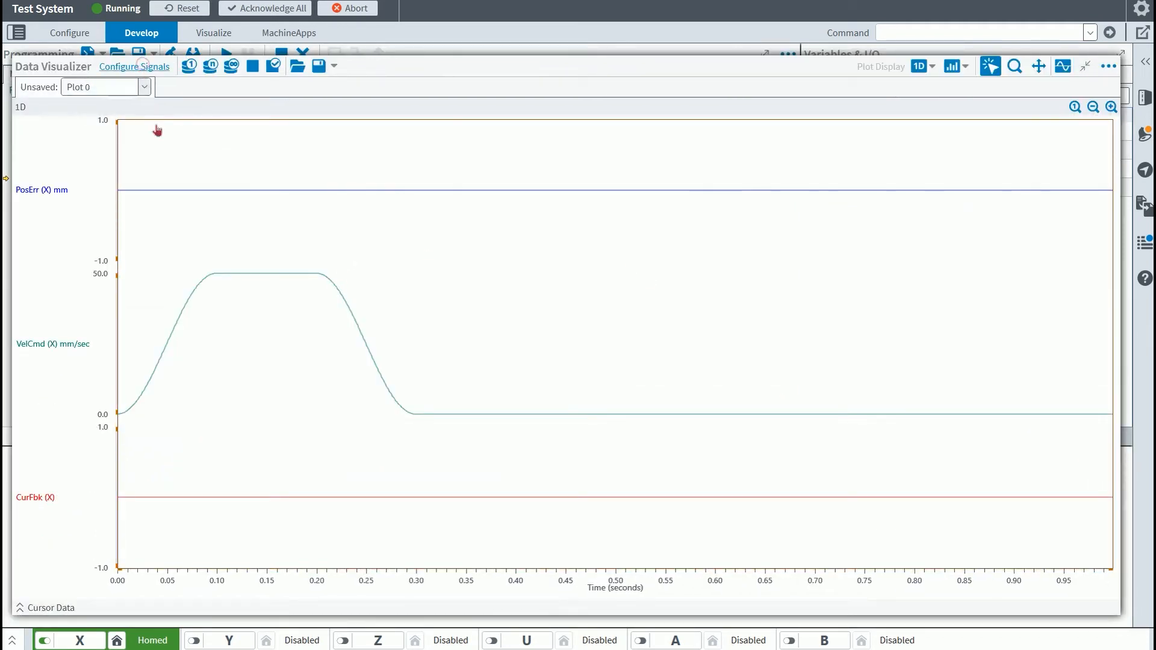
pyautogui.click(96, 170)
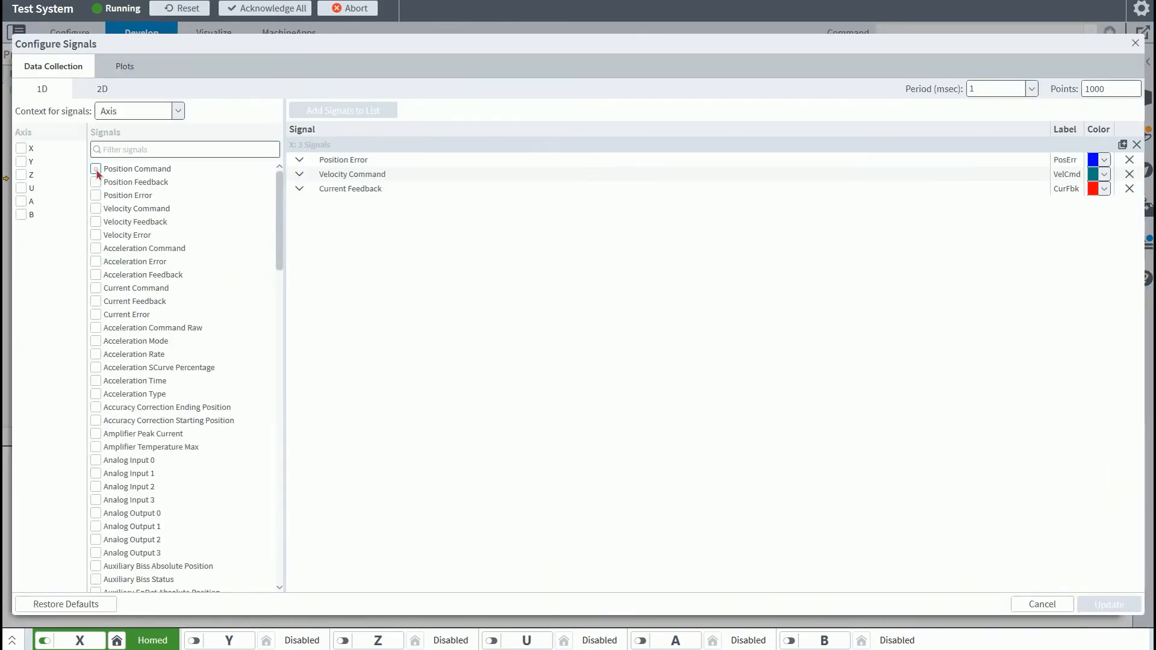
pyautogui.click(21, 147)
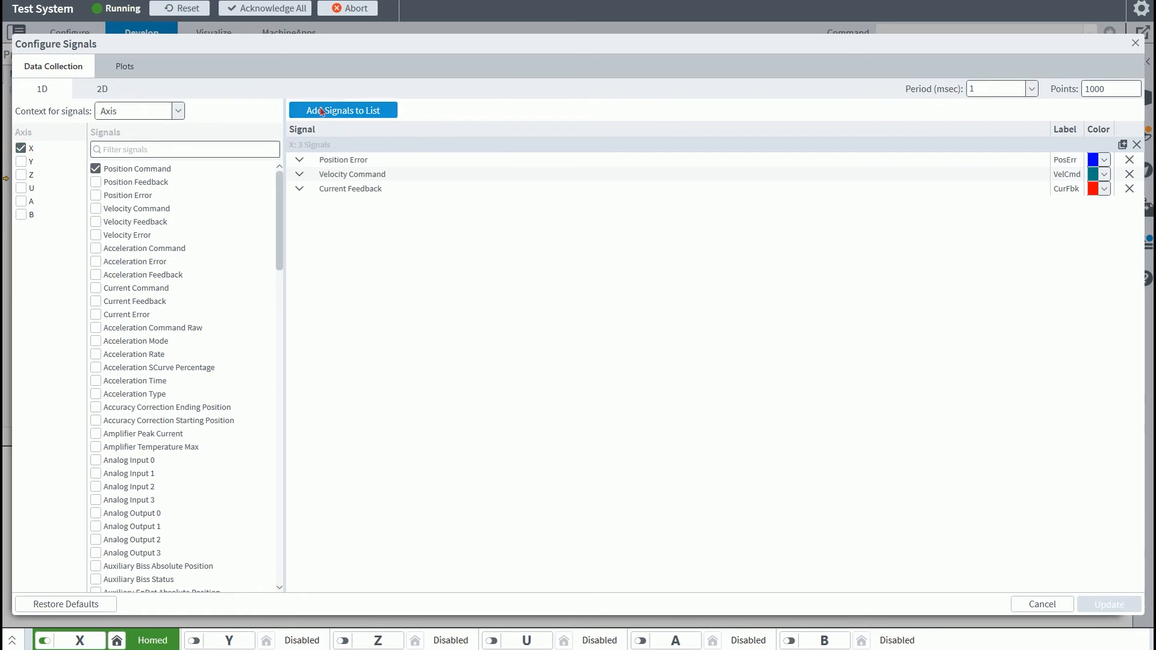
pyautogui.click(325, 110)
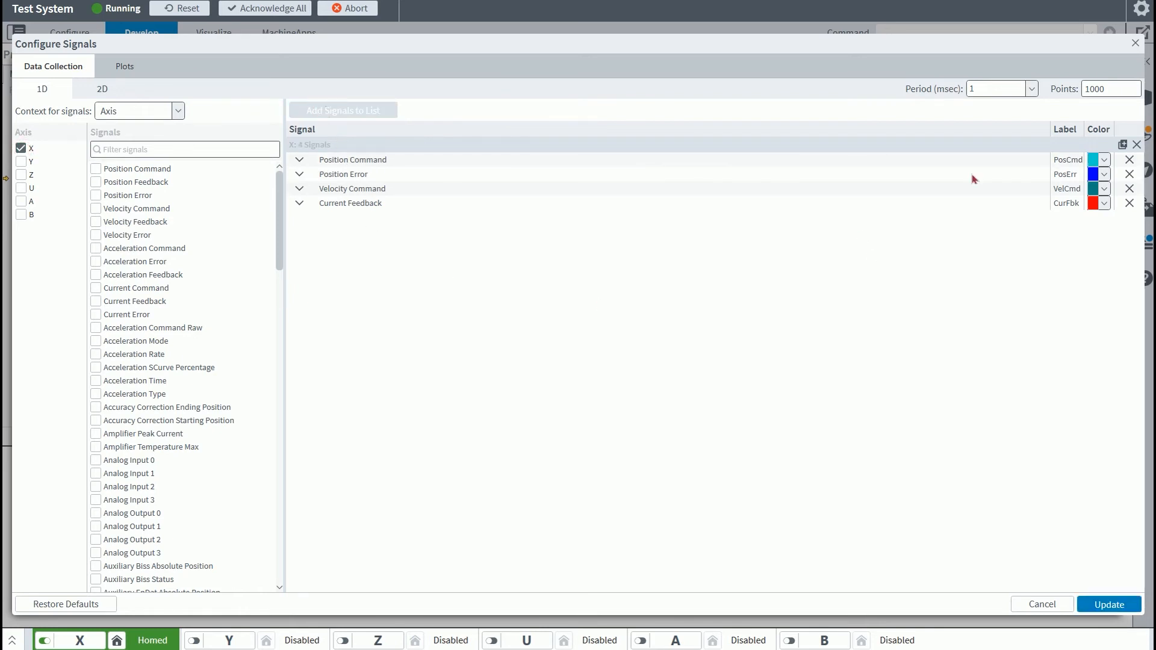
pyautogui.click(1105, 160)
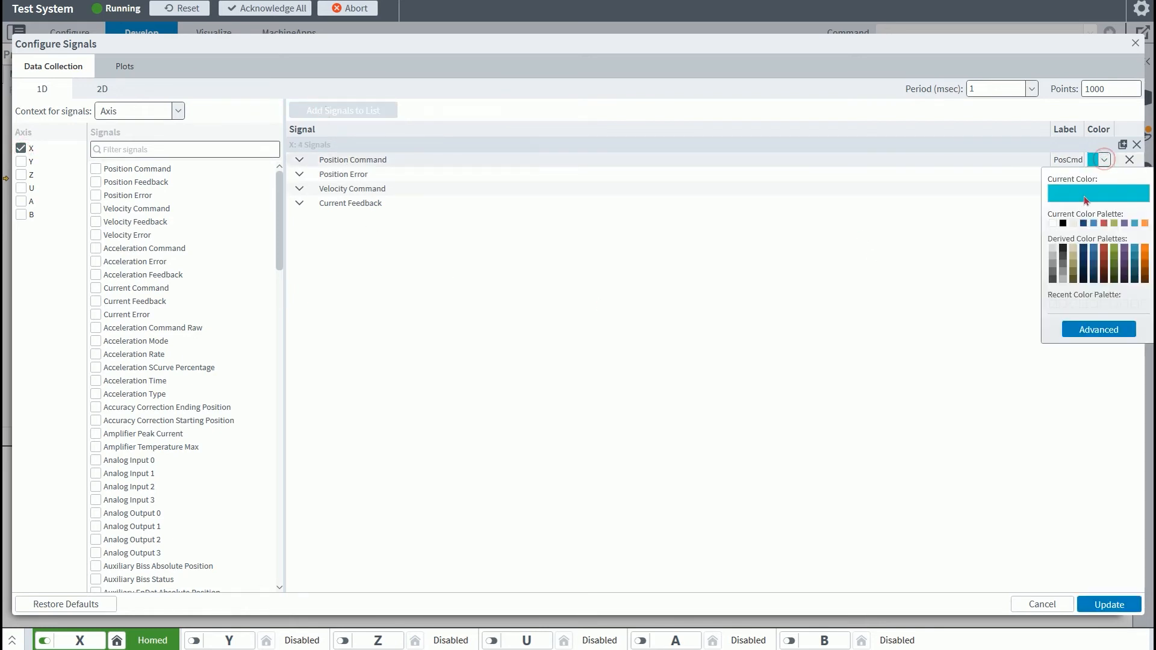
pyautogui.click(1124, 223)
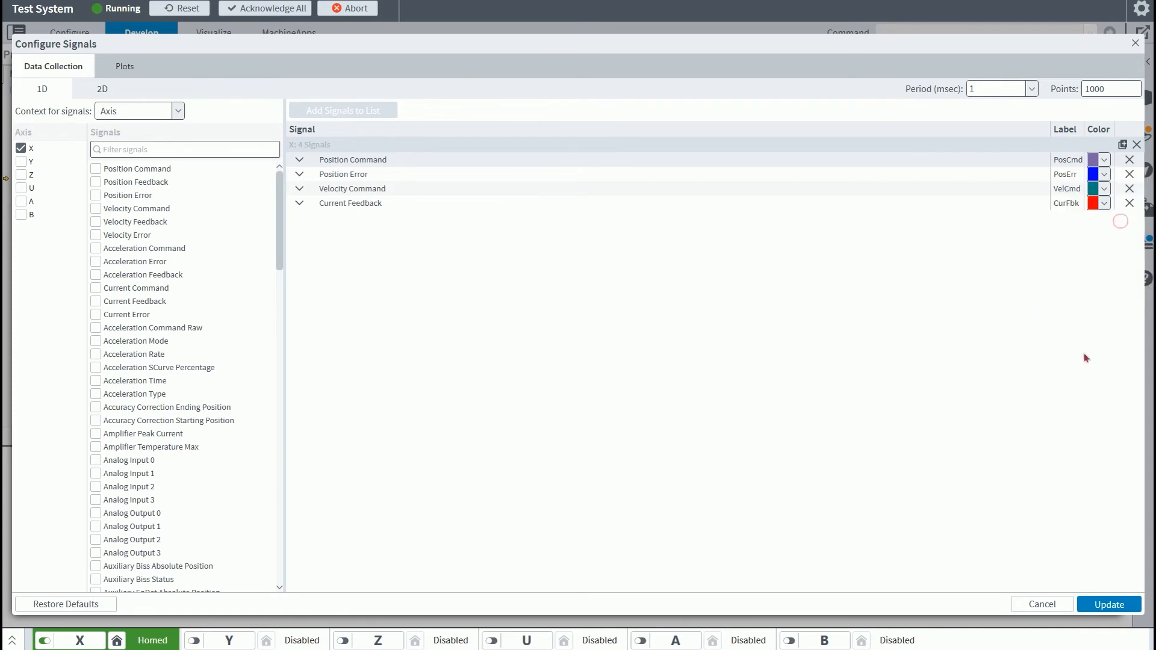
# Step: Add a 2D signal pairing X and Y Position Command, color it dark blue, and update the signal configuration
pyautogui.click(97, 89)
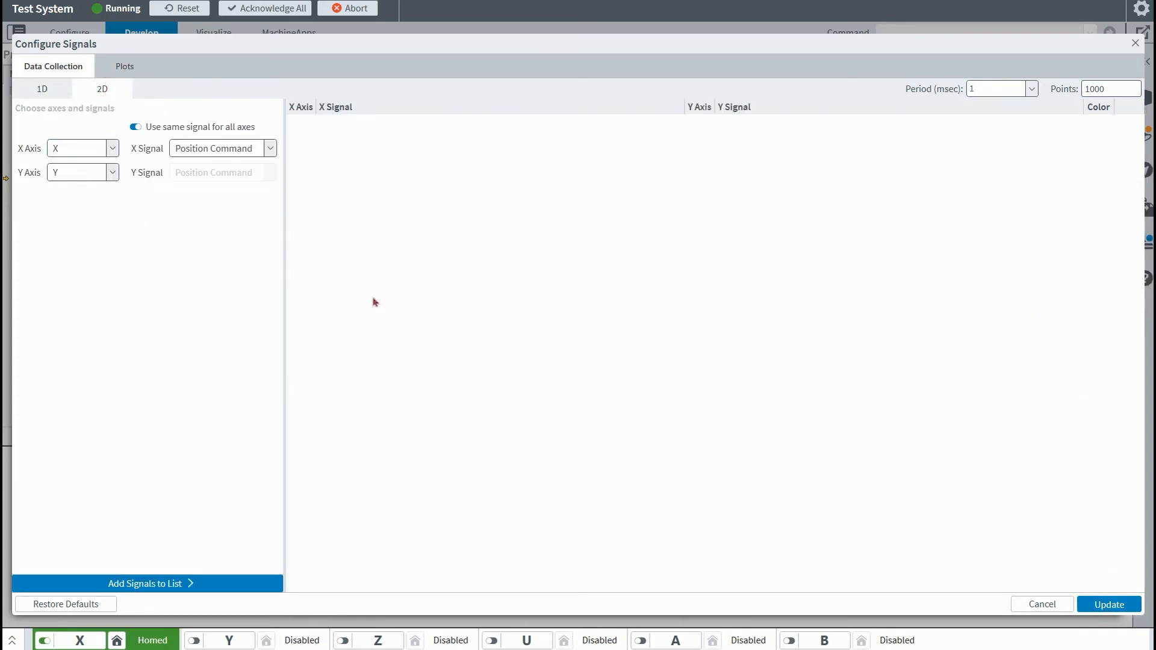
pyautogui.click(81, 583)
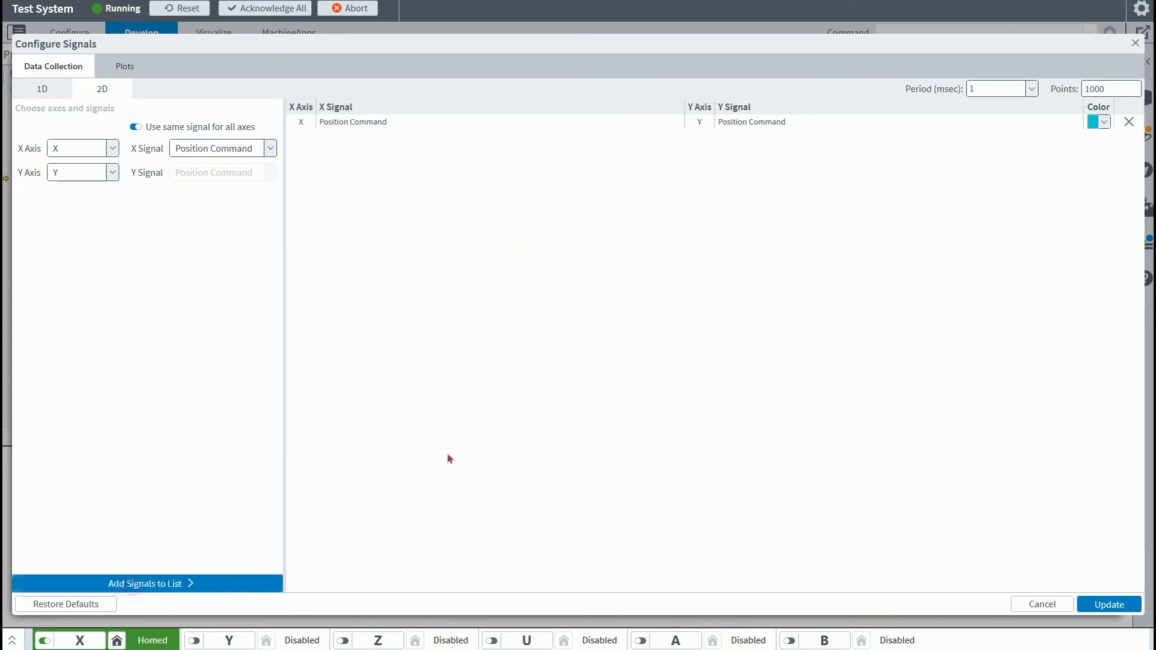
pyautogui.click(1099, 124)
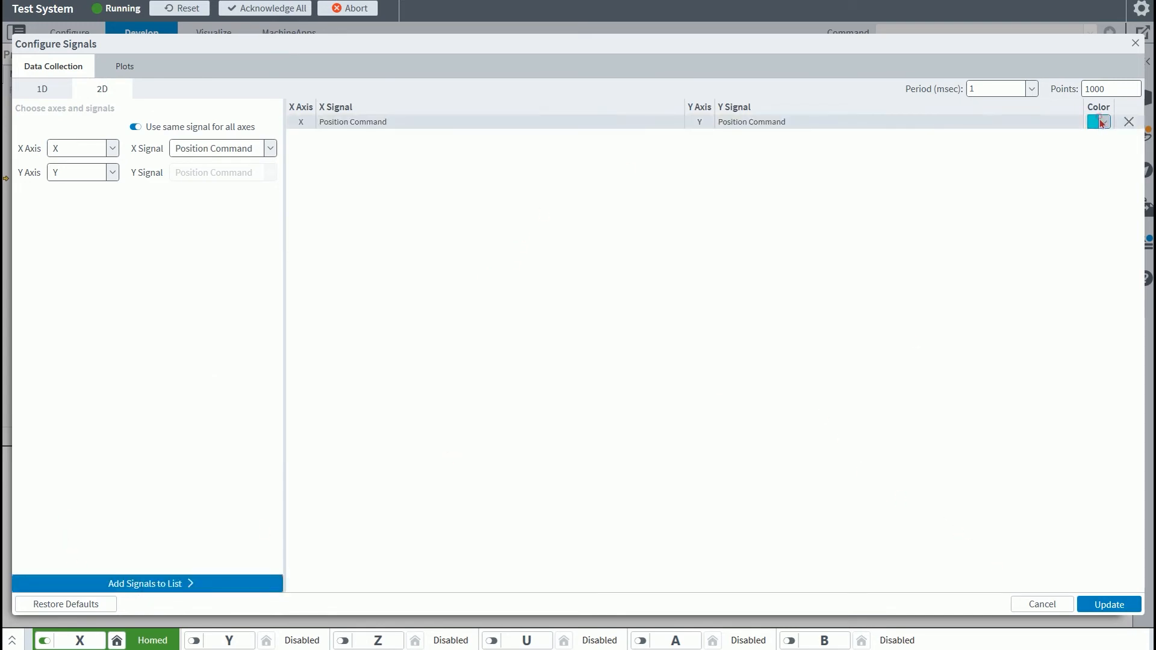
pyautogui.click(1083, 187)
pyautogui.click(1092, 606)
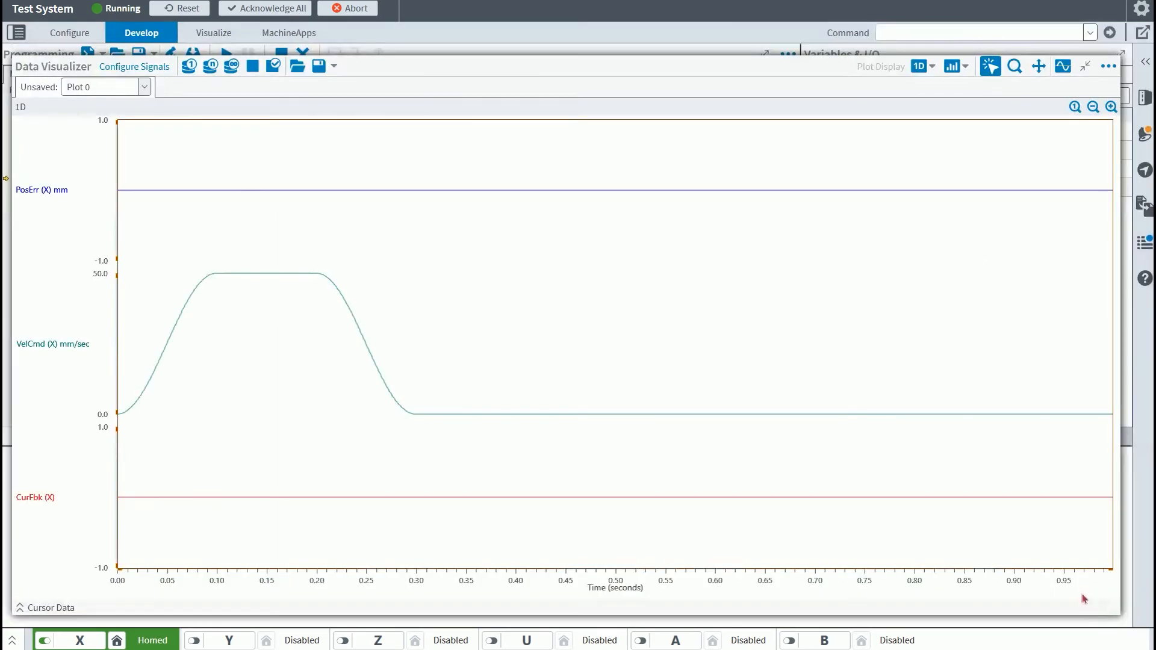
# Step: Return the Data Visualizer to its normal size and run the MoveX10 program again to collect new data
pyautogui.click(1082, 66)
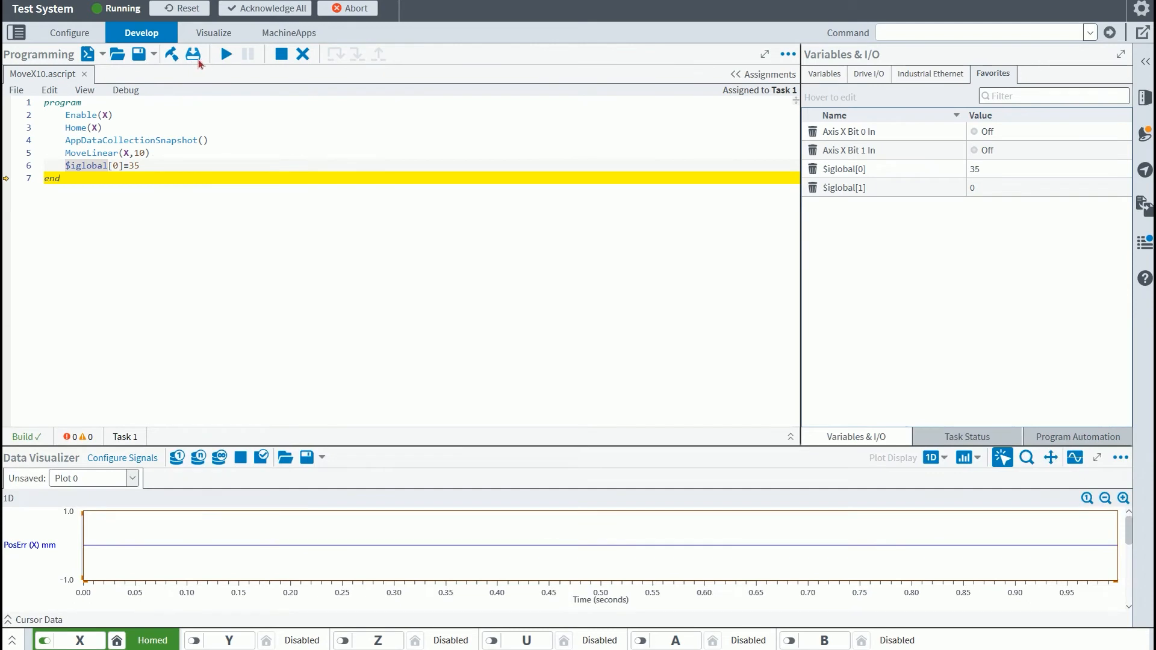
pyautogui.click(224, 54)
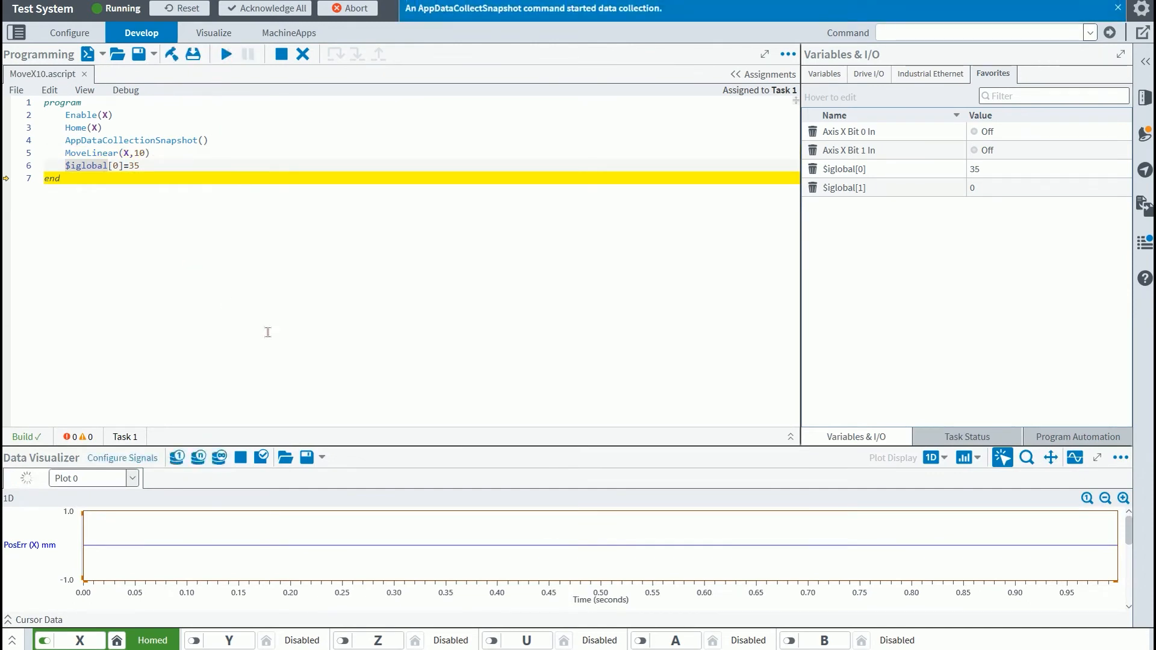
# Step: Enlarge the Data Visualizer to examine the newly collected X and Y signal plots, and restore its normal size
pyautogui.click(1097, 461)
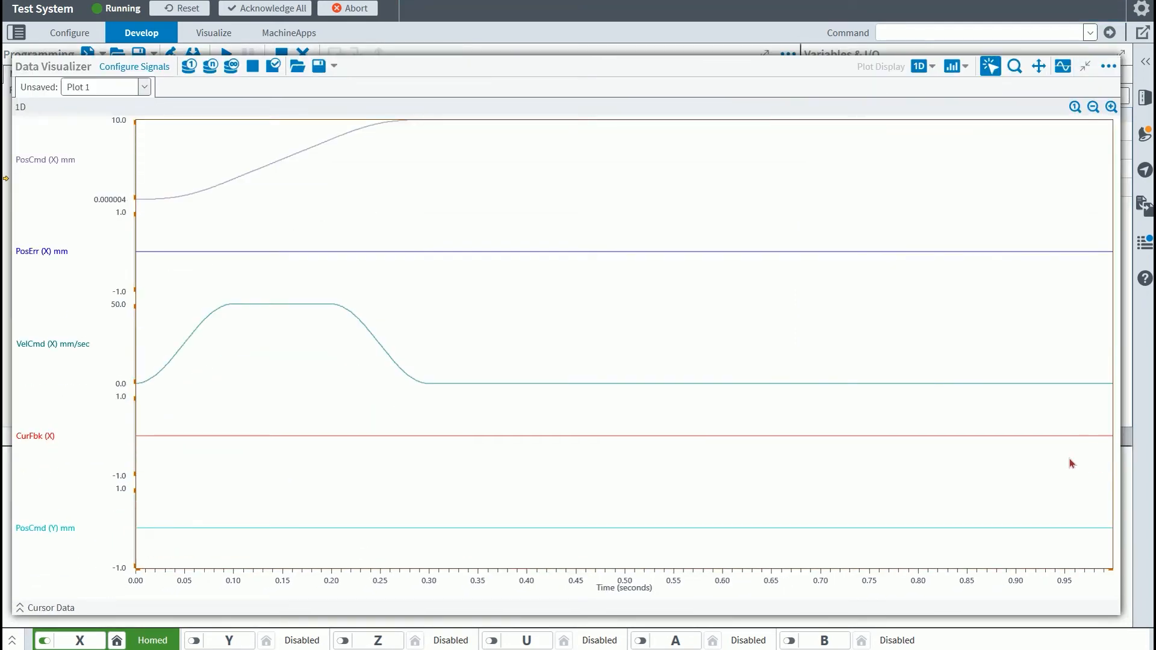
pyautogui.click(1086, 66)
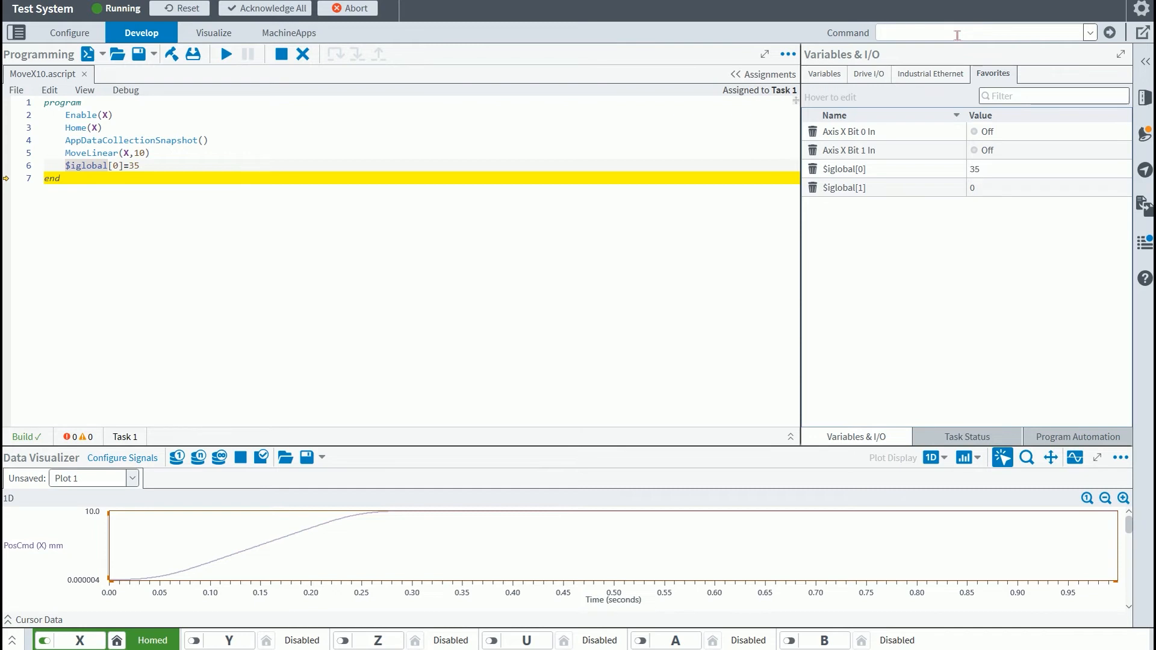
# Step: Disable and re-enable the X axis with the immediate commands Disable(X) and Enable(X)
pyautogui.write('Di')
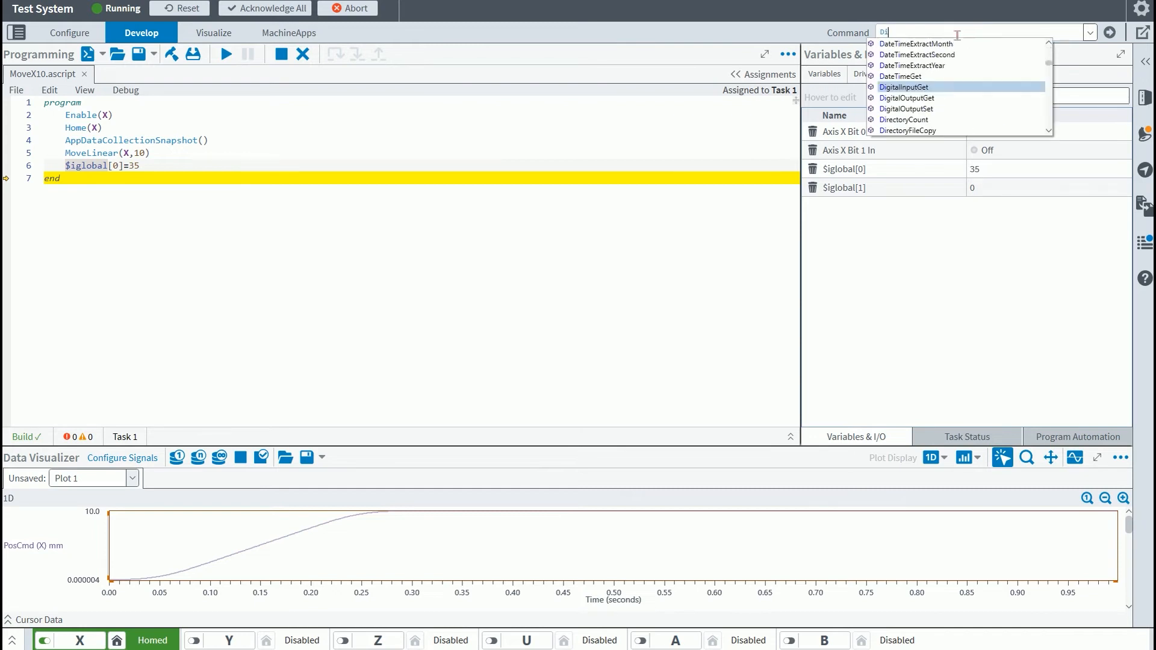
pyautogui.write('sable')
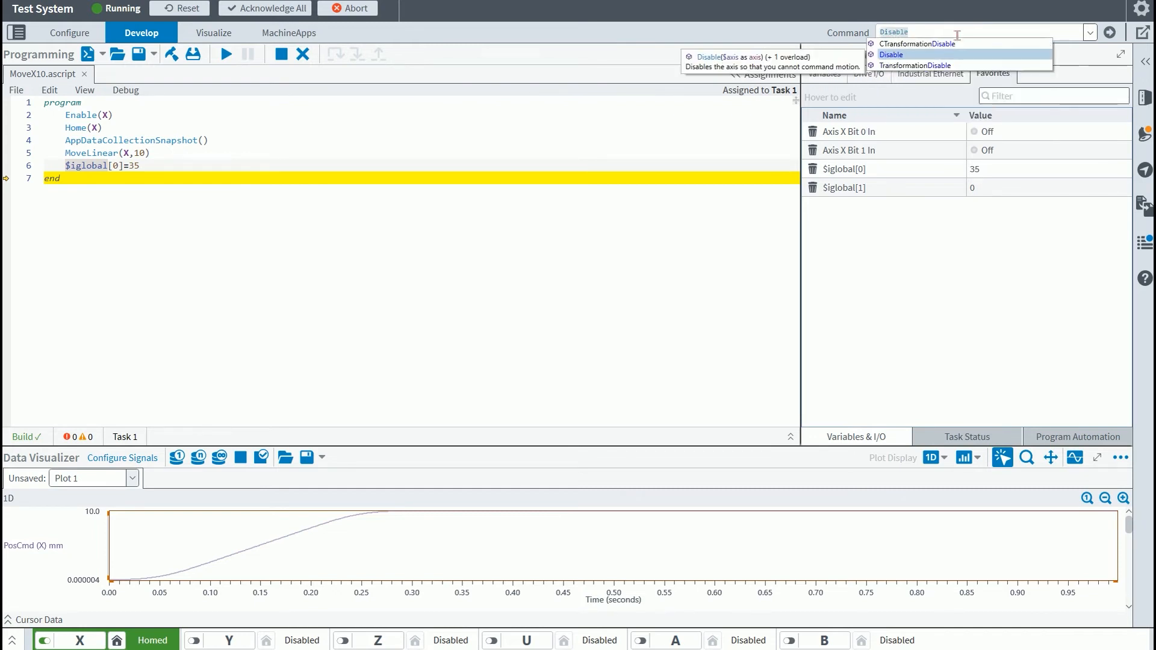
pyautogui.write('(X)')
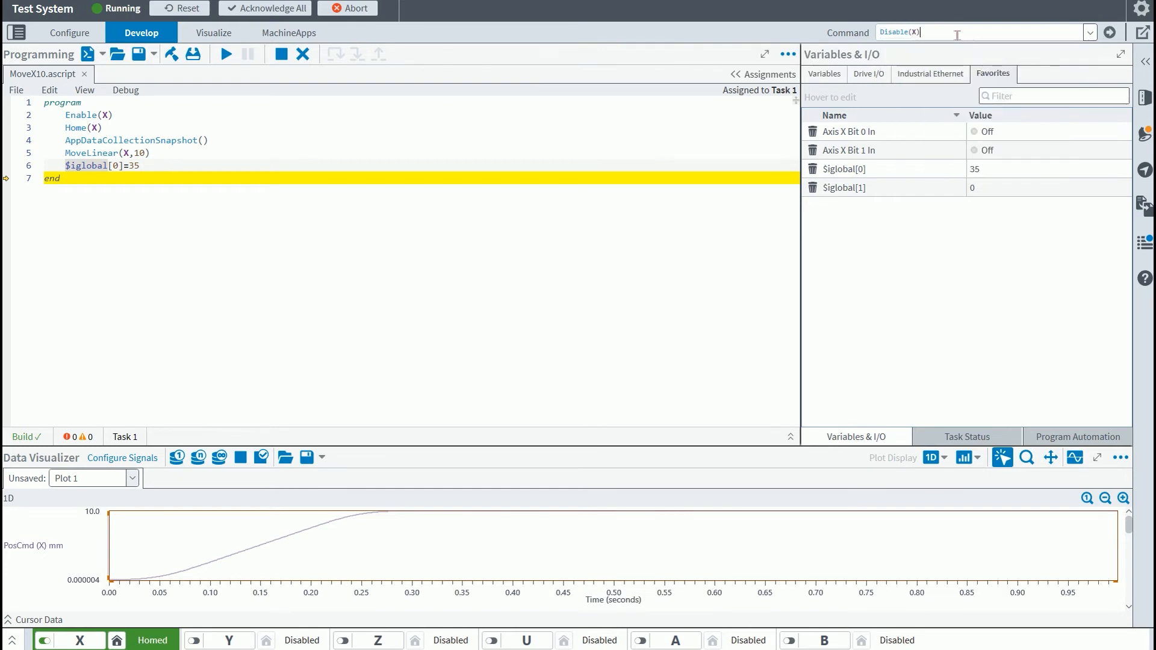
pyautogui.press('Return')
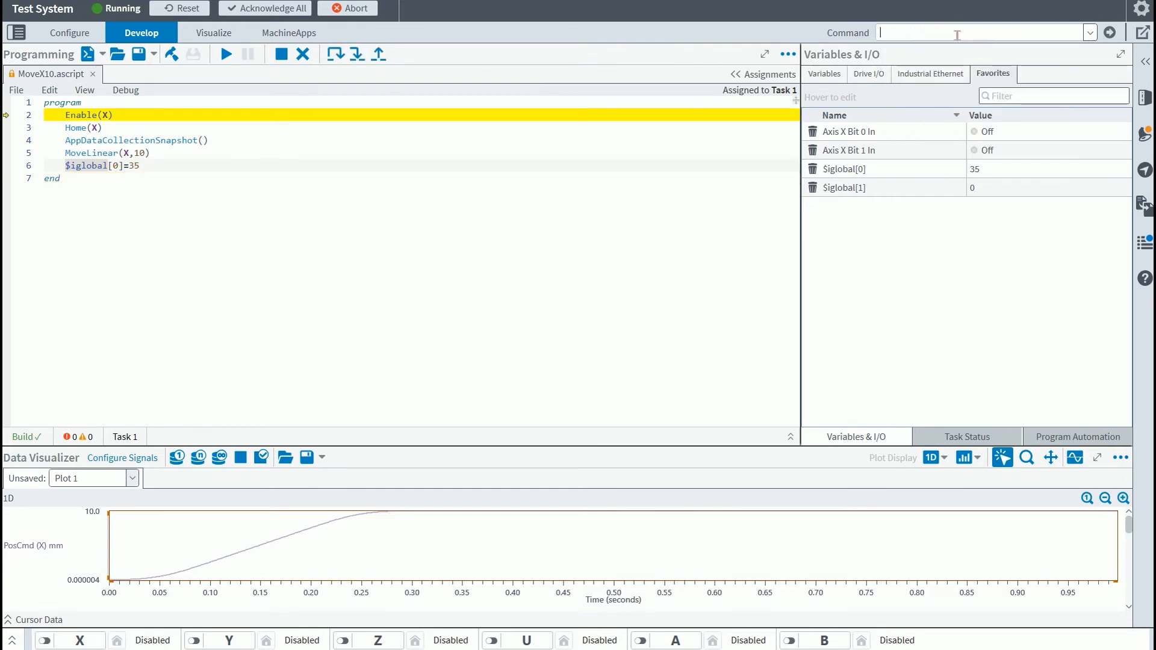
pyautogui.write('Enable')
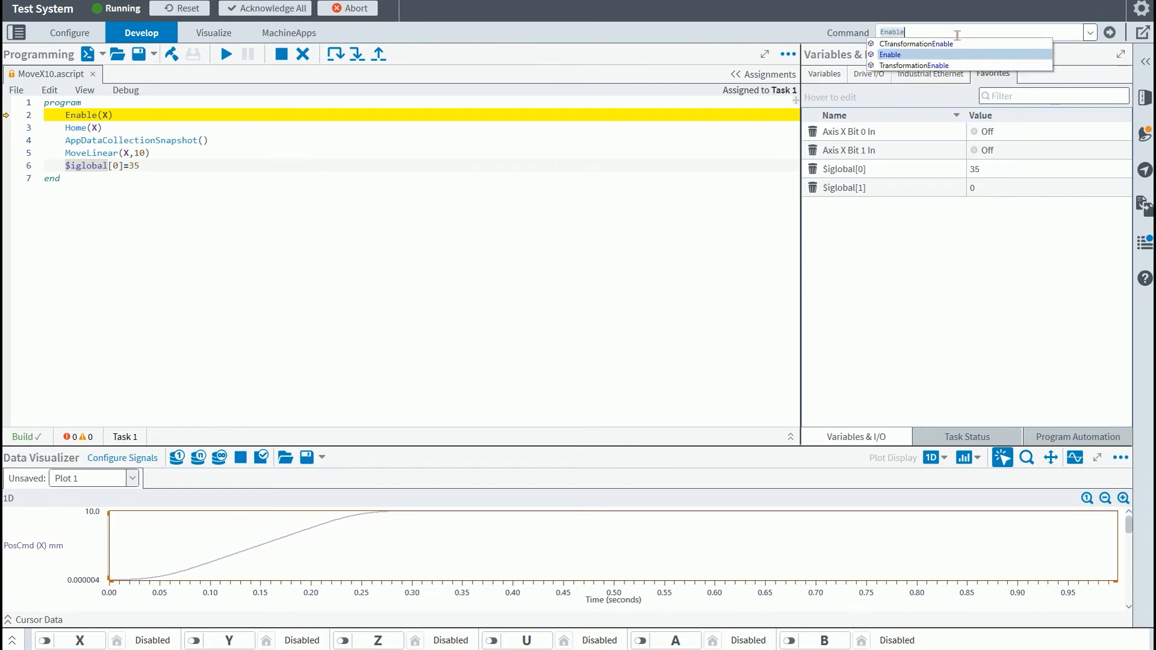
pyautogui.write('(X)')
pyautogui.press('Return')
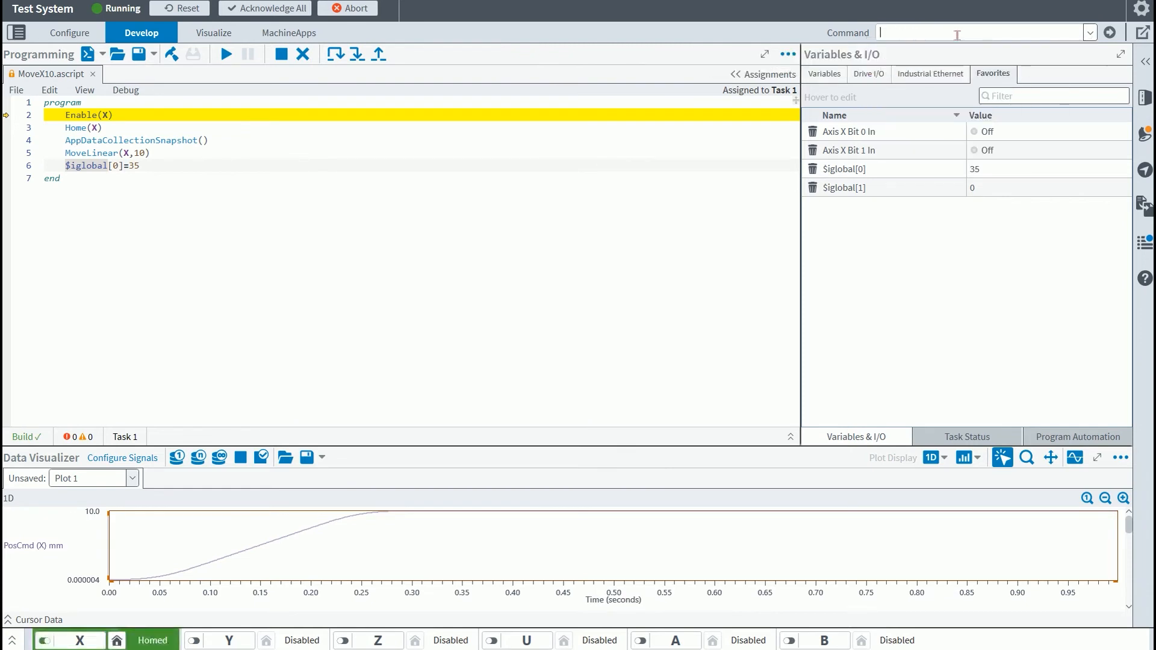
# Step: Home the X axis and move it with the immediate commands Home(X) and MoveLinear(X,10)
pyautogui.write('Home(X)')
pyautogui.press('Return')
pyautogui.write('M')
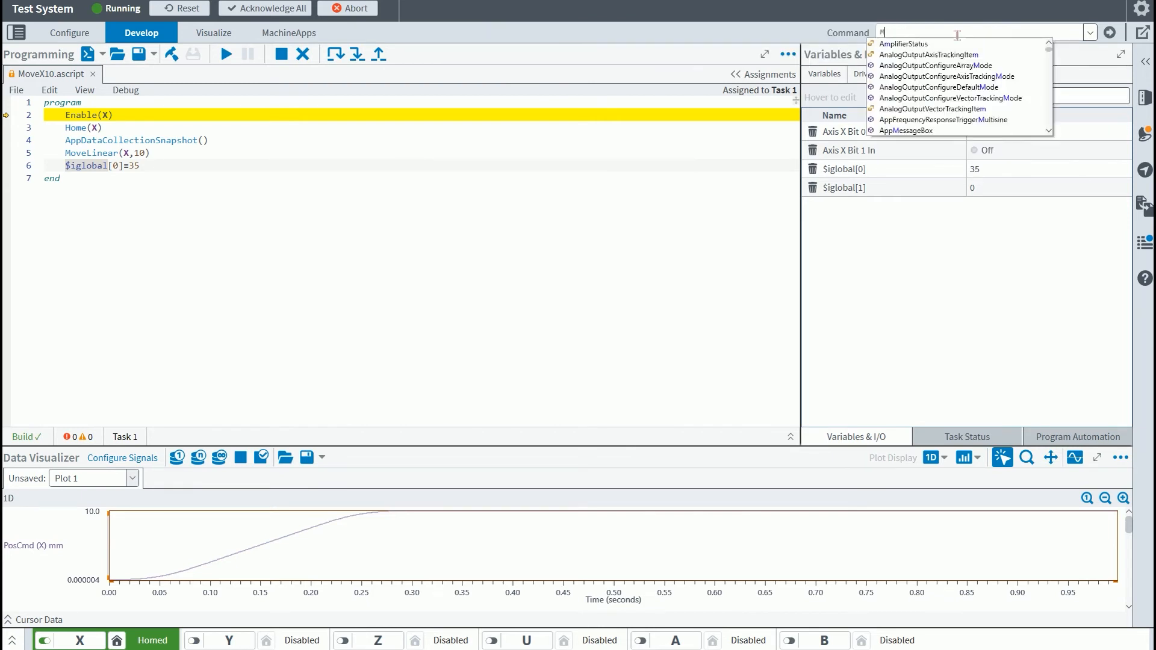
pyautogui.write('oveLinear')
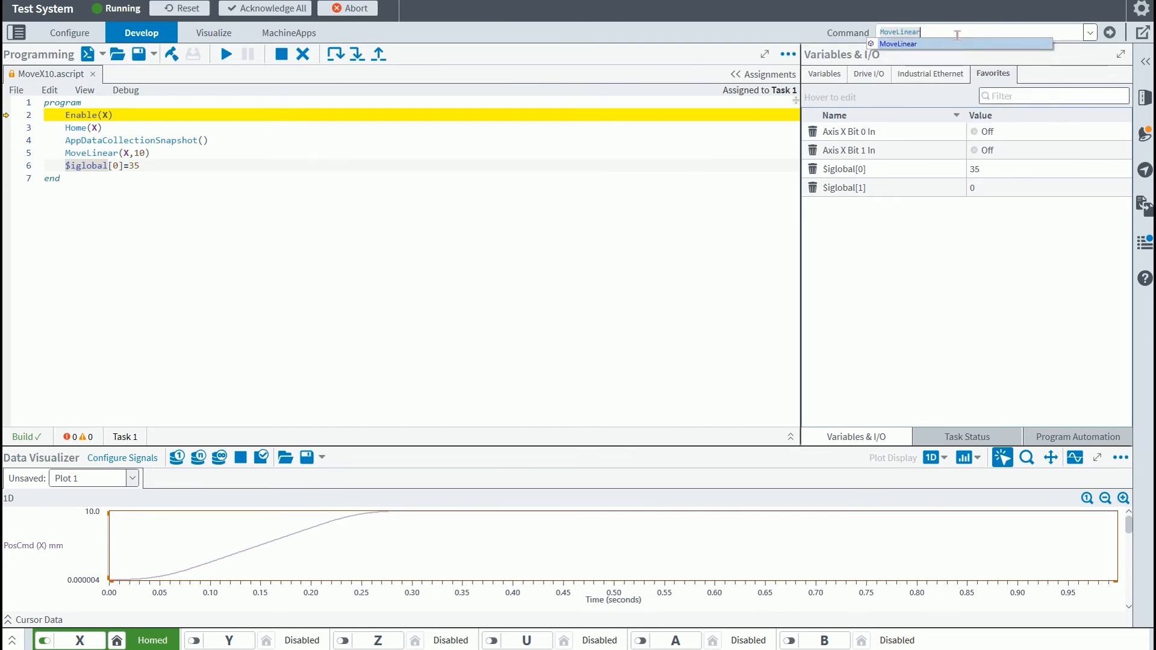
pyautogui.write('(X,10)')
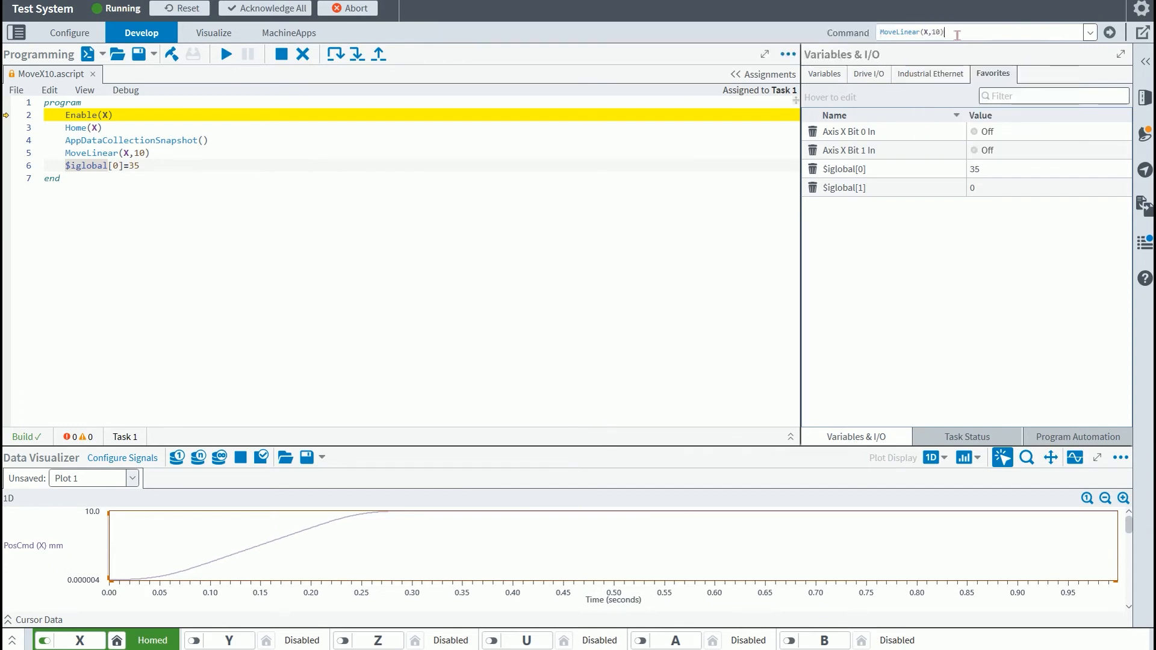
pyautogui.press('Return')
# Step: Recall MoveLinear(X,10) from the immediate command history and execute it again
pyautogui.click(958, 35)
pyautogui.press('Down')
pyautogui.press('Down')
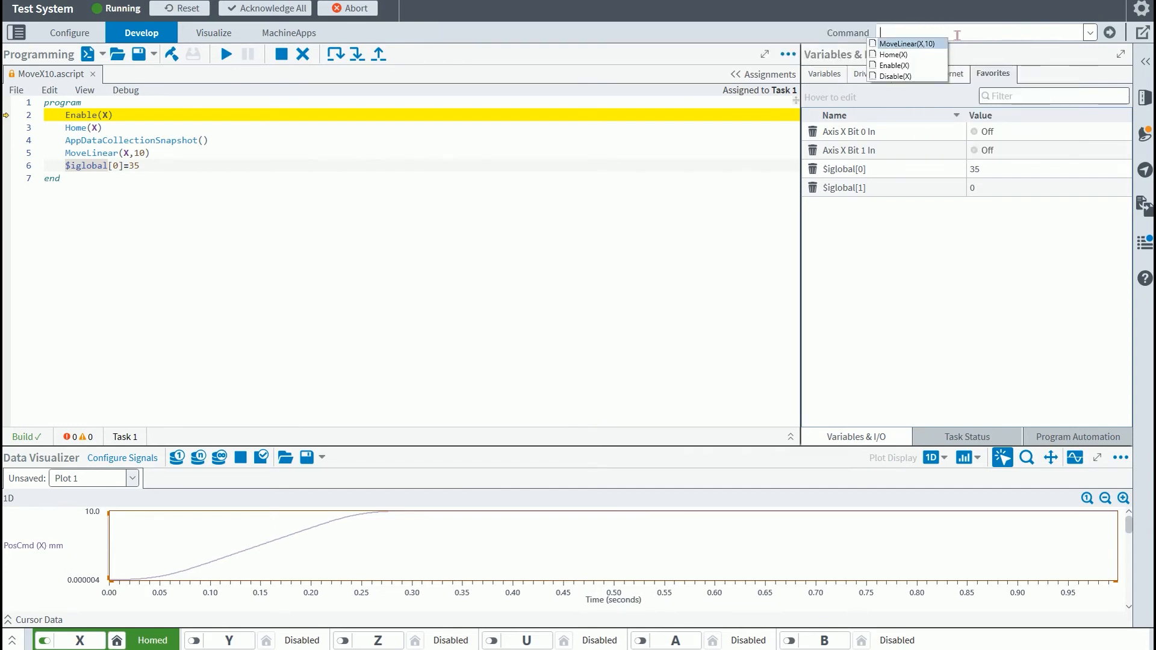
pyautogui.press('Return')
pyautogui.press('Return')
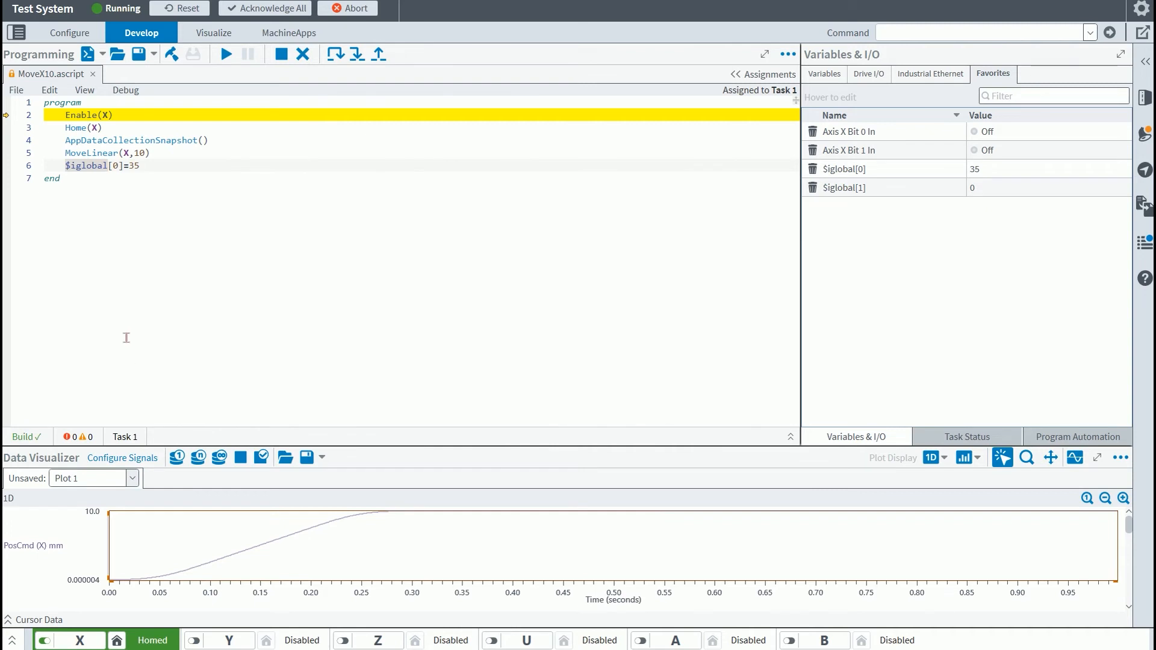
# Step: Launch Manage Tasks from the task Joystick configuration and add two tasks
pyautogui.click(71, 30)
pyautogui.click(89, 498)
pyautogui.click(316, 55)
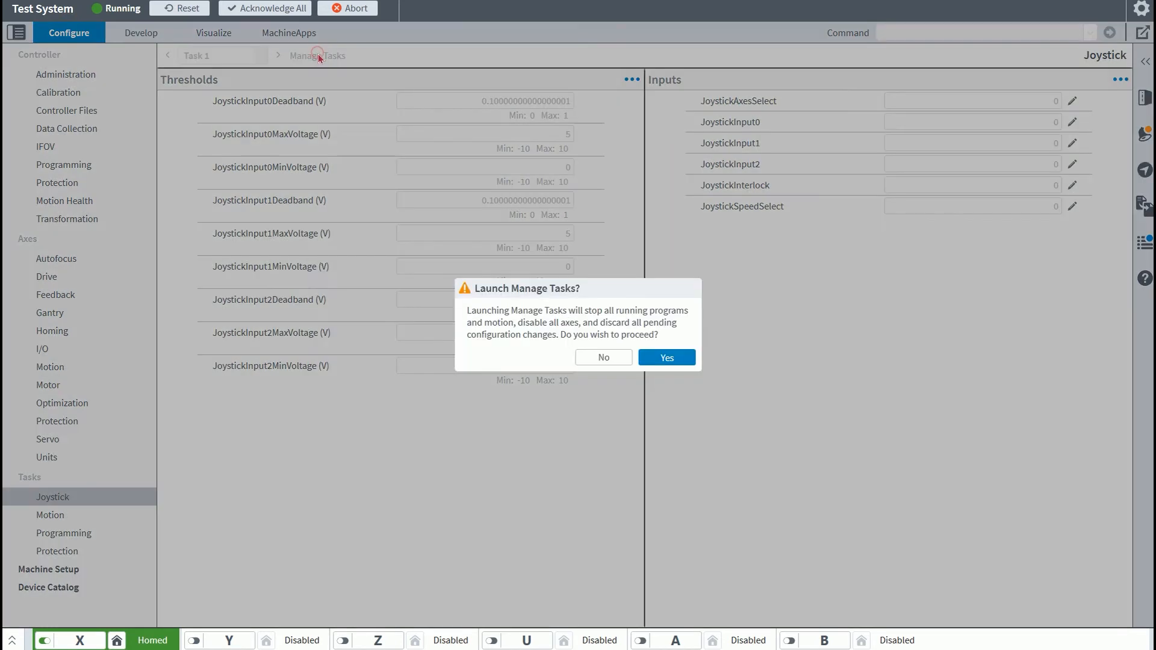
pyautogui.click(649, 357)
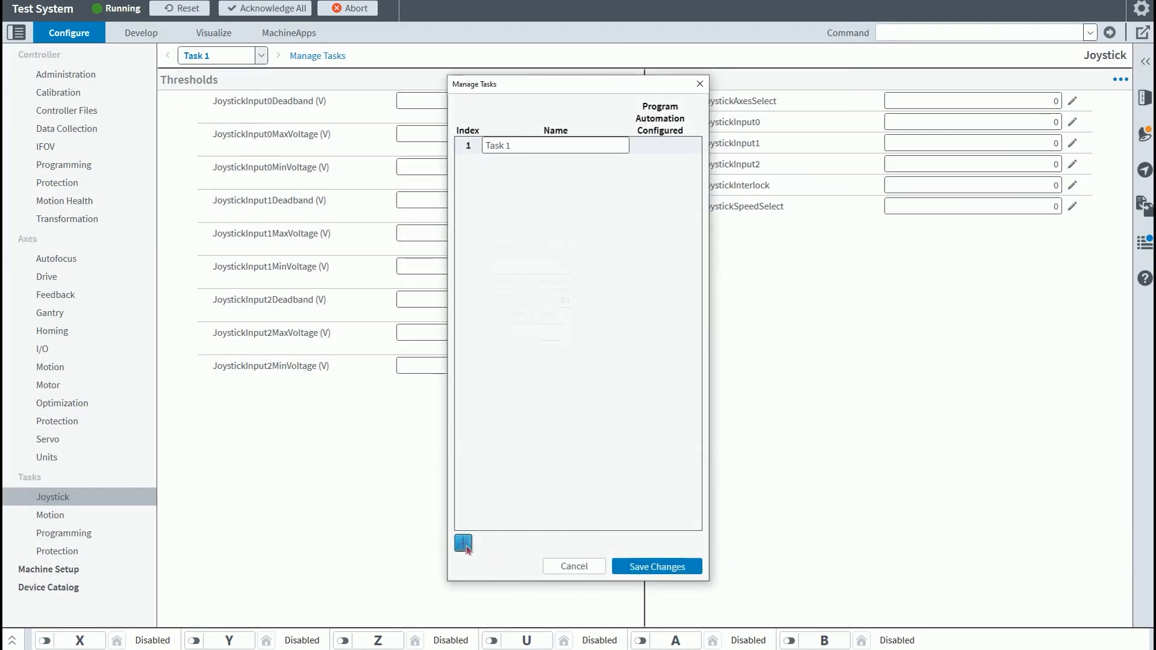
pyautogui.click(464, 544)
pyautogui.click(464, 544)
# Step: Rename Task 1 as Motion and Task 2 as Process Automation, and save the task changes
pyautogui.click(536, 145)
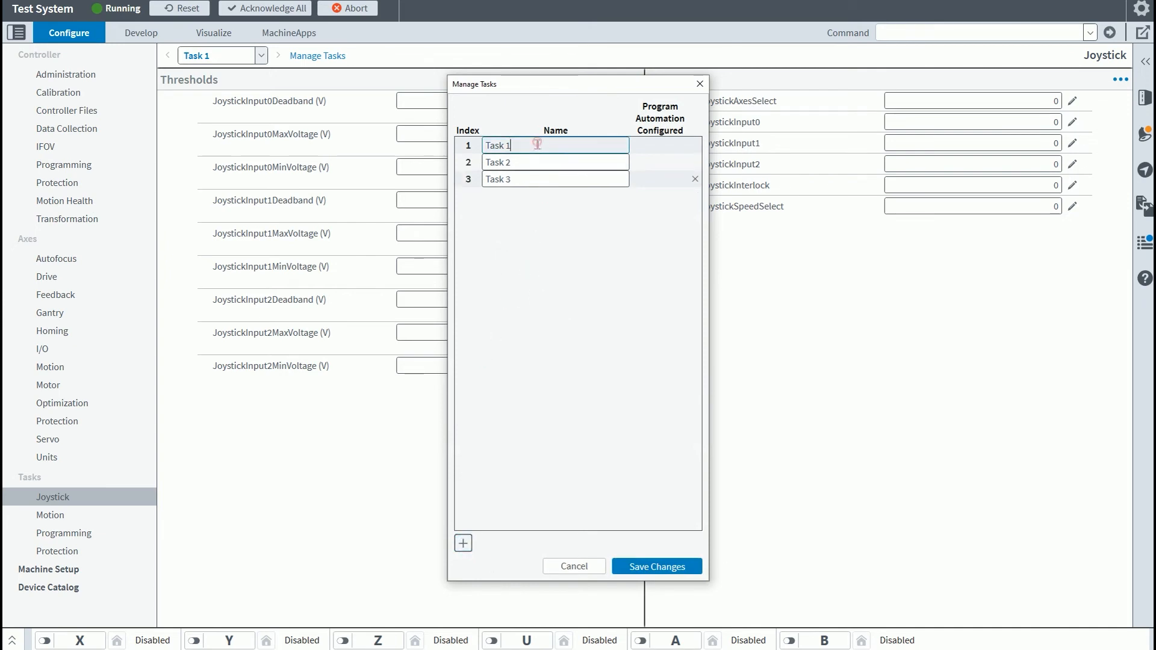
pyautogui.hotkey('ctrl', 'a')
pyautogui.write('Motion')
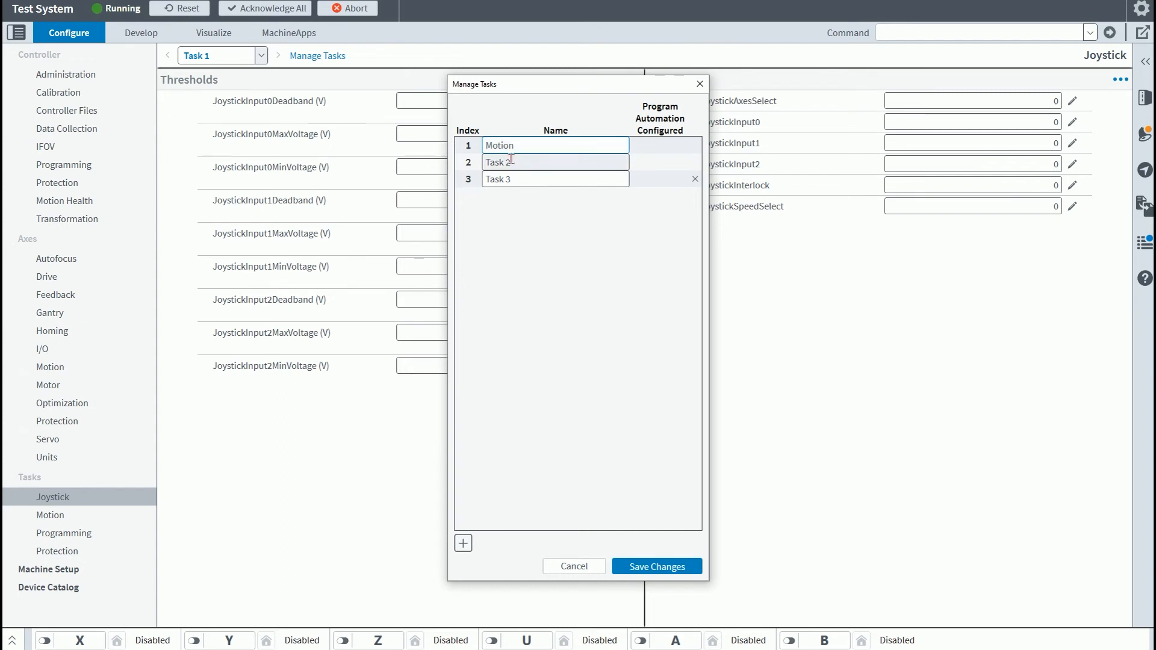
pyautogui.hotkey('ctrl', 'a')
pyautogui.write('Process Automation')
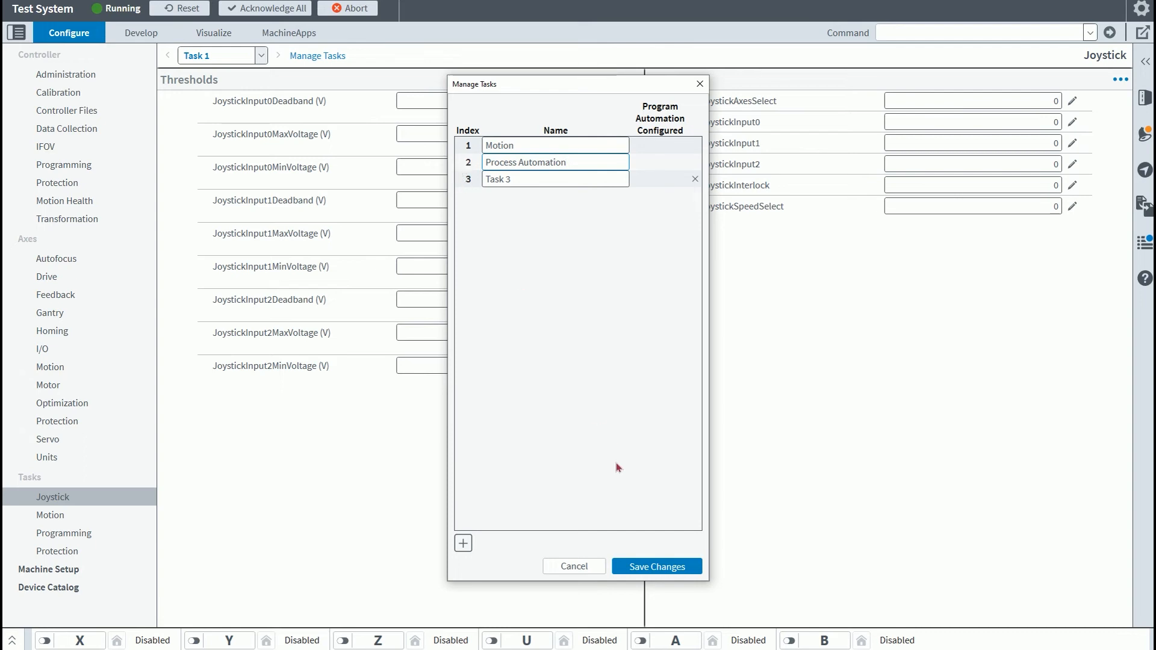
pyautogui.click(634, 565)
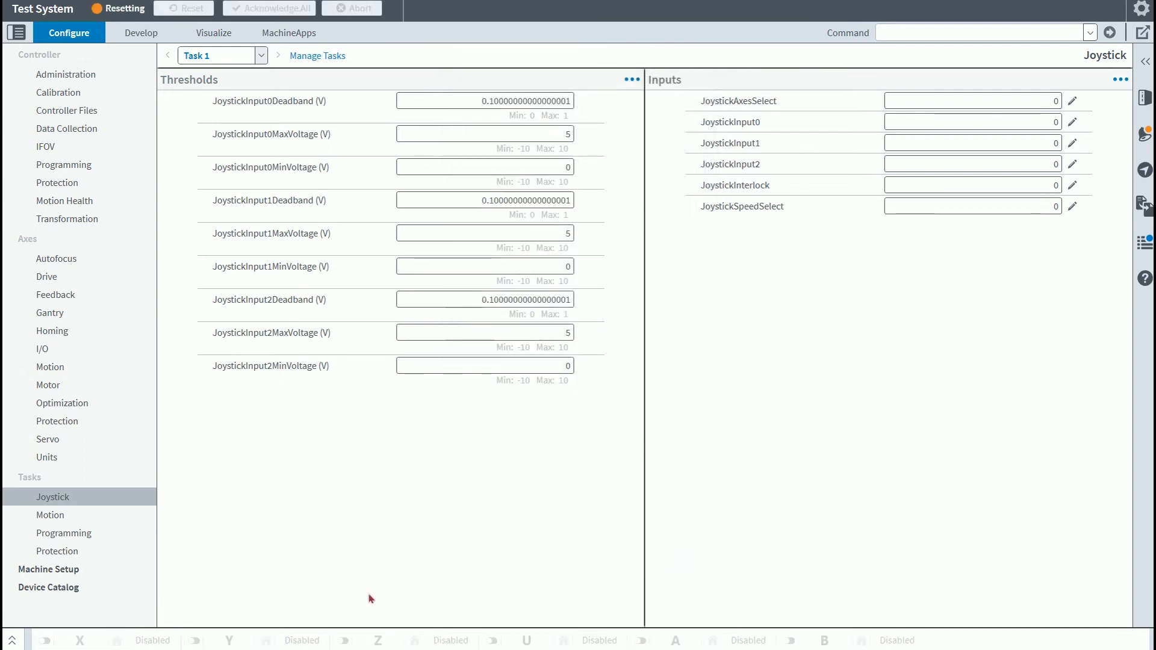
# Step: Reassign MoveX10.ascript from the Motion task to the Process Automation task and run the program
pyautogui.click(127, 41)
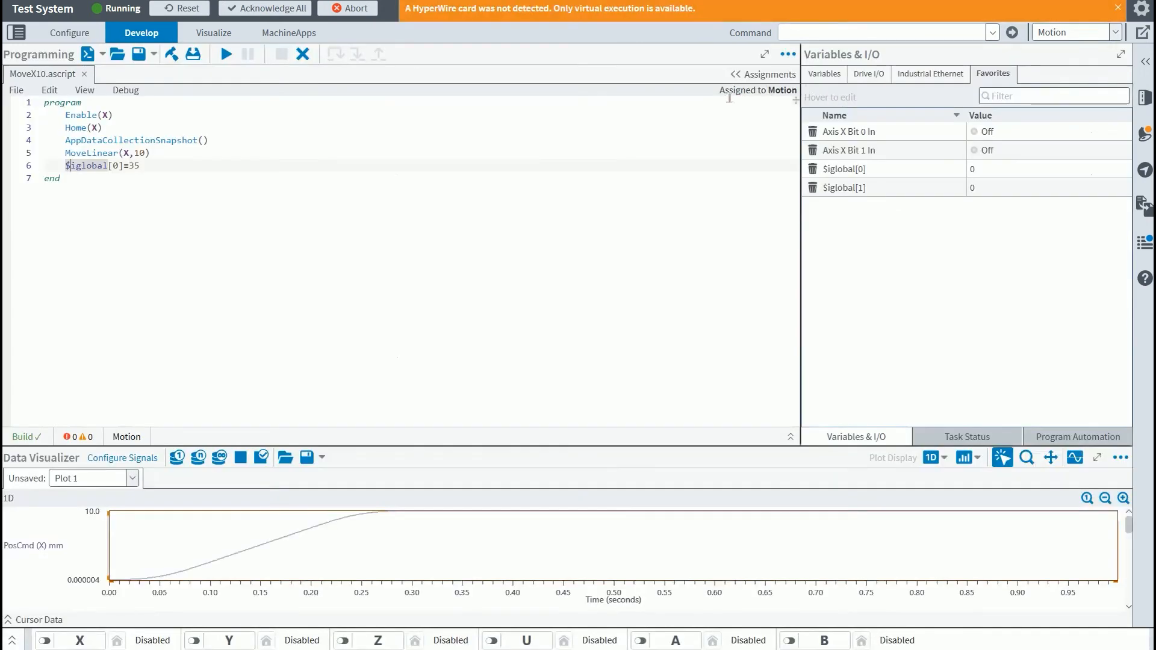
pyautogui.click(760, 75)
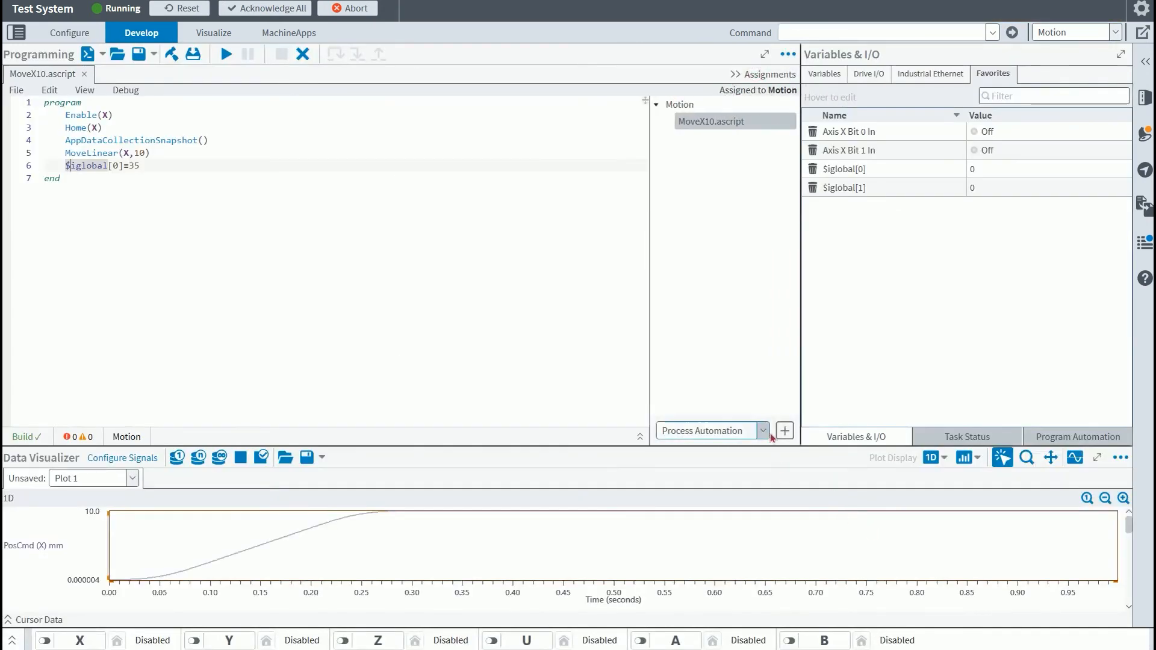
pyautogui.click(785, 430)
pyautogui.moveTo(711, 133); pyautogui.dragTo(695, 141)
pyautogui.click(736, 77)
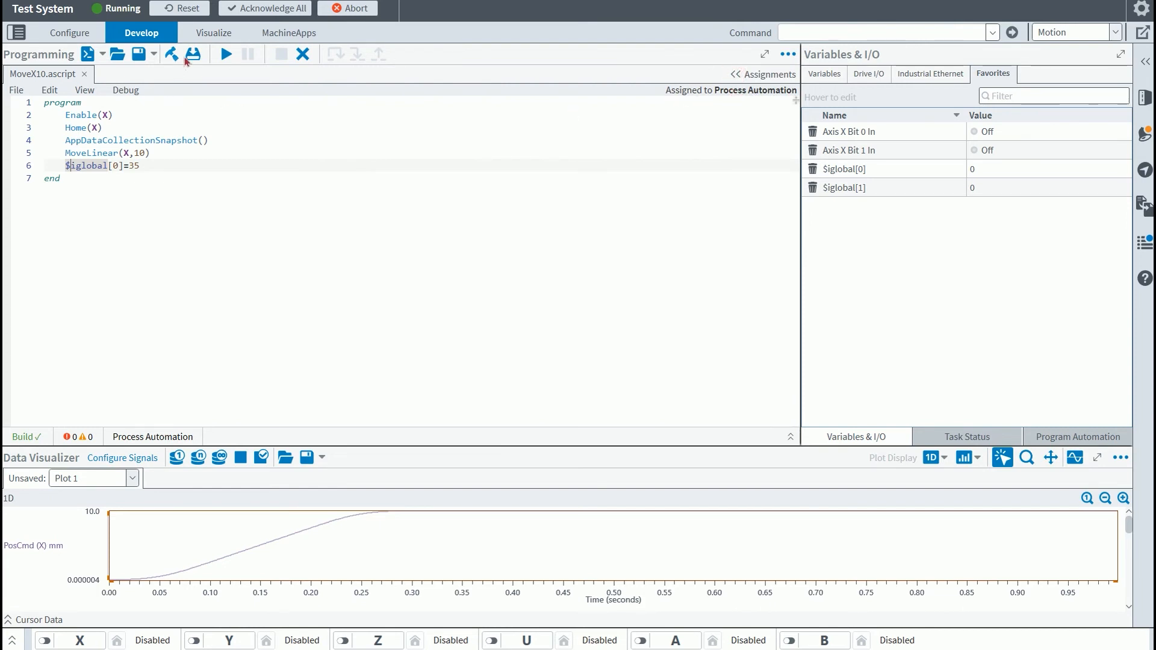
pyautogui.click(225, 55)
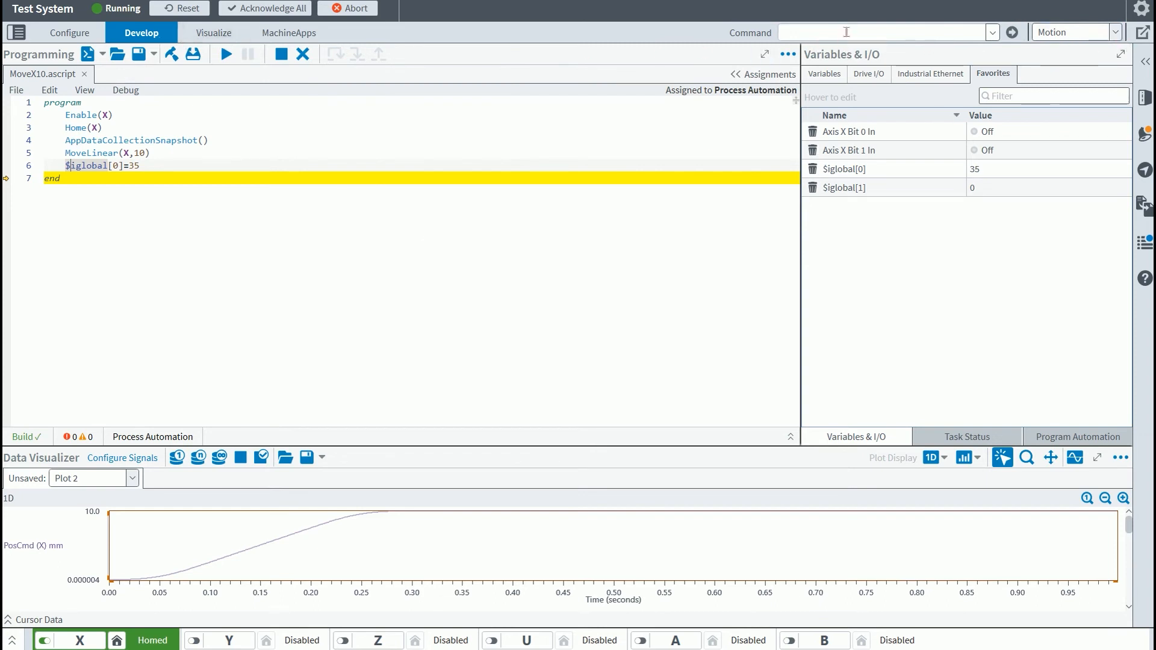
# Step: Open a second Studio window, reposition it, view its Visualize workspace, and close that window
pyautogui.click(210, 34)
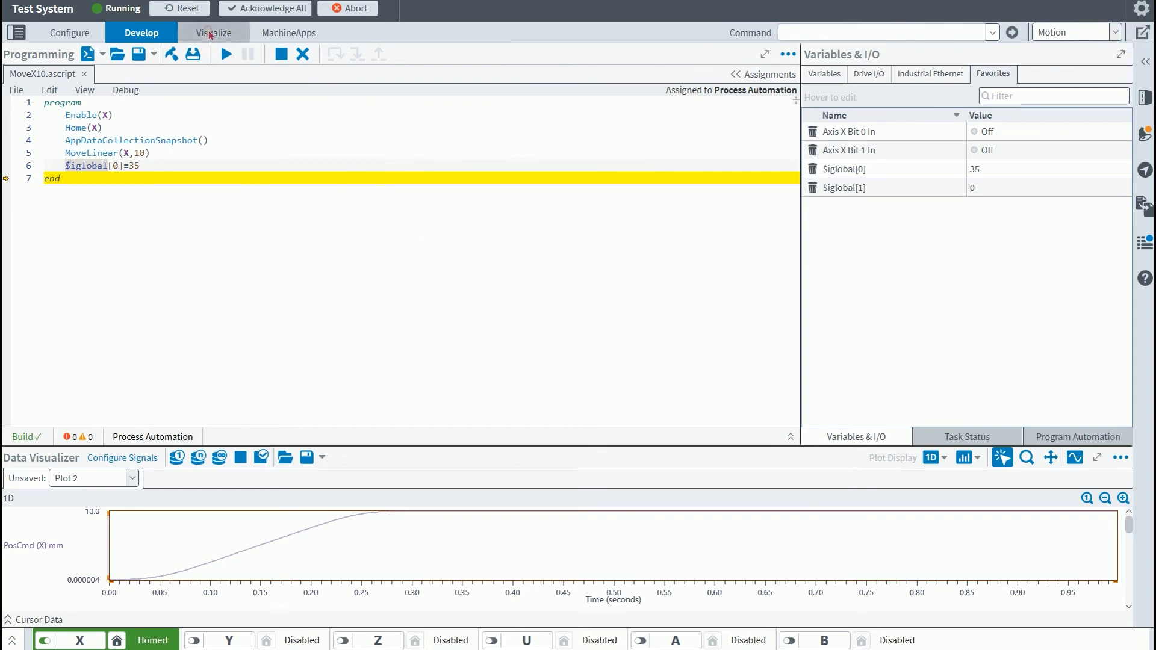
pyautogui.click(138, 35)
pyautogui.click(1142, 37)
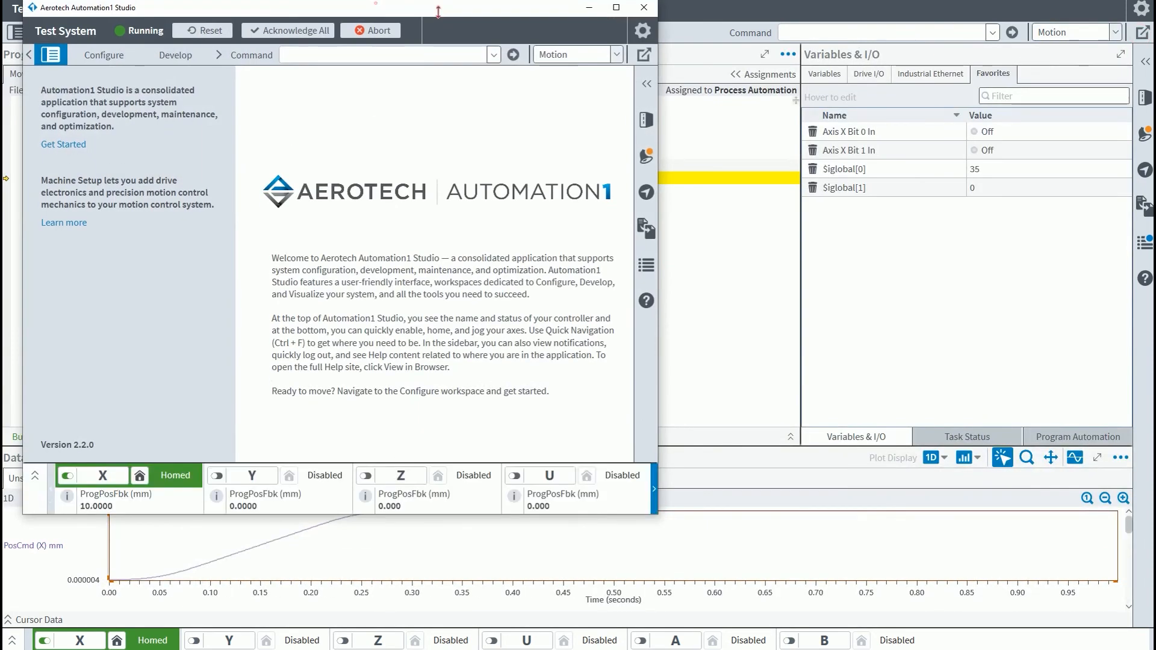
pyautogui.moveTo(438, 12); pyautogui.dragTo(570, 27)
pyautogui.moveTo(500, 31); pyautogui.dragTo(677, 35)
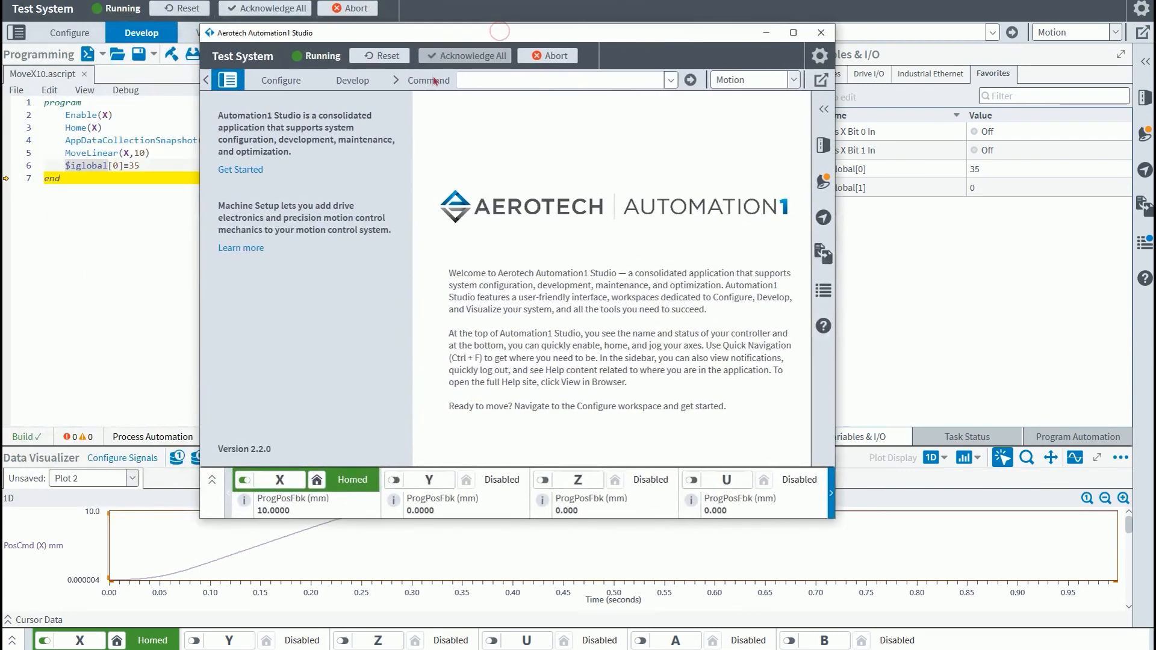
pyautogui.click(395, 81)
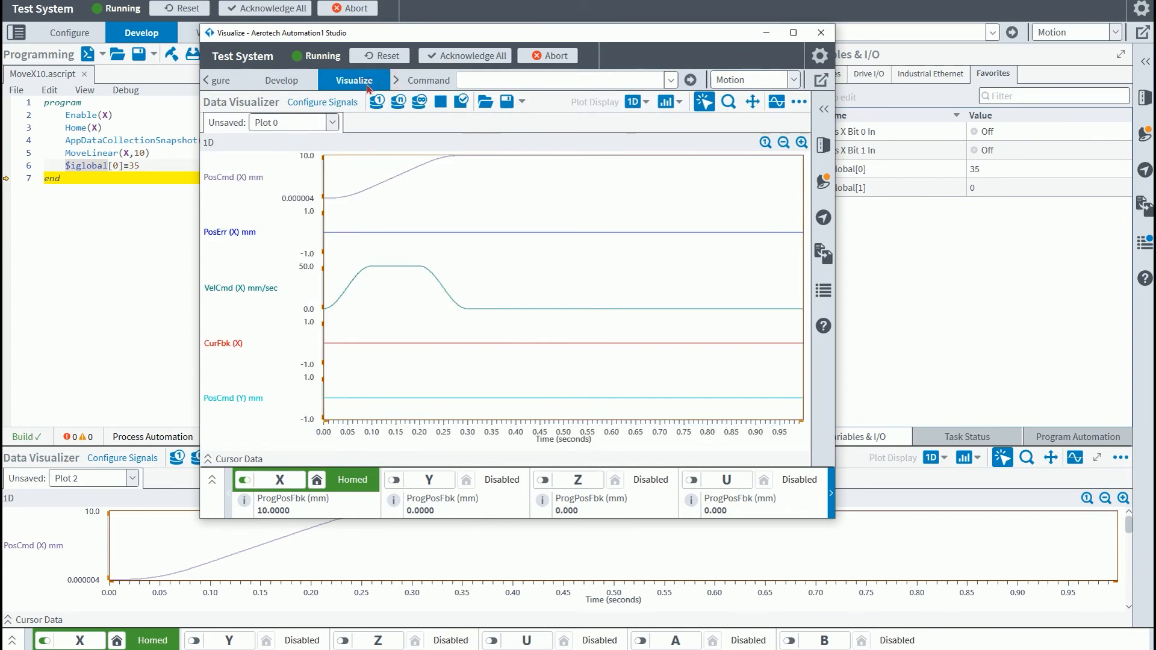
pyautogui.moveTo(429, 38); pyautogui.dragTo(508, 117)
pyautogui.click(923, 117)
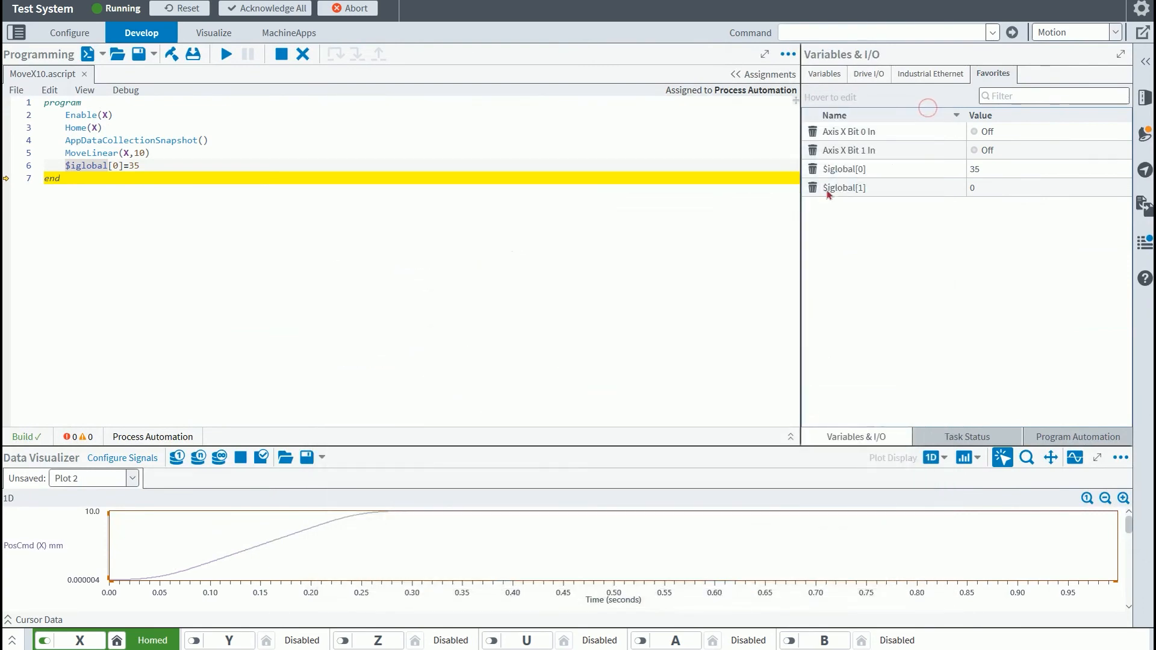
# Step: Open the Motion Test.ascript program from the controller files
pyautogui.click(101, 57)
pyautogui.click(117, 61)
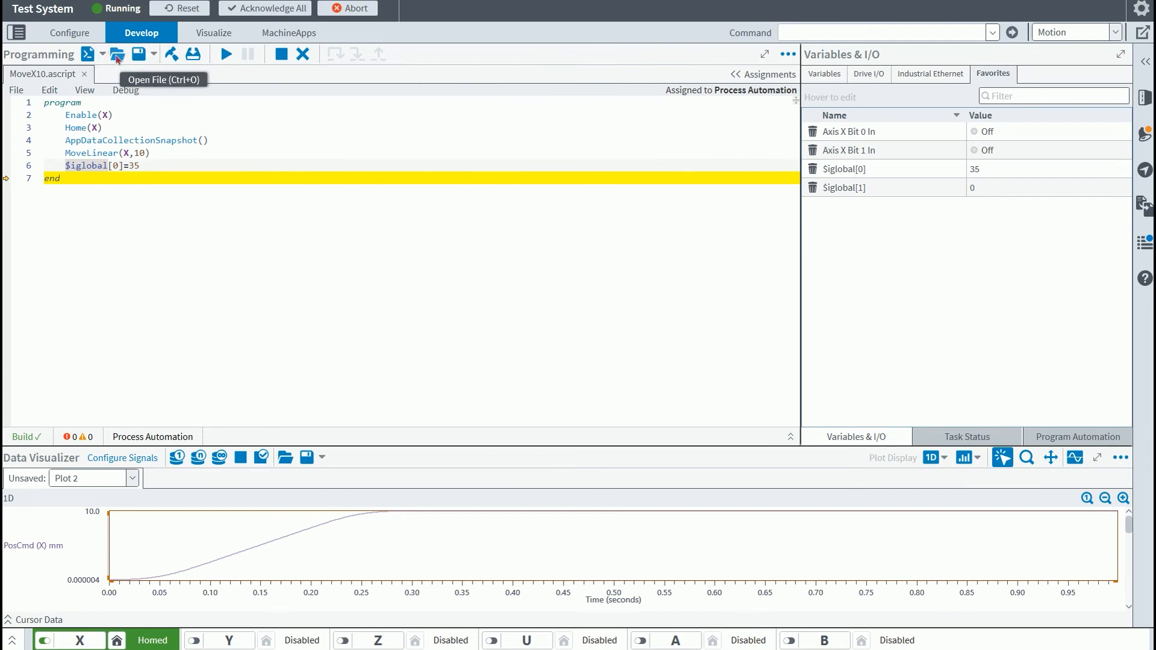
pyautogui.click(118, 57)
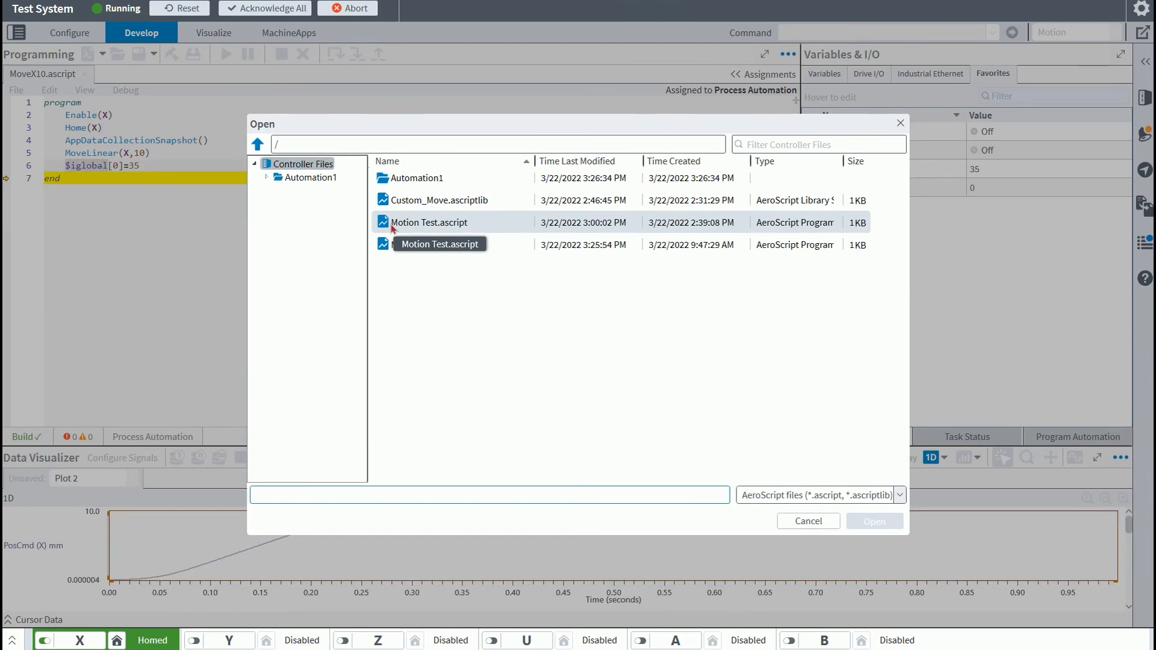
pyautogui.doubleClick(391, 227)
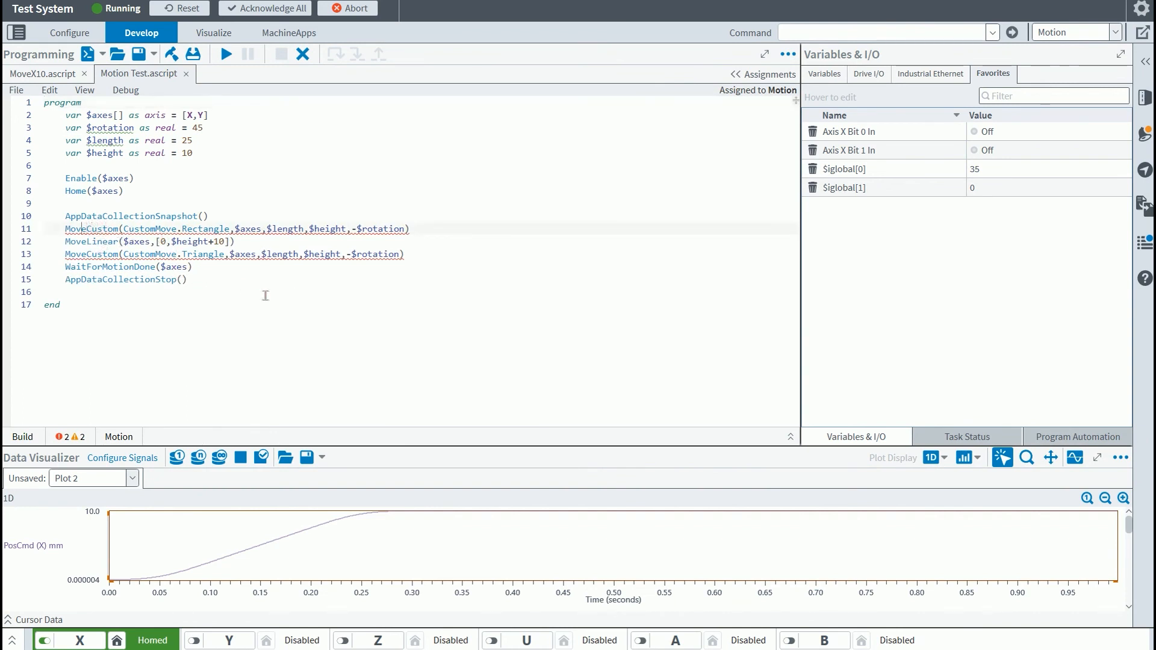
# Step: Select the MoveCustom function name on line 11 and open the Custom_Move.ascriptlib library file that defines it
pyautogui.hotkey('shift', 'Right')
pyautogui.hotkey('shift', 'Right')
pyautogui.hotkey('shift', 'Right')
pyautogui.hotkey('shift', 'Right')
pyautogui.hotkey('shift', 'Right')
pyautogui.hotkey('shift', 'Right')
pyautogui.hotkey('shift', 'Right')
pyautogui.hotkey('shift', 'Right')
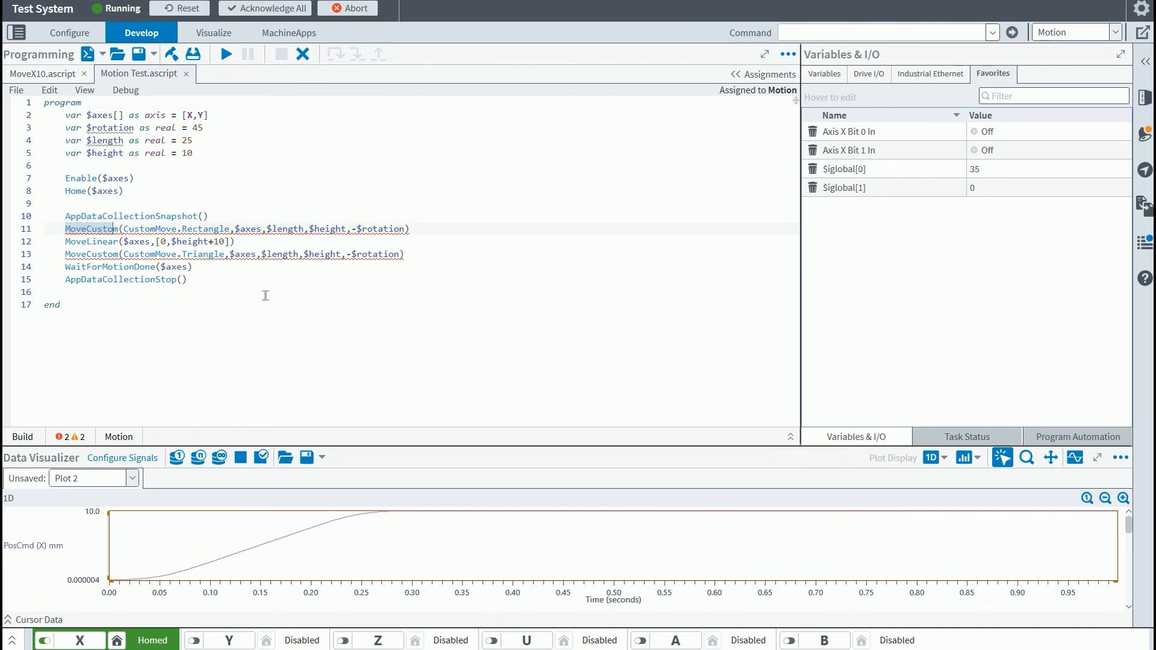
pyautogui.click(118, 54)
pyautogui.doubleClick(461, 201)
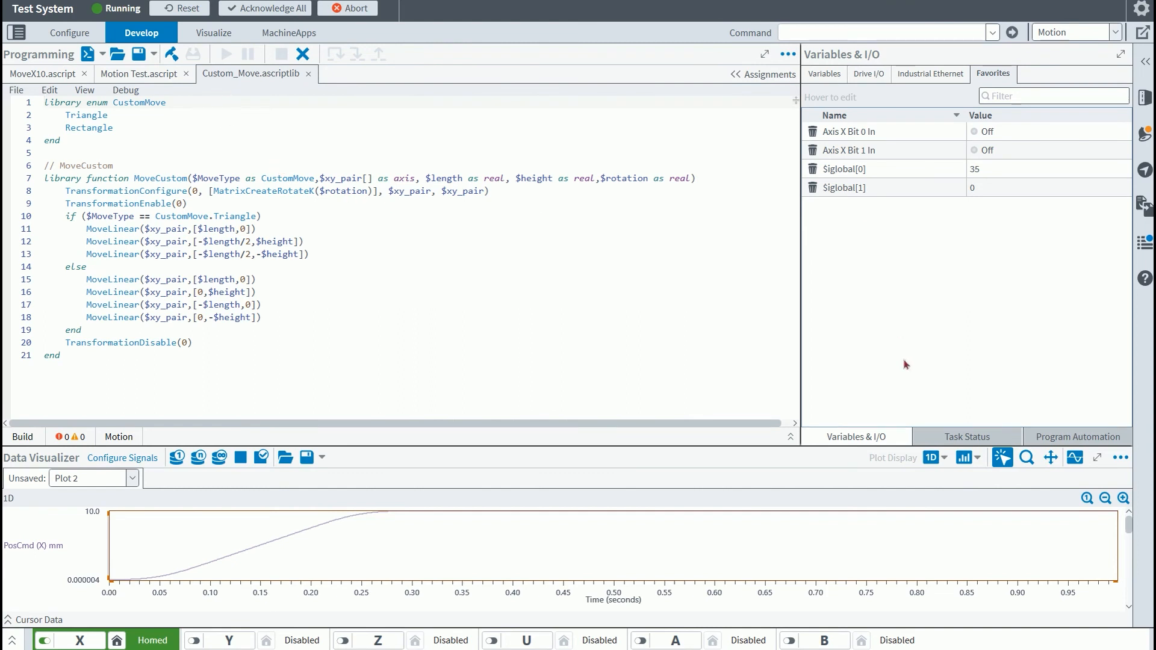
# Step: Add the compiled library Custom_Move.a1lib to the program automation setup, enable its auto-import, and save all changes
pyautogui.click(1051, 433)
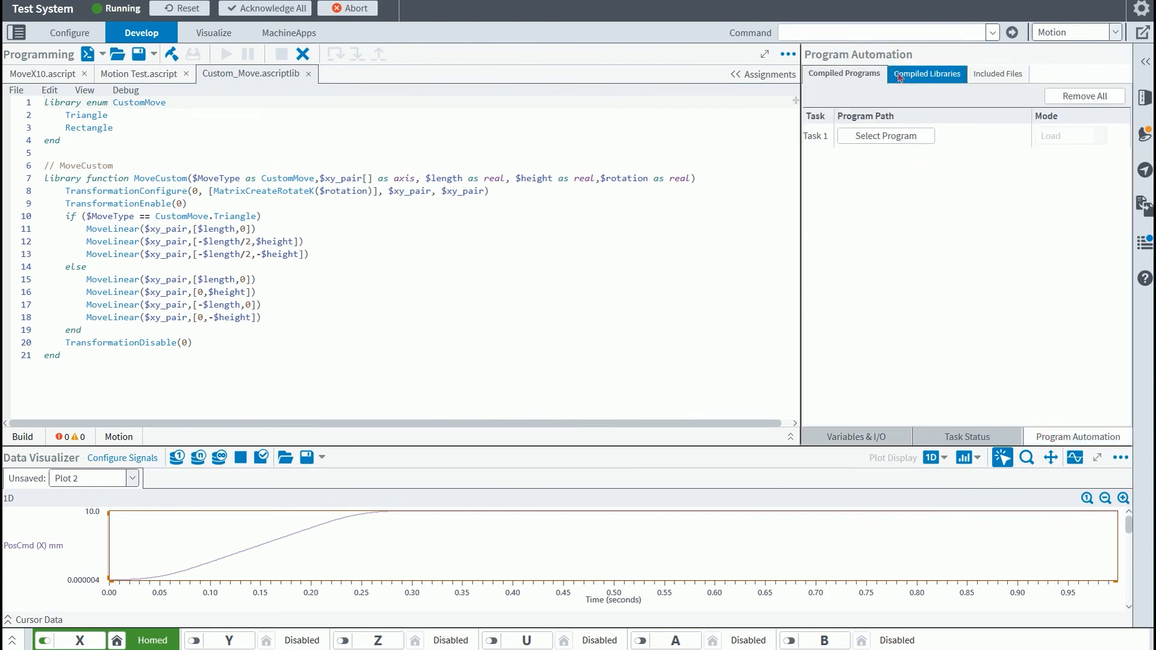
pyautogui.click(926, 73)
pyautogui.click(837, 98)
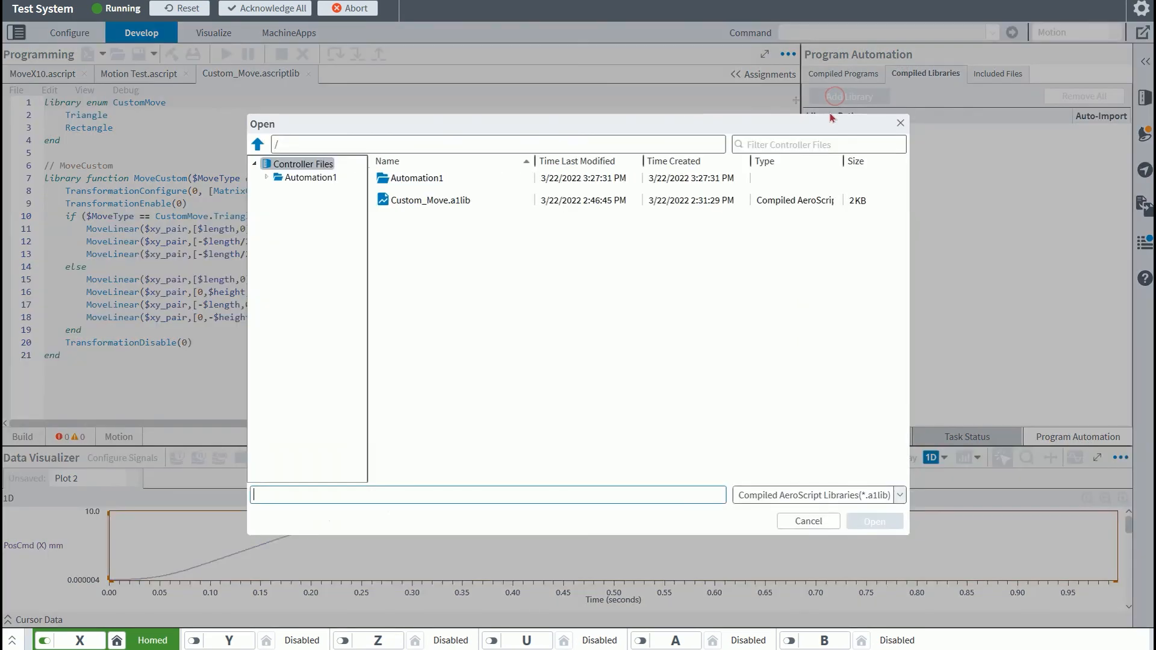
pyautogui.doubleClick(451, 197)
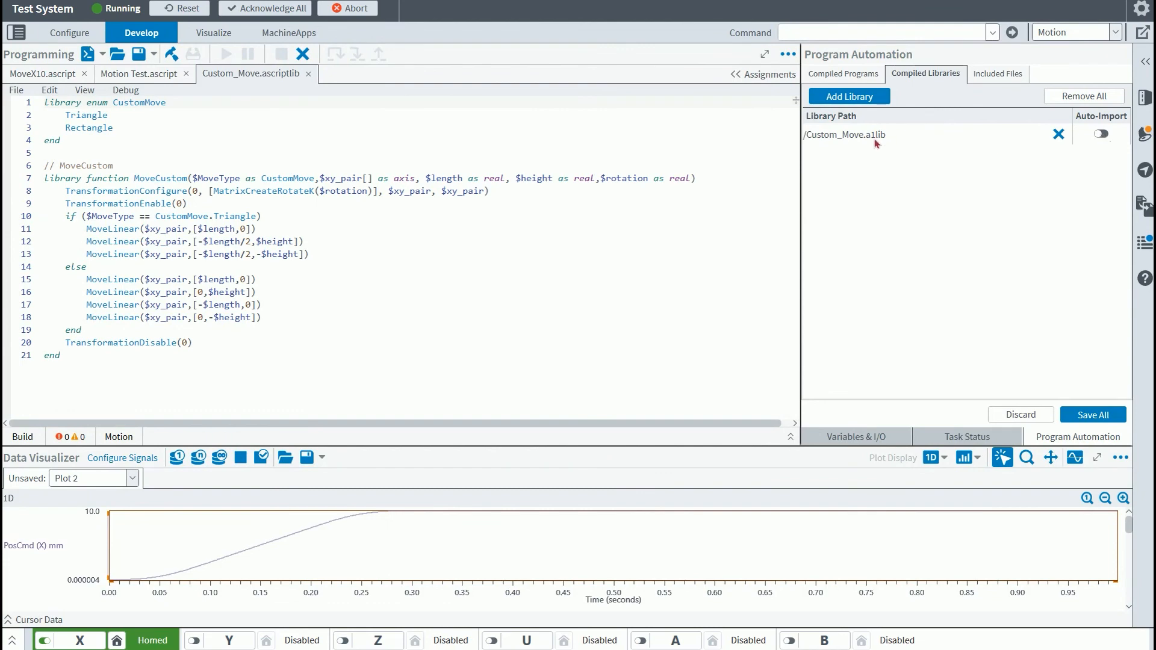
pyautogui.click(1103, 134)
pyautogui.click(1101, 415)
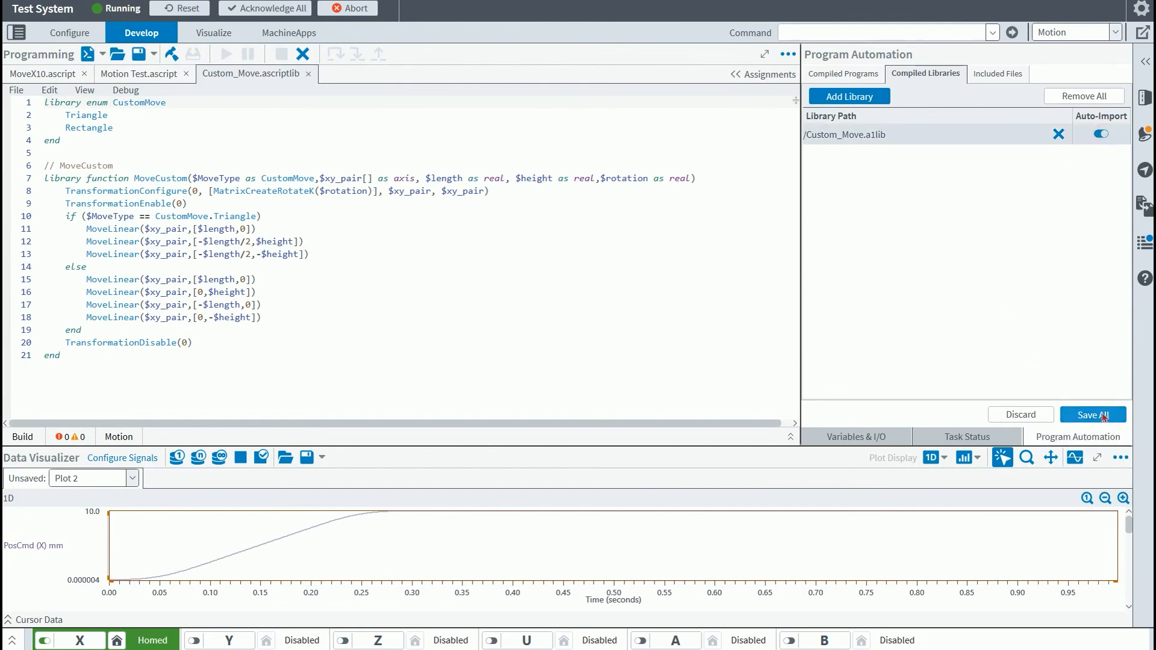
pyautogui.click(660, 354)
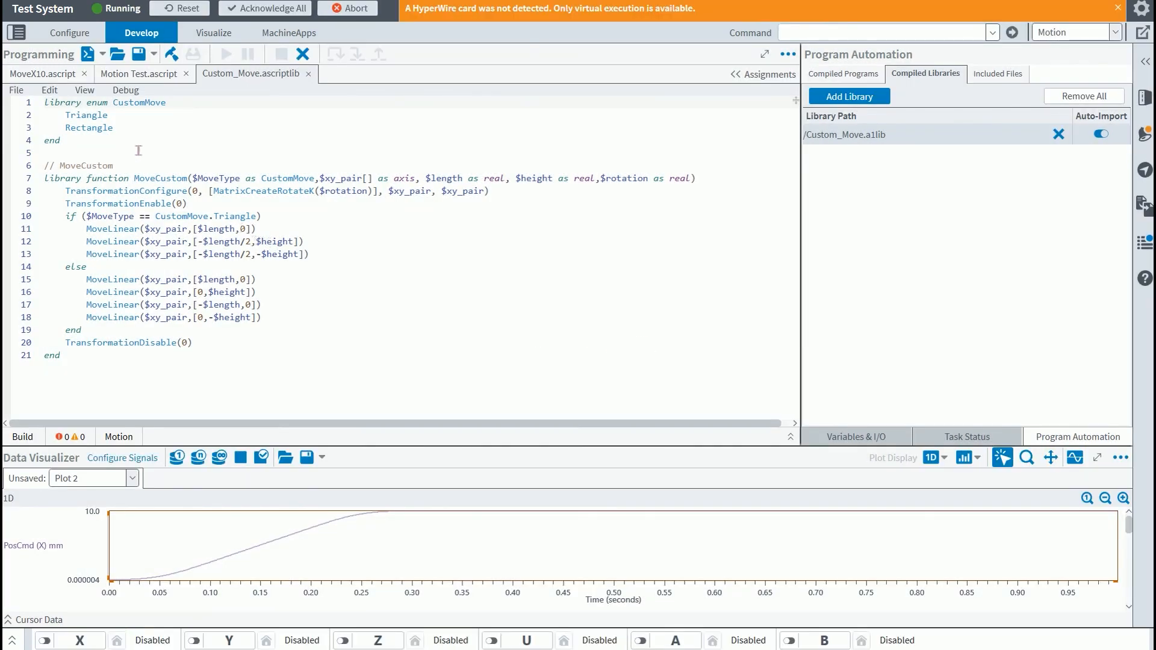
# Step: Build Motion Test.ascript, load it on the Motion task, and run it
pyautogui.click(139, 73)
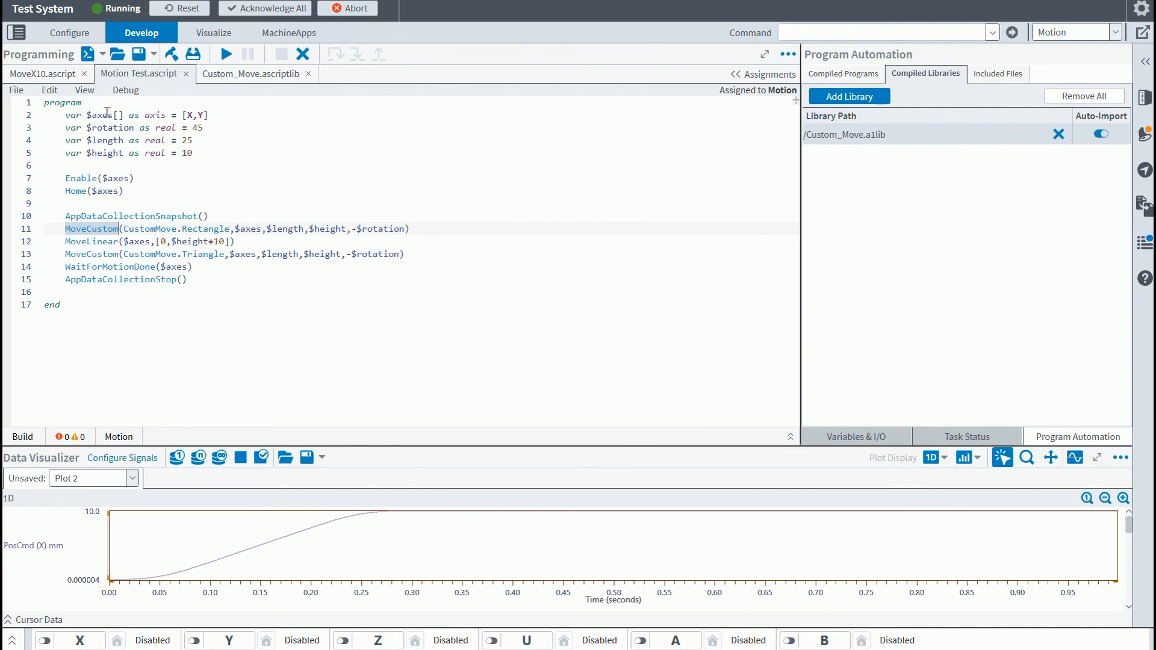
pyautogui.click(171, 54)
pyautogui.click(192, 55)
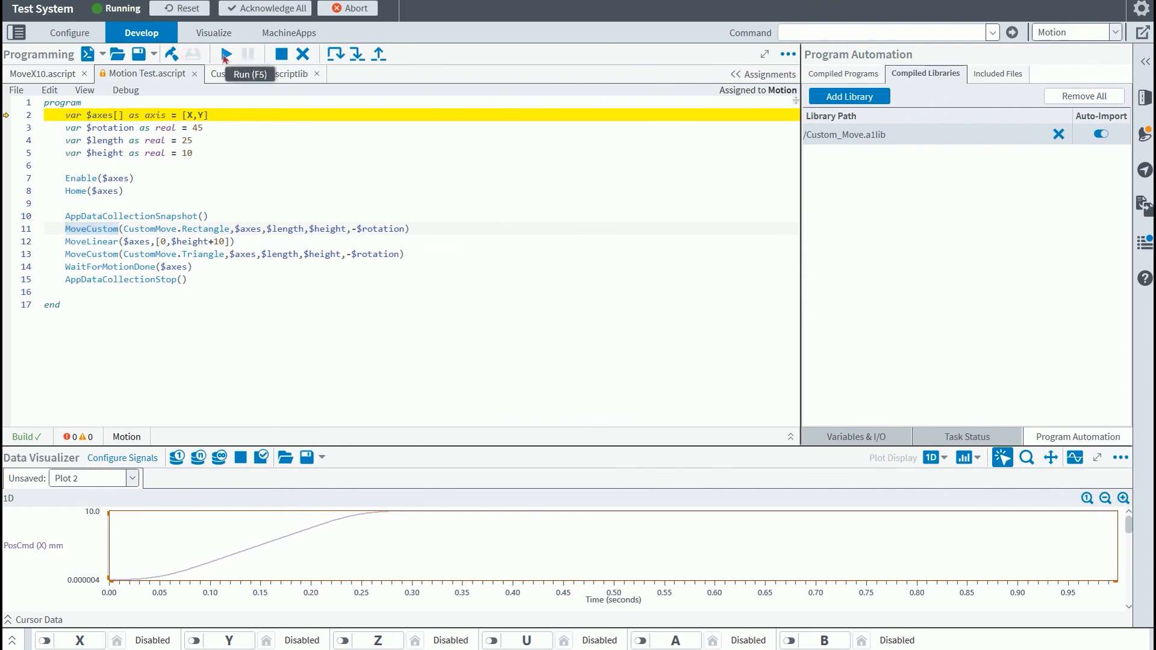
pyautogui.click(224, 55)
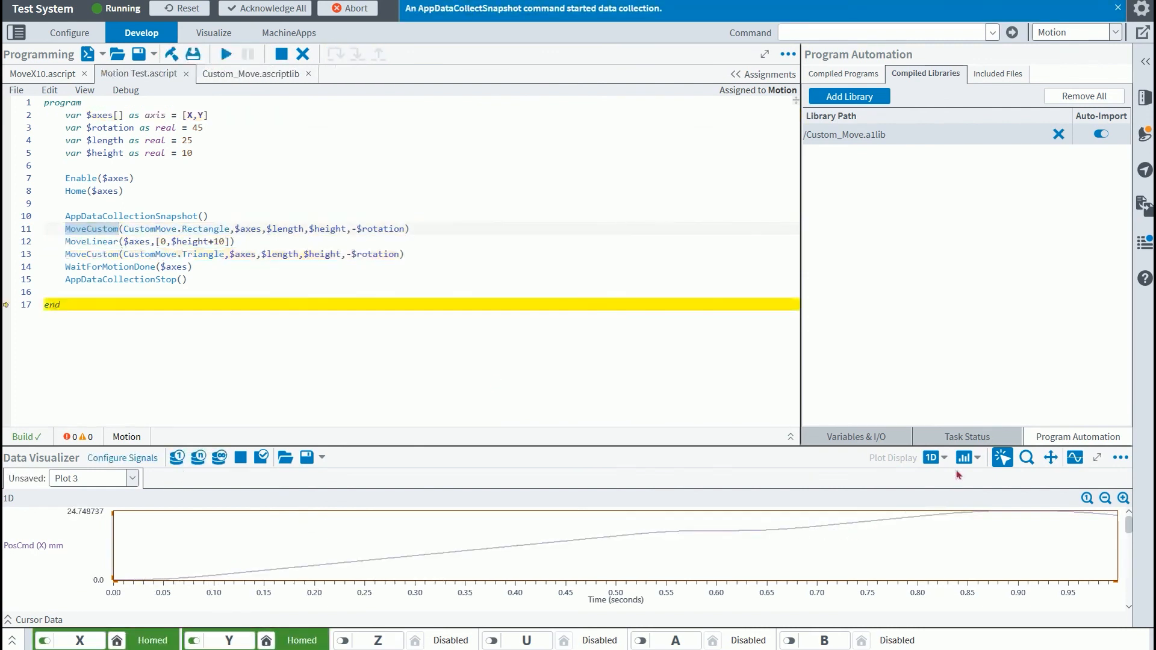
# Step: Switch the Data Visualizer plot display to 2D and set the data collection to 20000 points
pyautogui.click(944, 458)
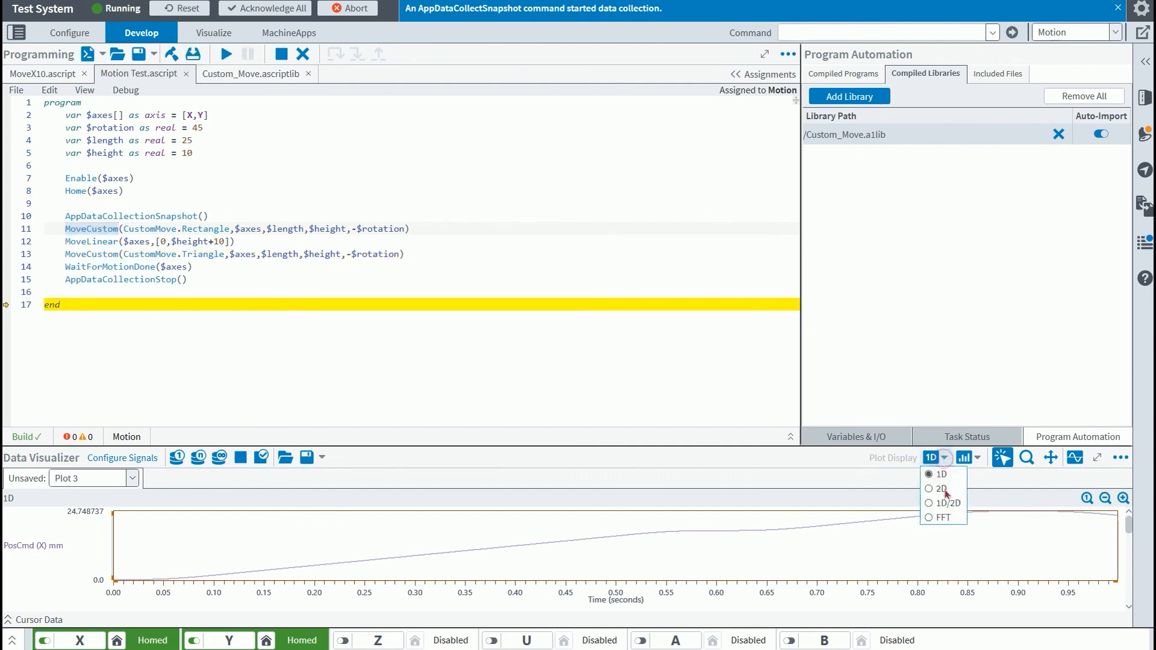
pyautogui.click(943, 489)
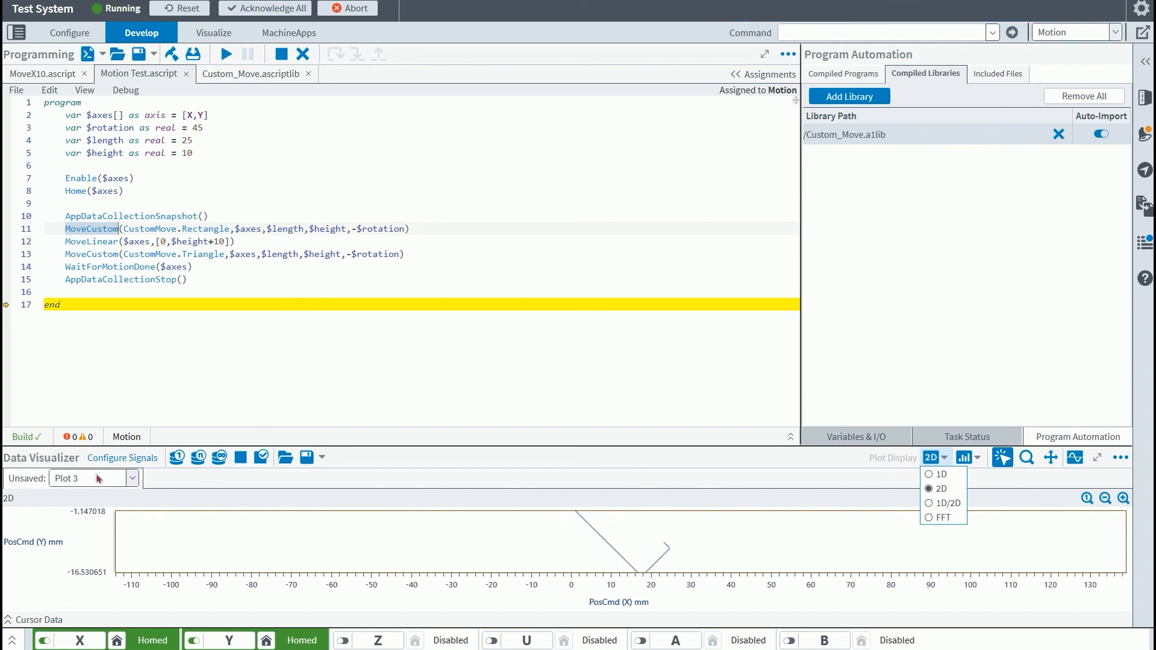
pyautogui.click(127, 459)
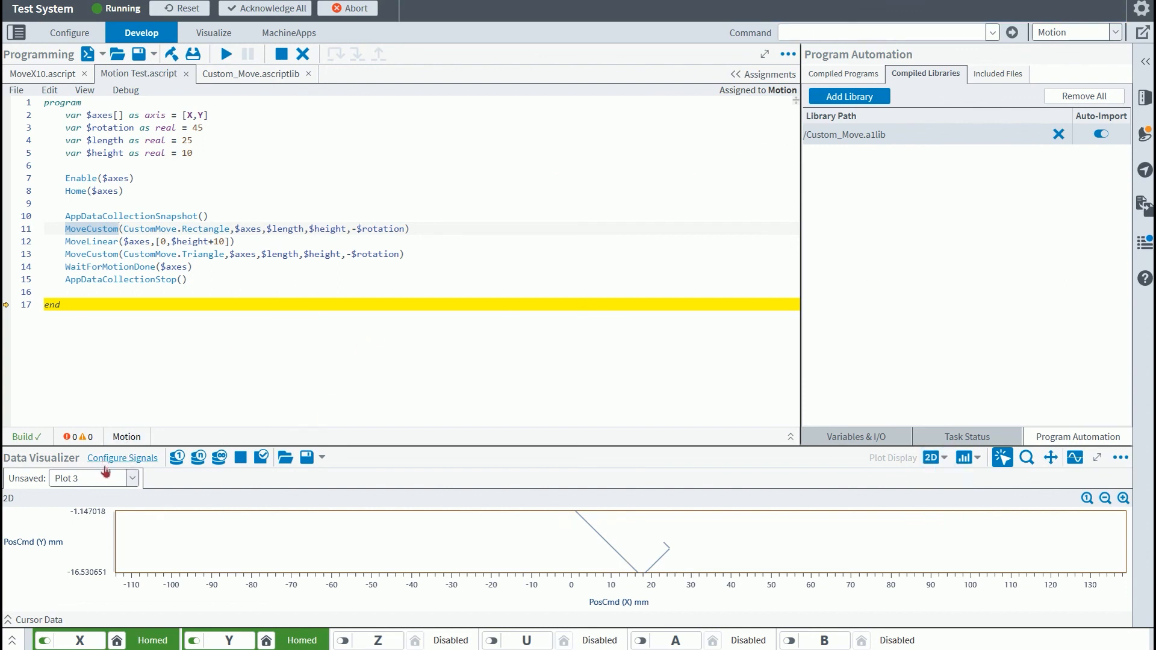
pyautogui.click(129, 459)
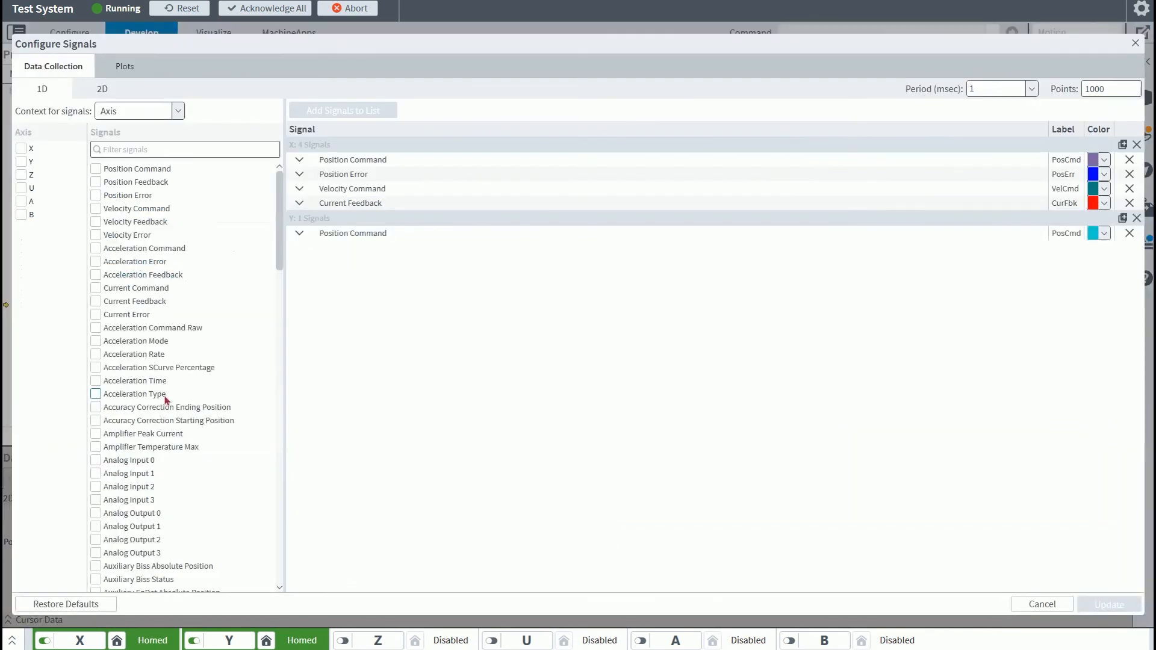
pyautogui.doubleClick(1087, 89)
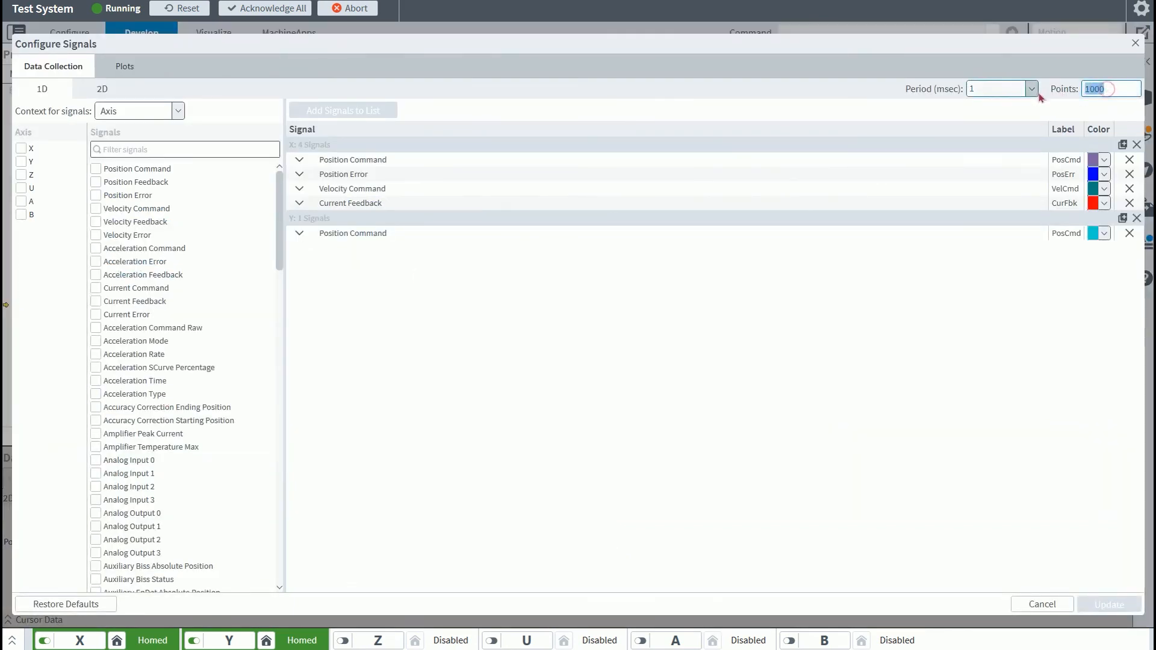
pyautogui.write('200')
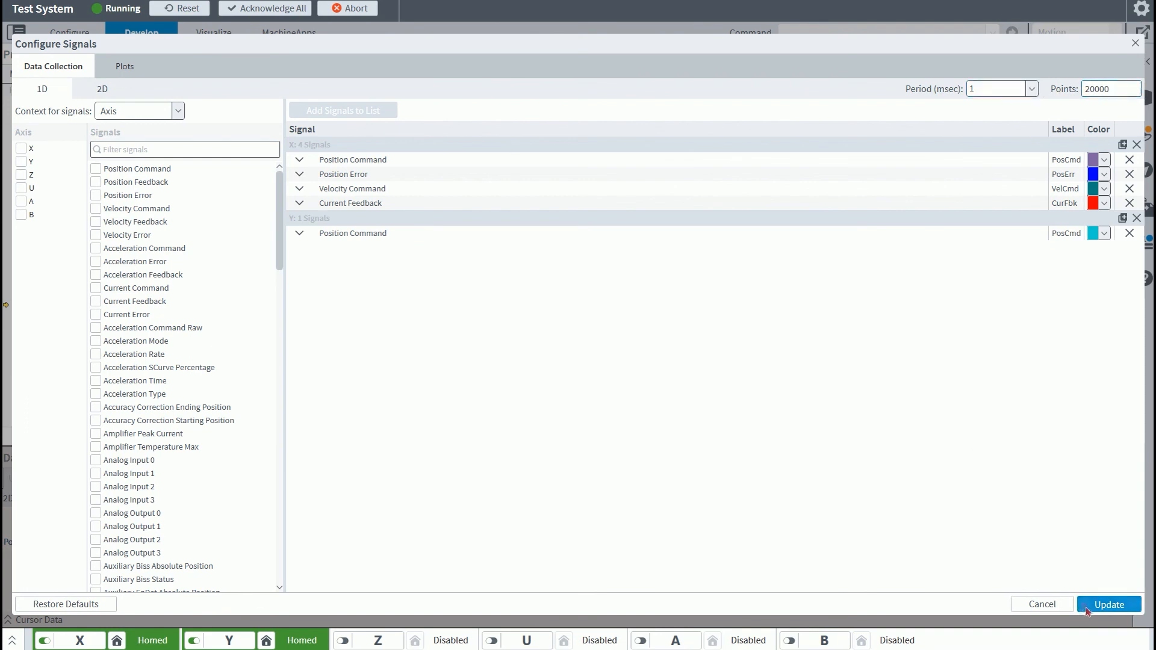
pyautogui.click(1109, 604)
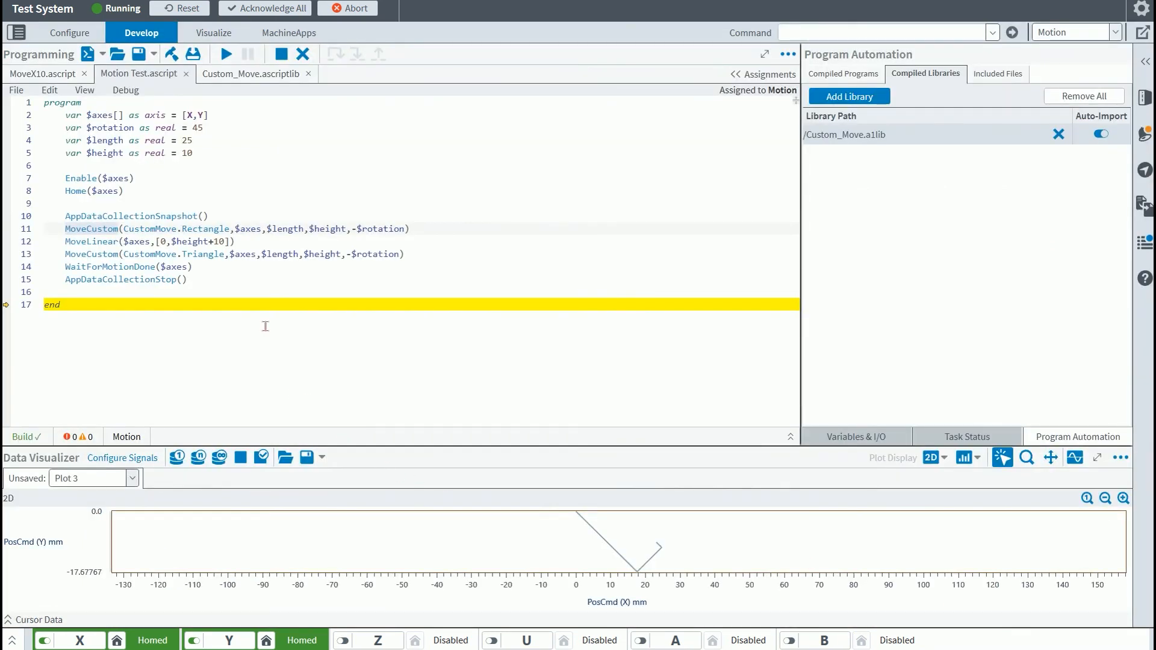
# Step: Run Motion Test.ascript again and enlarge the Data Visualizer to inspect the 2D path of the rectangle and triangle
pyautogui.click(227, 56)
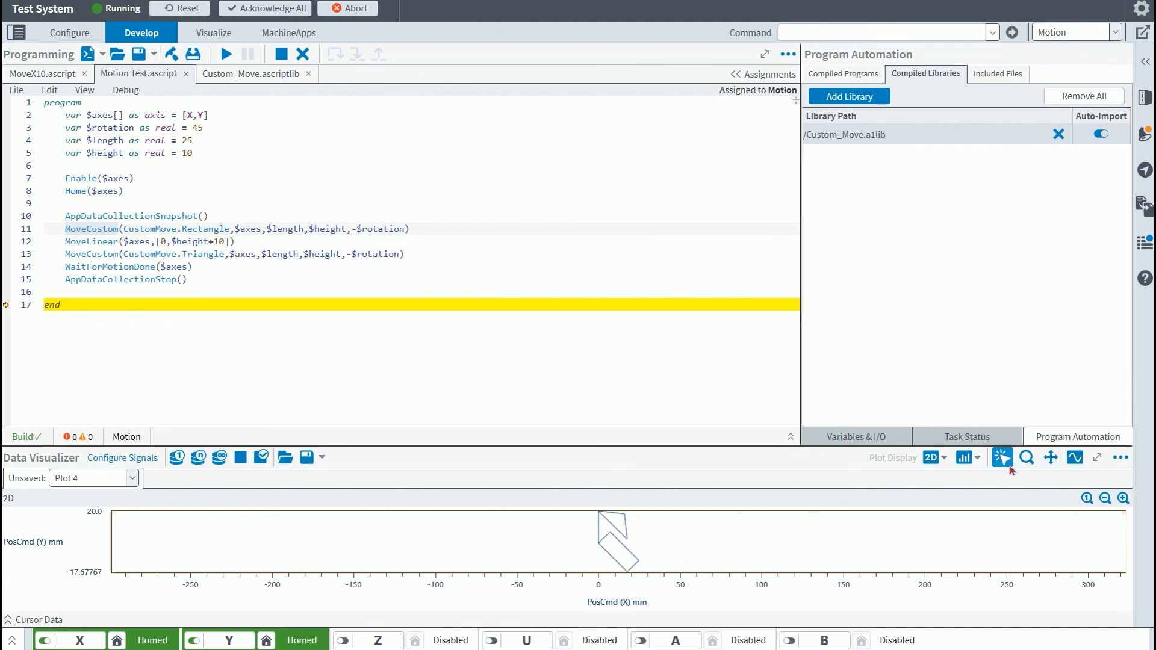
pyautogui.click(1097, 457)
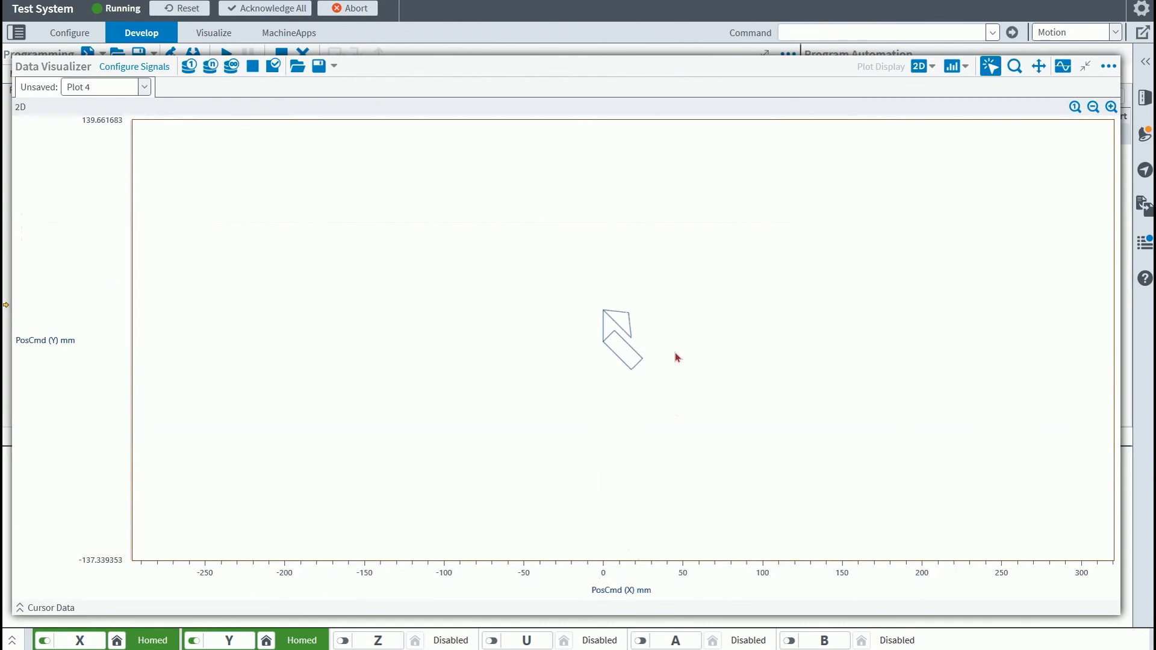
pyautogui.scroll(2, 675, 352)
pyautogui.scroll(2, 459, 328)
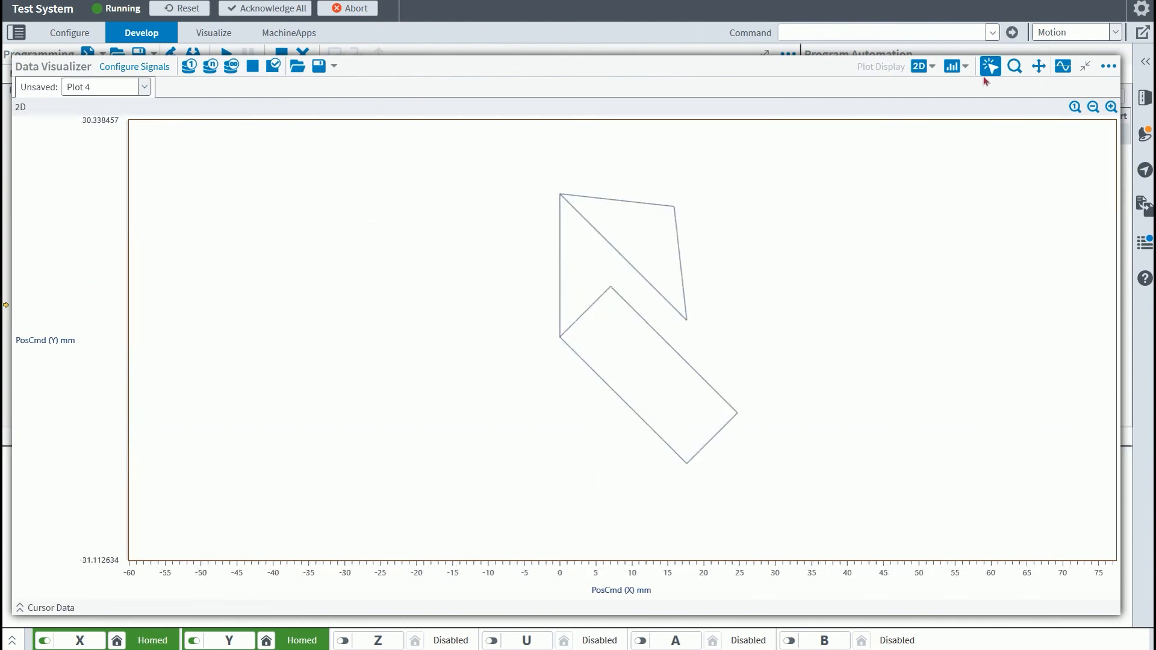
# Step: Change the plot display to combined 1D/2D and restore the Data Visualizer to its docked size
pyautogui.click(931, 66)
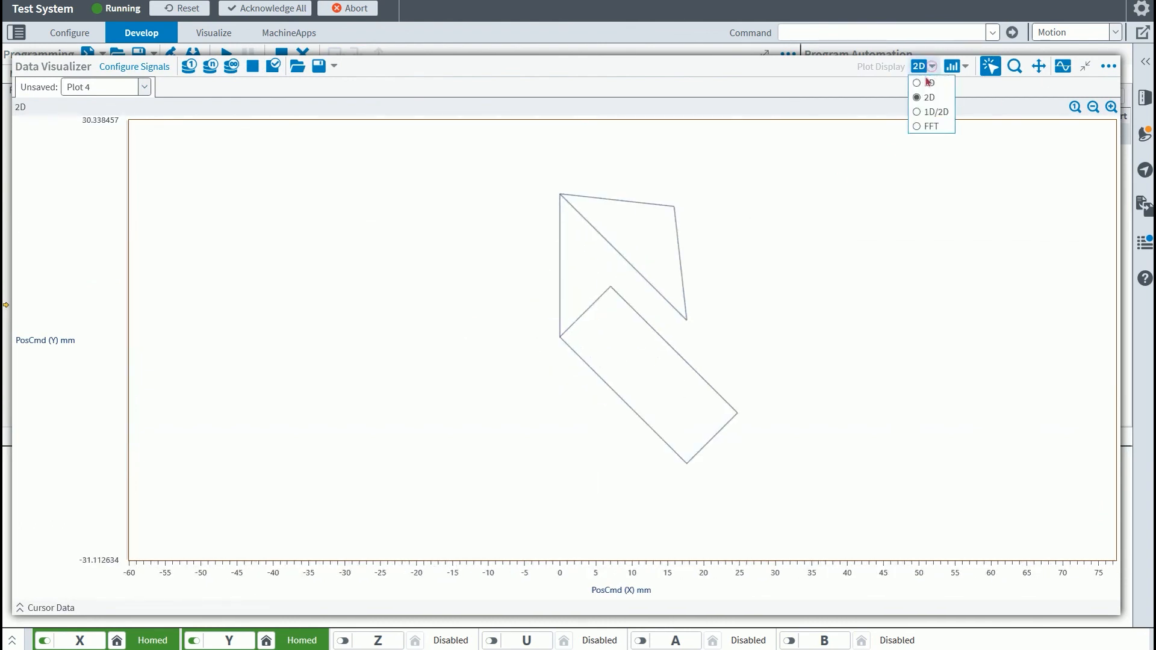
pyautogui.click(928, 112)
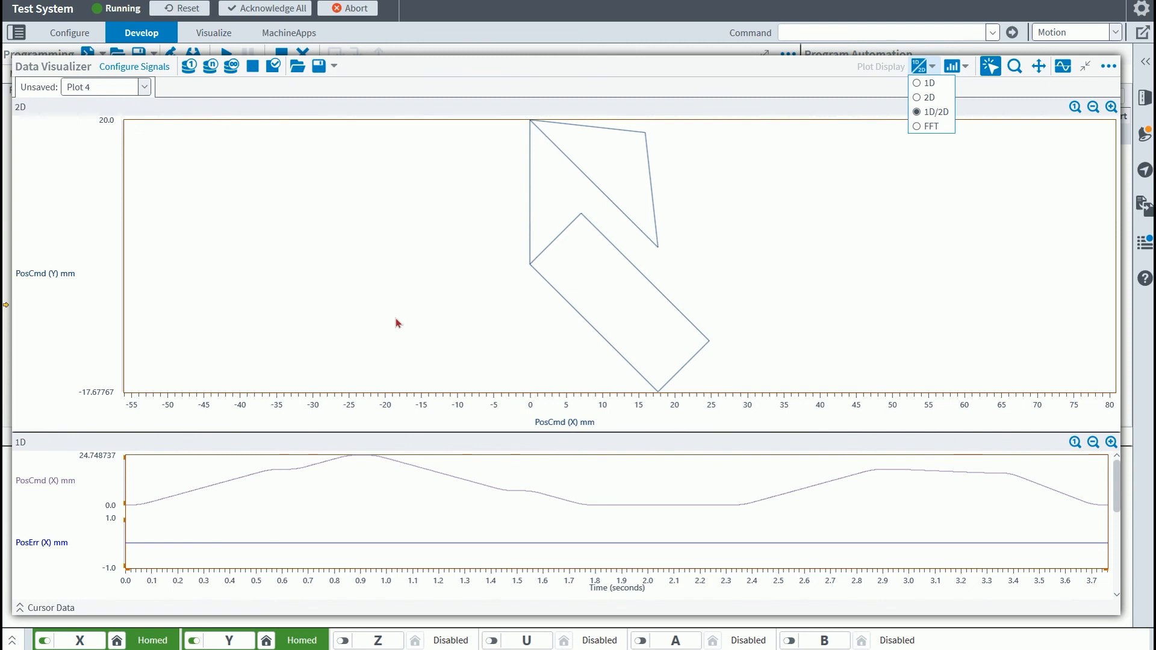
pyautogui.click(1084, 94)
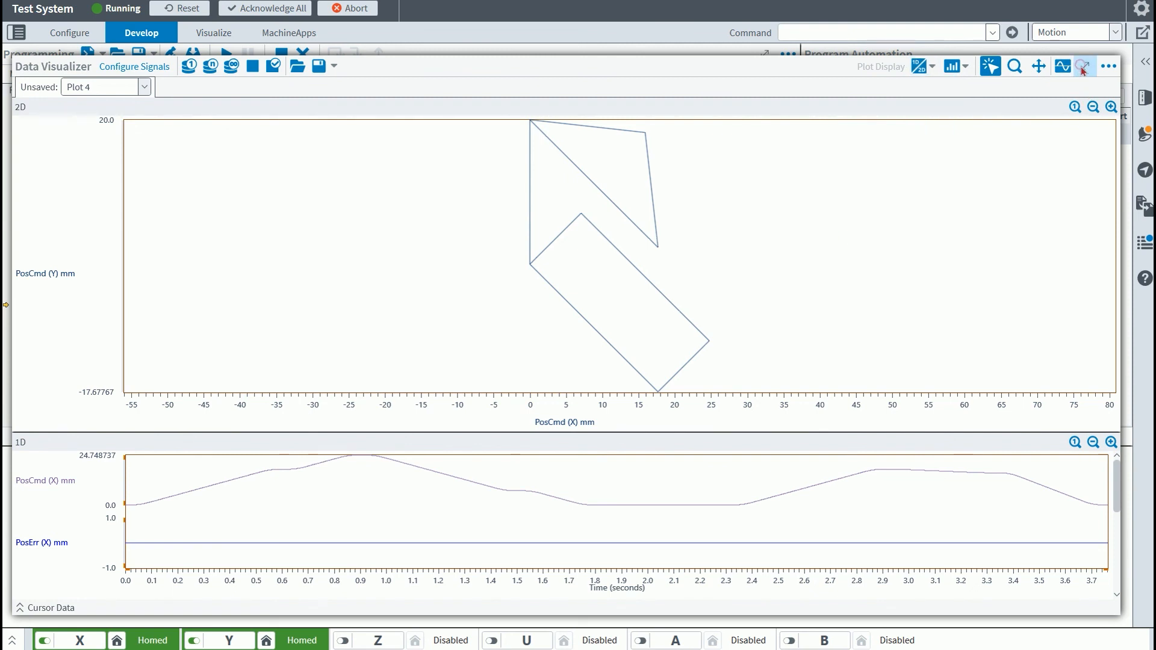
pyautogui.click(1084, 68)
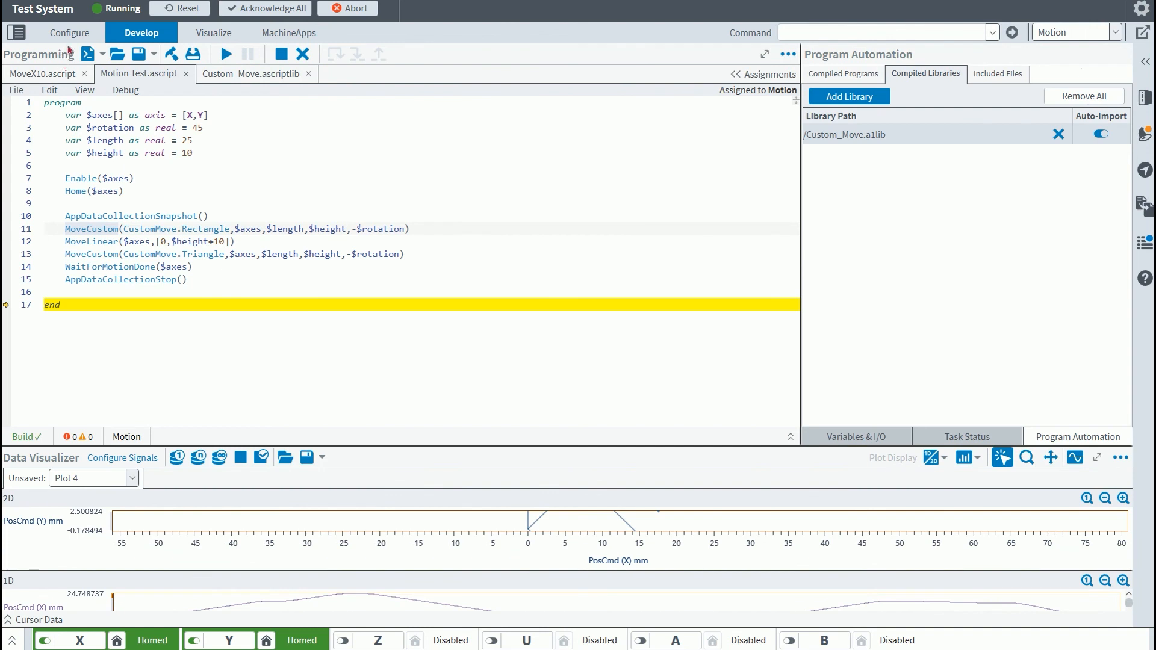